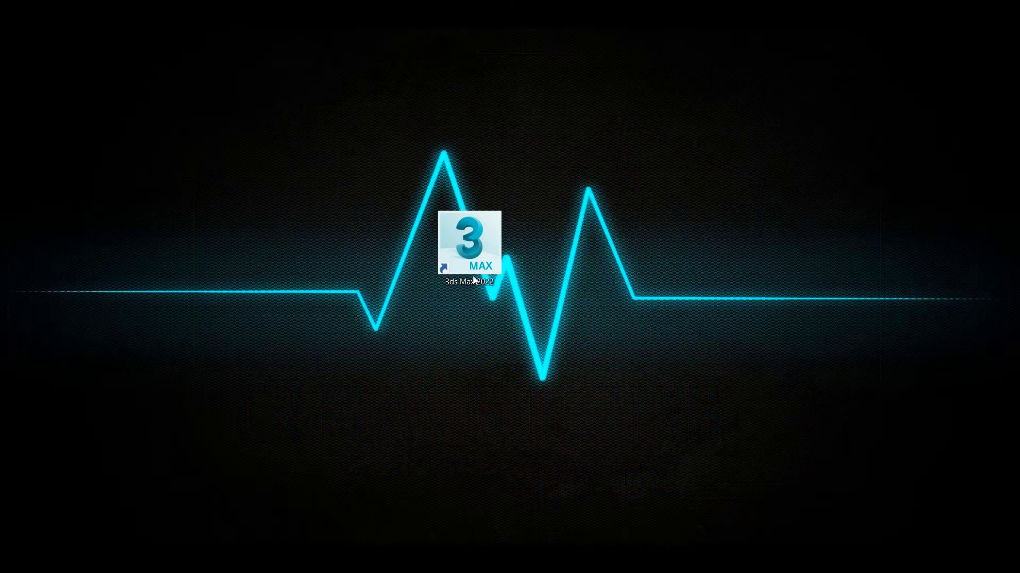
# - Launch 3ds Max 2022 from its desktop shortcut
pyautogui.doubleClick(470, 249)
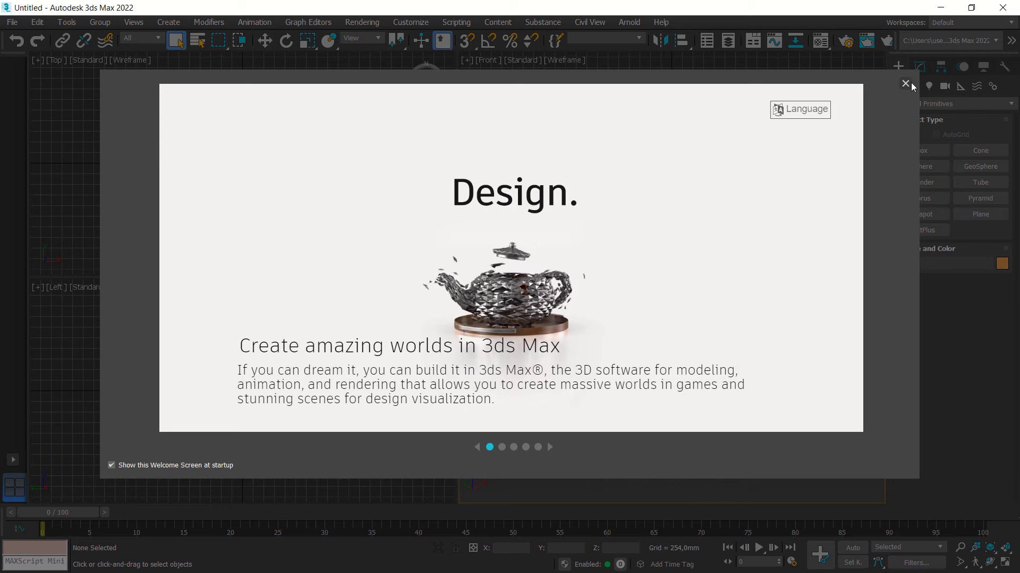
# - Close the welcome screen and set display units to Metric Millimeters in Units Setup
pyautogui.click(907, 84)
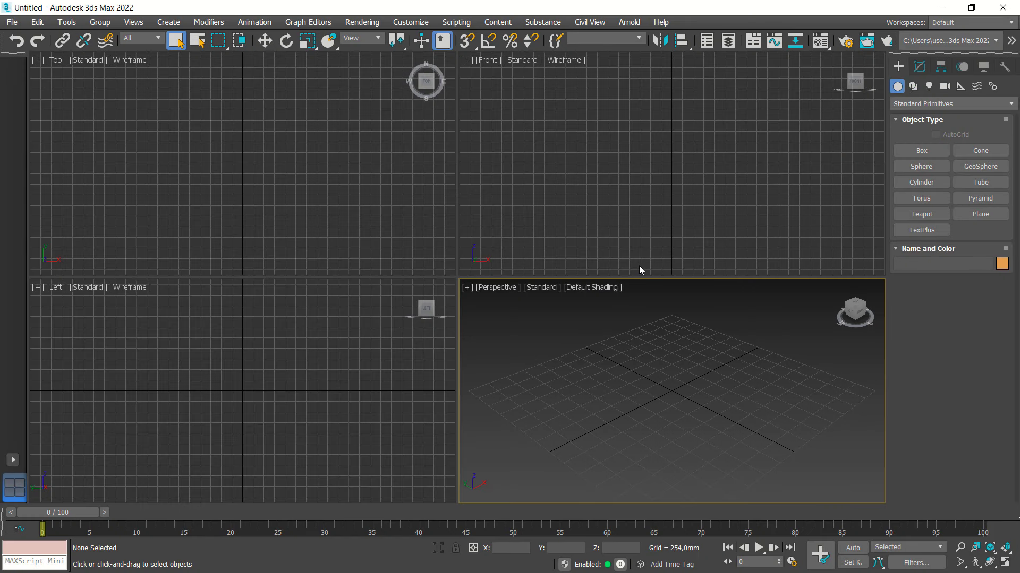
pyautogui.click(422, 23)
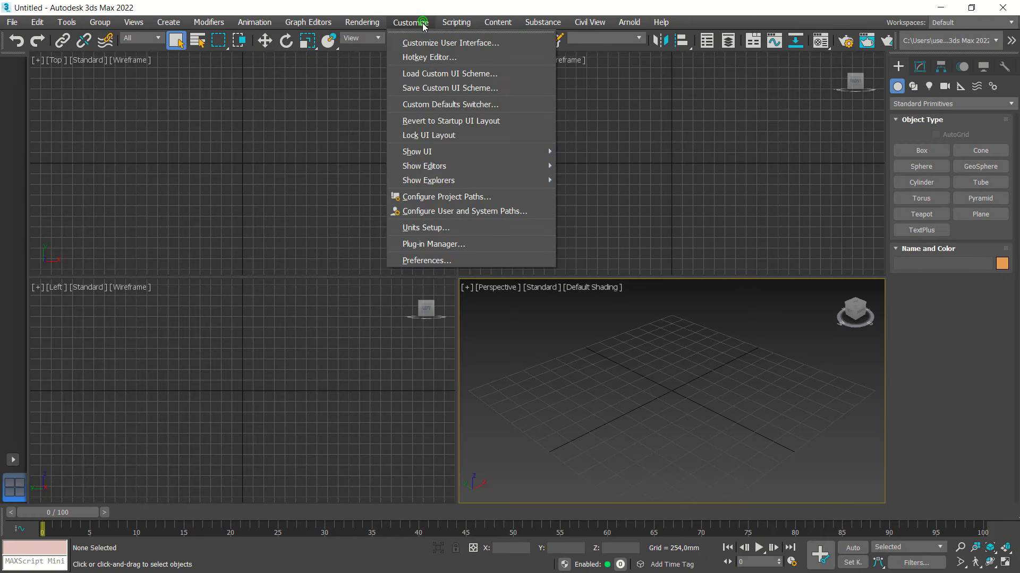
pyautogui.click(446, 227)
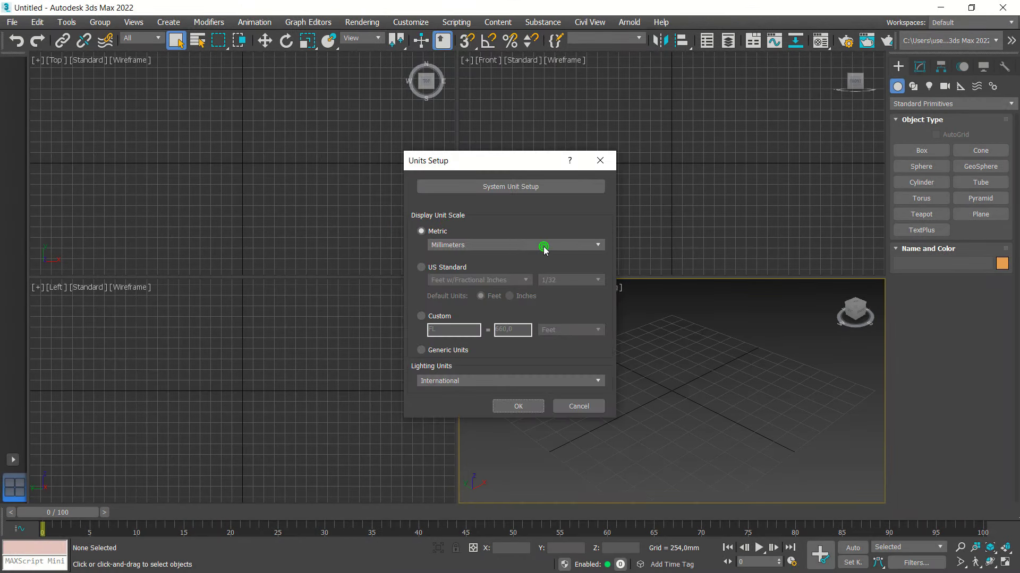
pyautogui.click(544, 246)
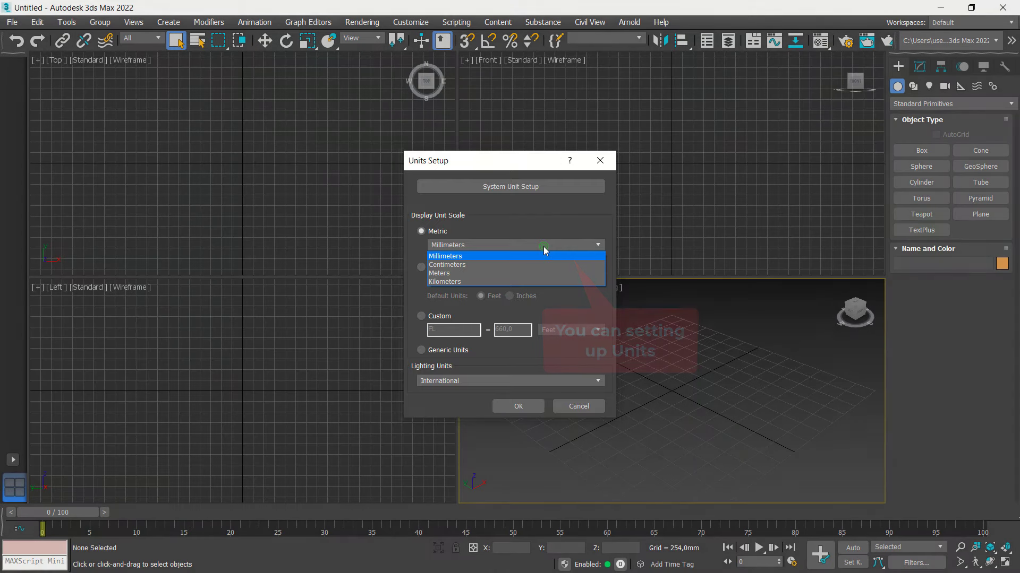
pyautogui.click(543, 247)
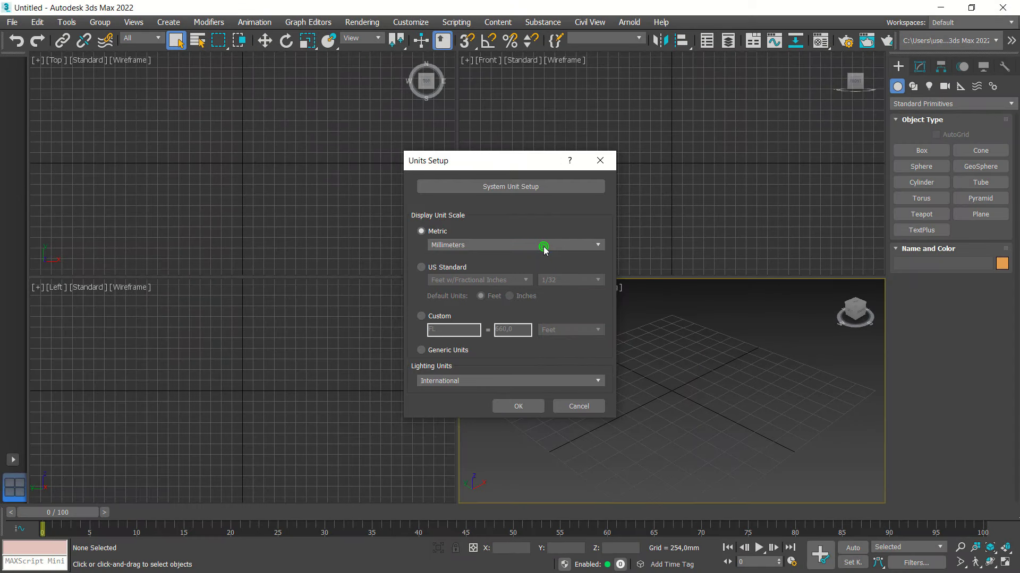
pyautogui.click(518, 407)
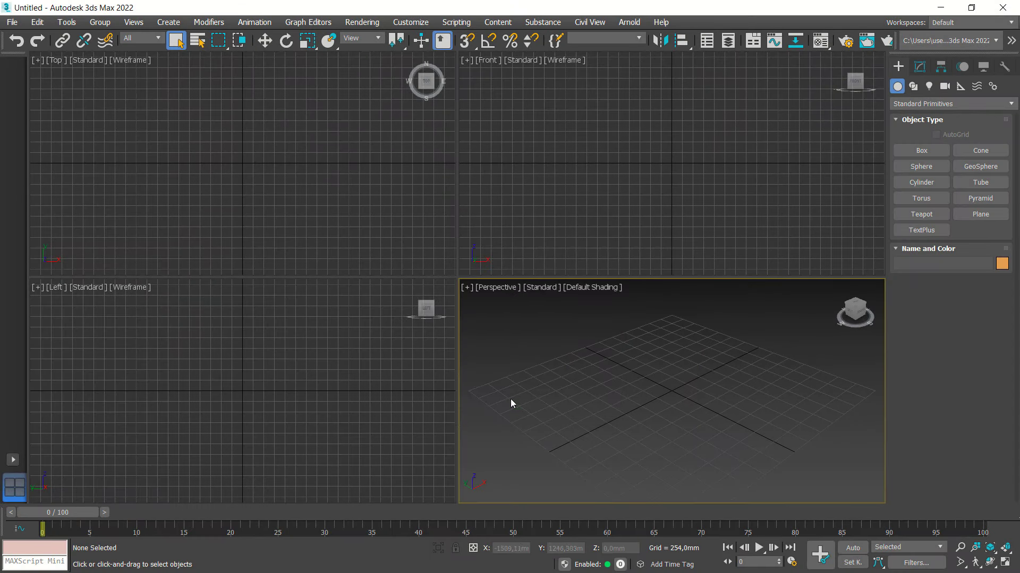
# - Turn on 3D snapping with Vertex snaps enabled in Grid and Snap Settings
pyautogui.click(466, 41)
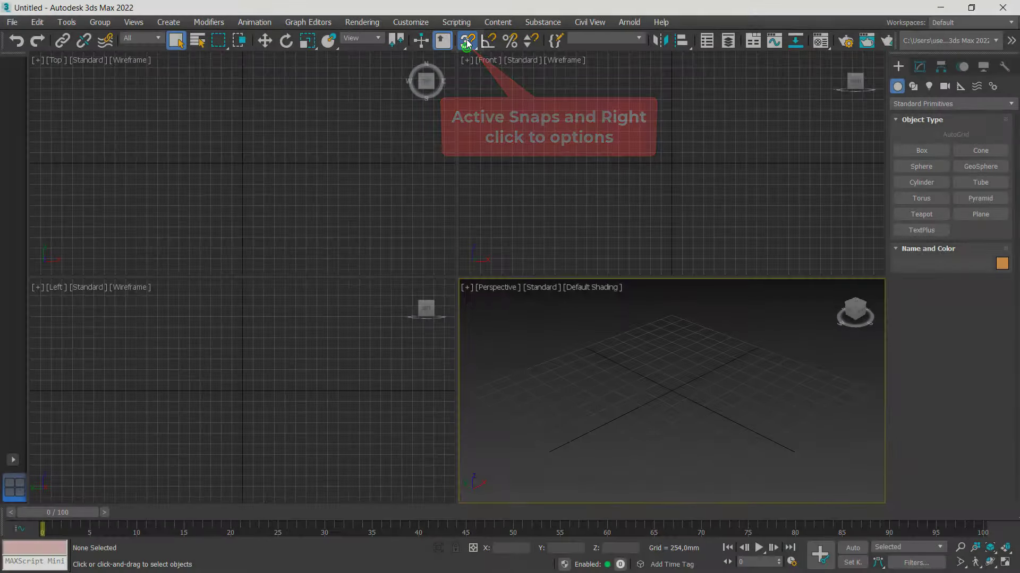
pyautogui.rightClick(467, 42)
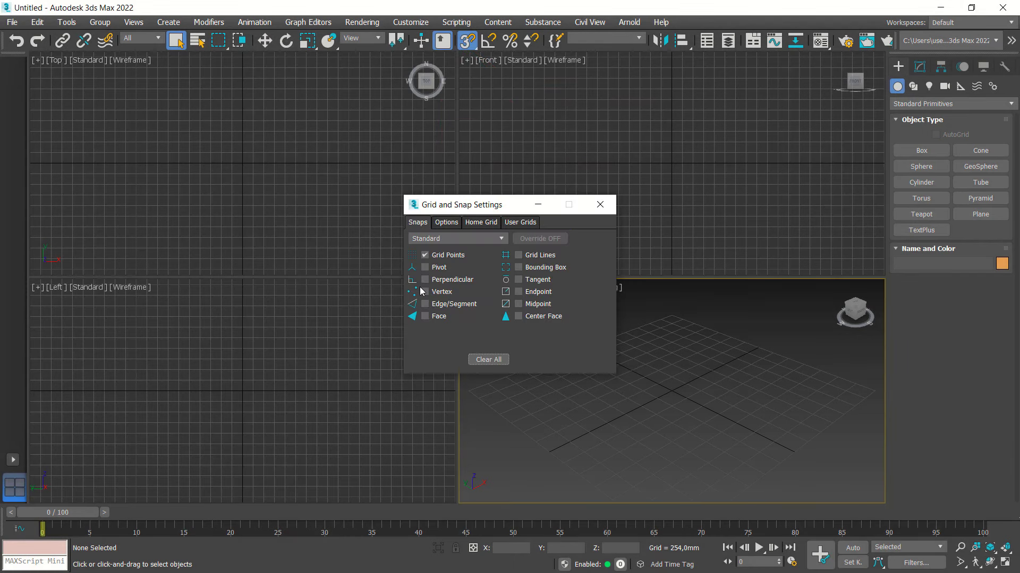
pyautogui.click(424, 255)
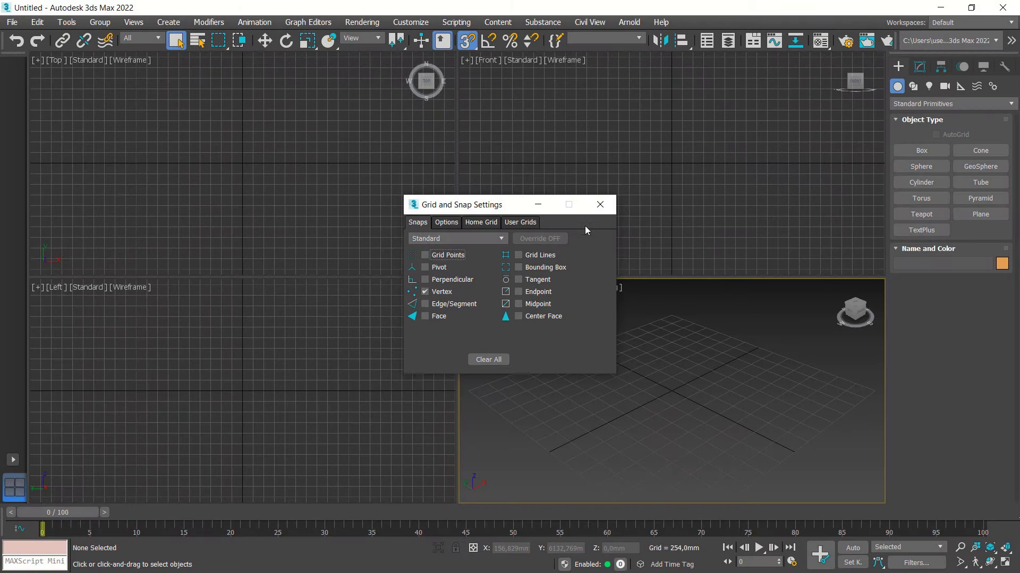
pyautogui.click(598, 205)
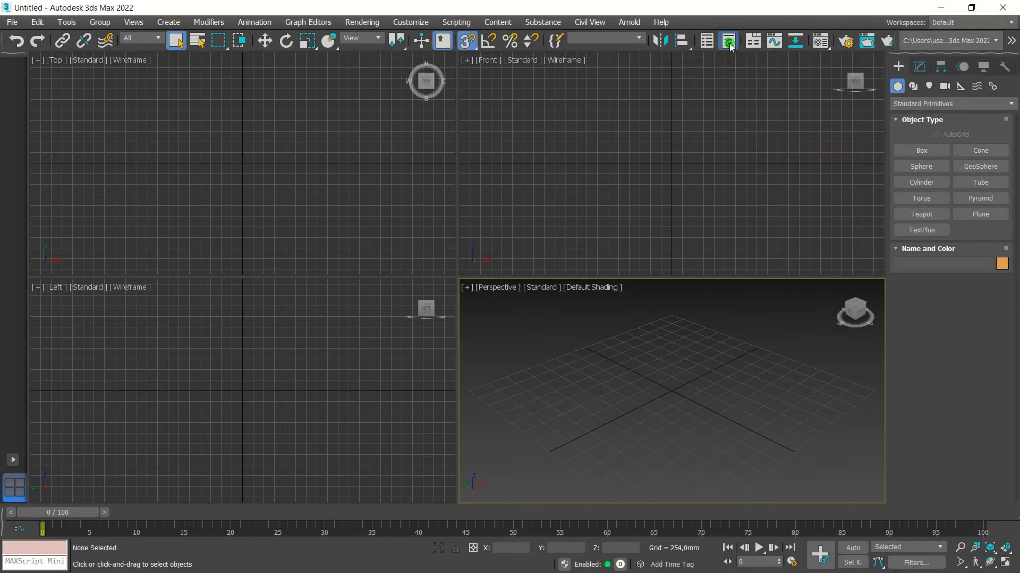
# - Open the Layer Explorer and create layers named wall and floor
pyautogui.click(729, 46)
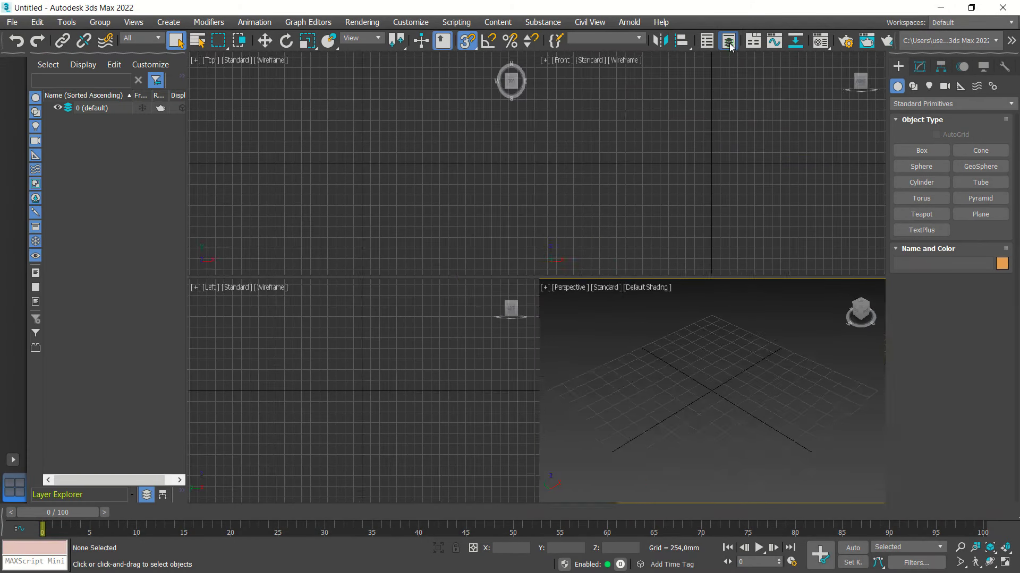
pyautogui.click(181, 76)
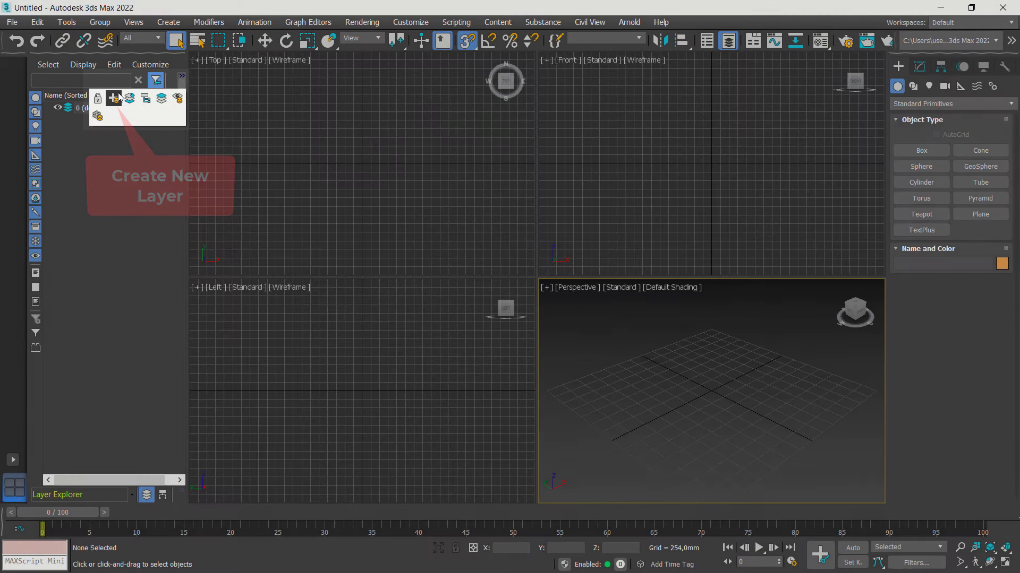
pyautogui.click(114, 98)
pyautogui.write('wall')
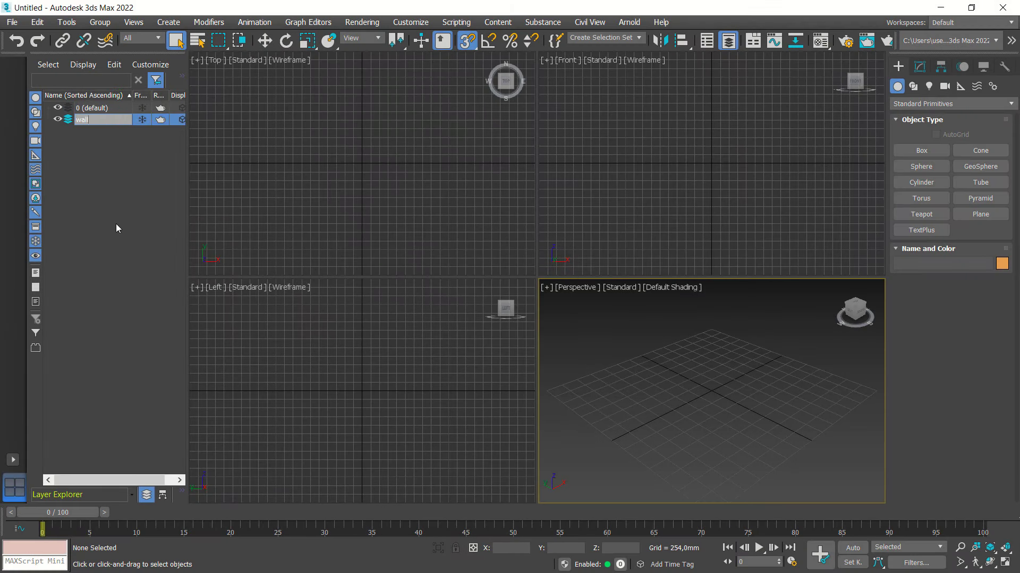
pyautogui.click(126, 180)
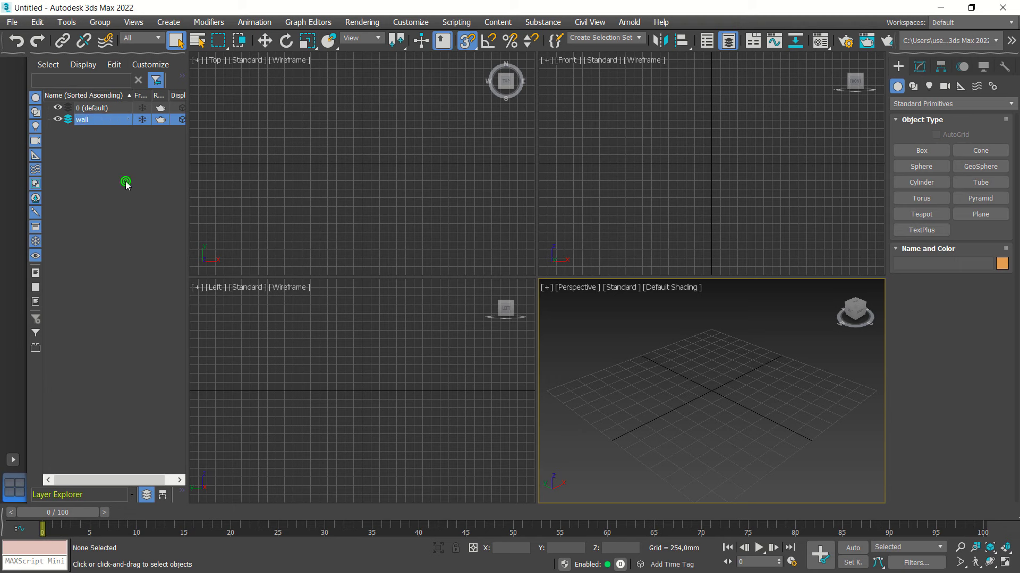
pyautogui.click(180, 81)
pyautogui.click(114, 98)
pyautogui.write('fl')
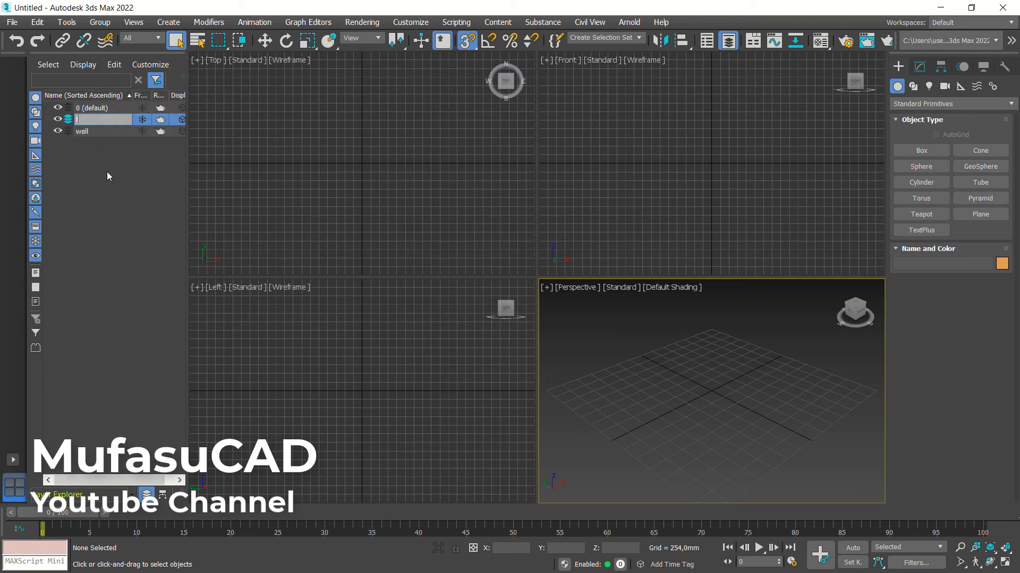
pyautogui.write('oor')
pyautogui.click(112, 158)
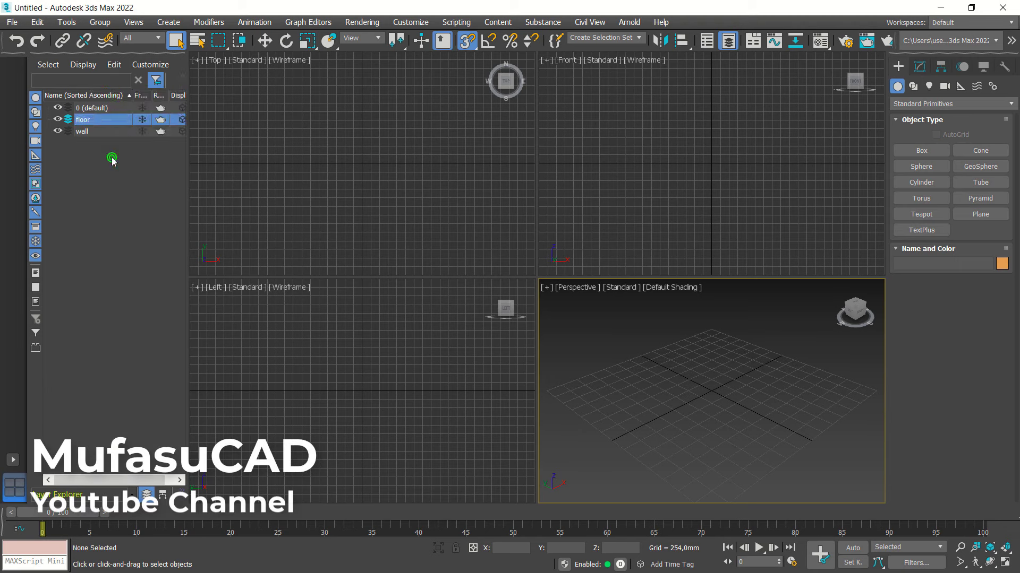
# - Add door and window layers and maximize the Perspective viewport
pyautogui.click(181, 76)
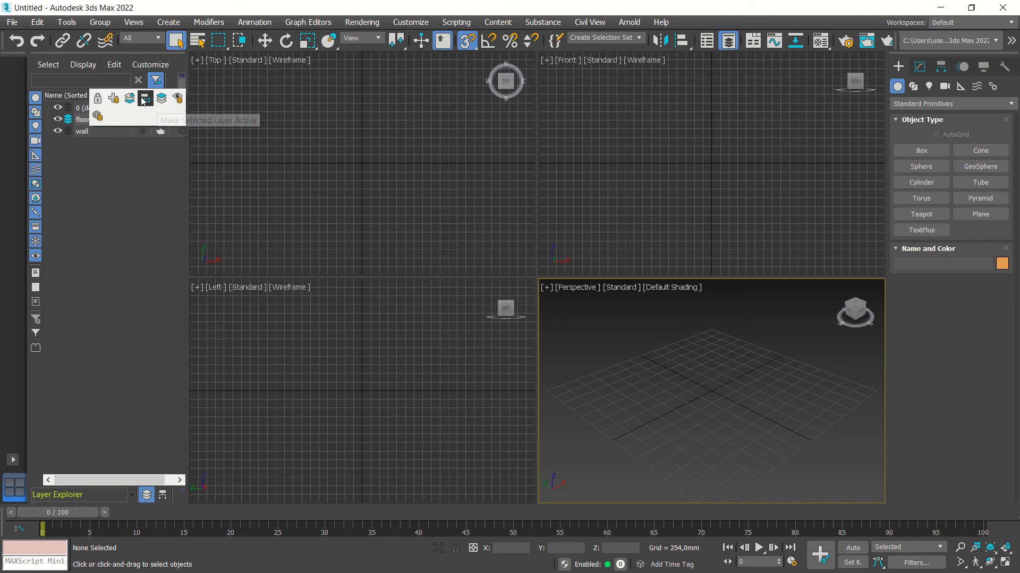
pyautogui.click(113, 98)
pyautogui.write('door')
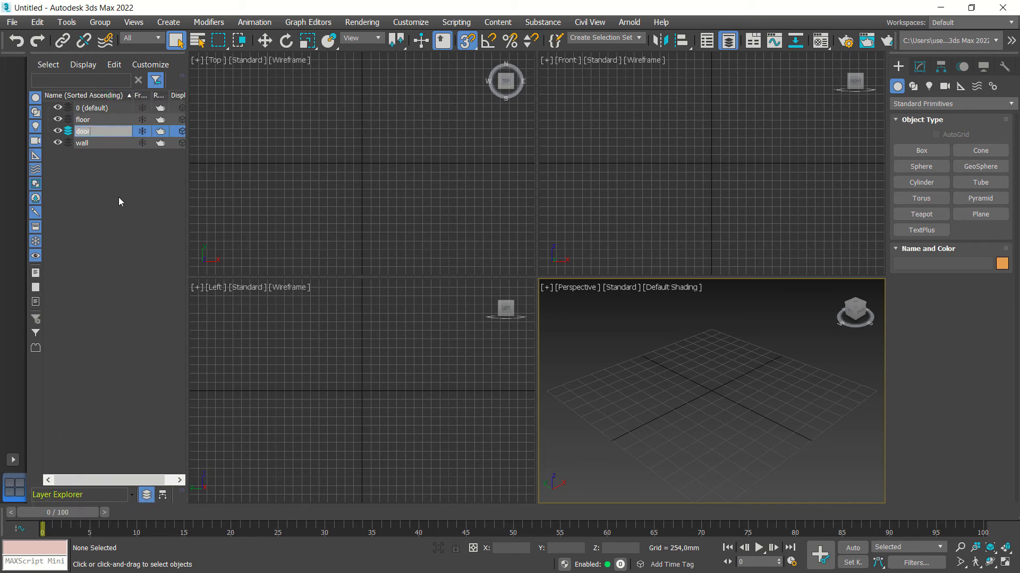
pyautogui.click(120, 198)
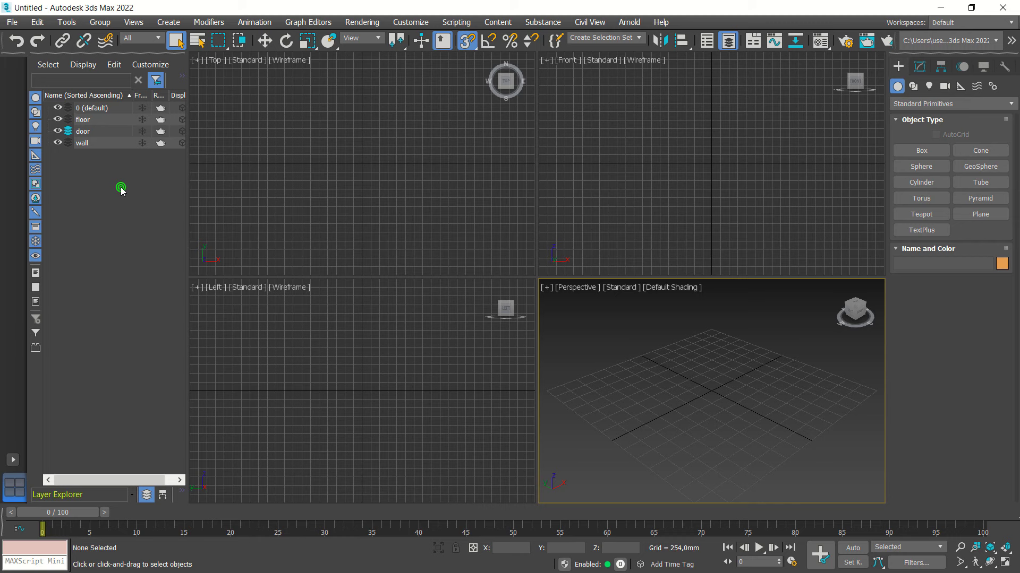
pyautogui.click(181, 78)
pyautogui.click(112, 98)
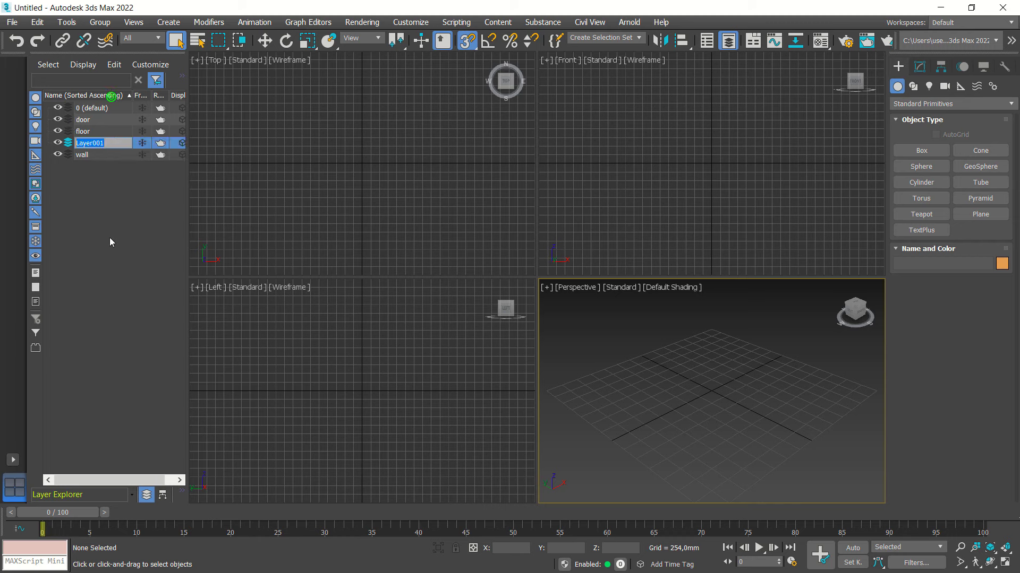
pyautogui.write('wi')
pyautogui.write('ndow')
pyautogui.click(110, 231)
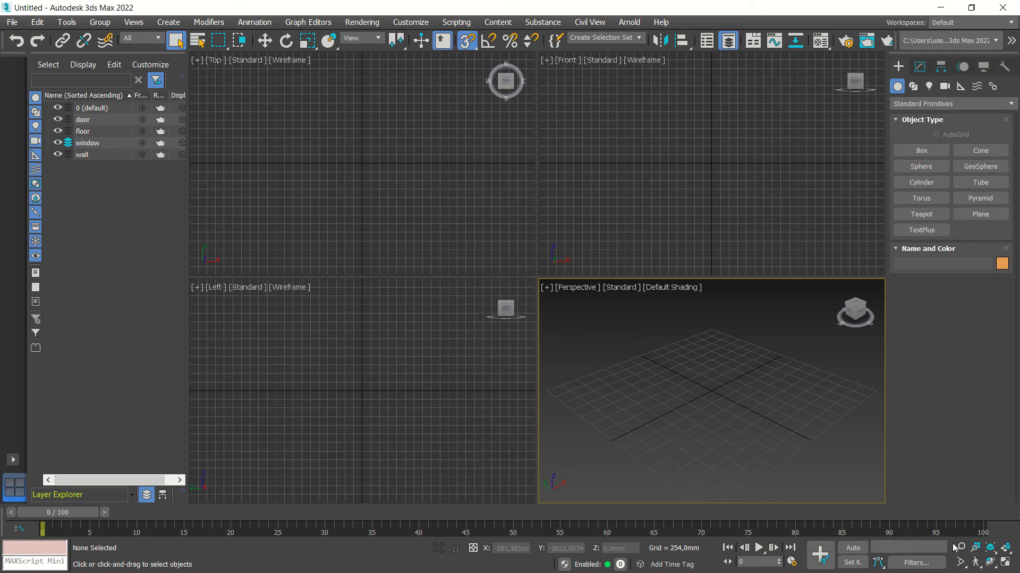
pyautogui.click(1004, 564)
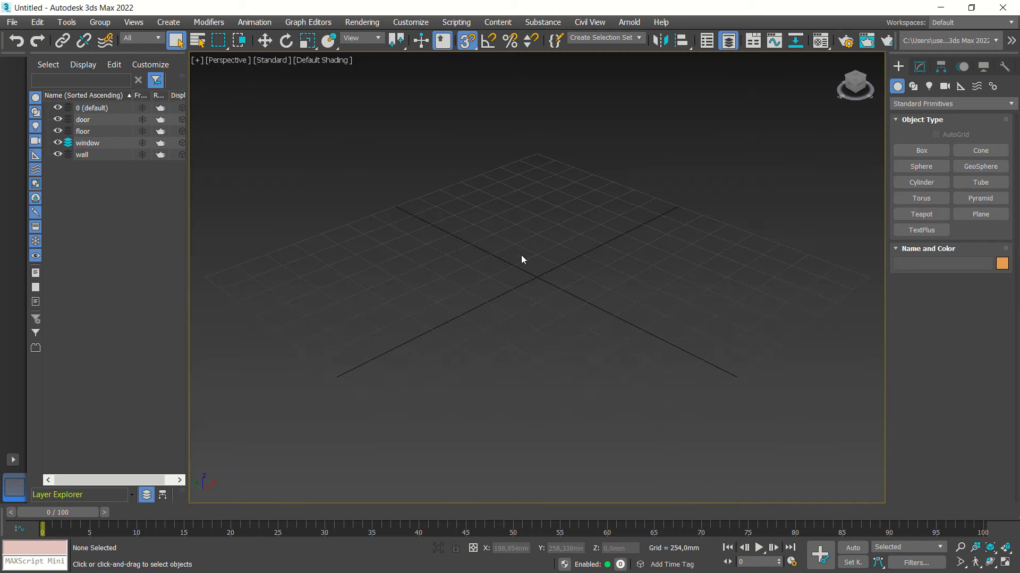
# - Make wall the current layer and pick example 3ds max.dwg to link as an AutoCAD drawing
pyautogui.click(84, 155)
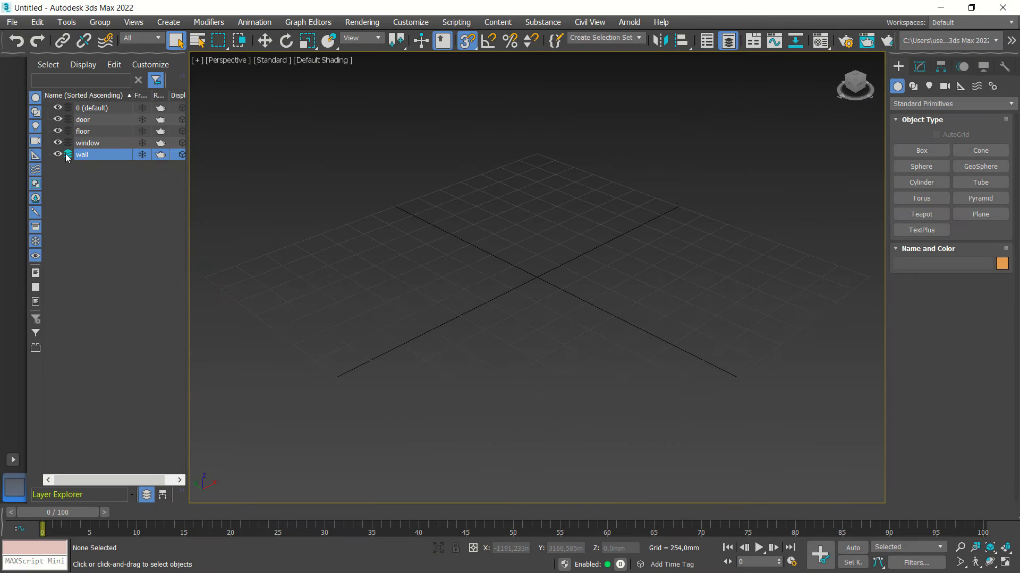
pyautogui.click(12, 21)
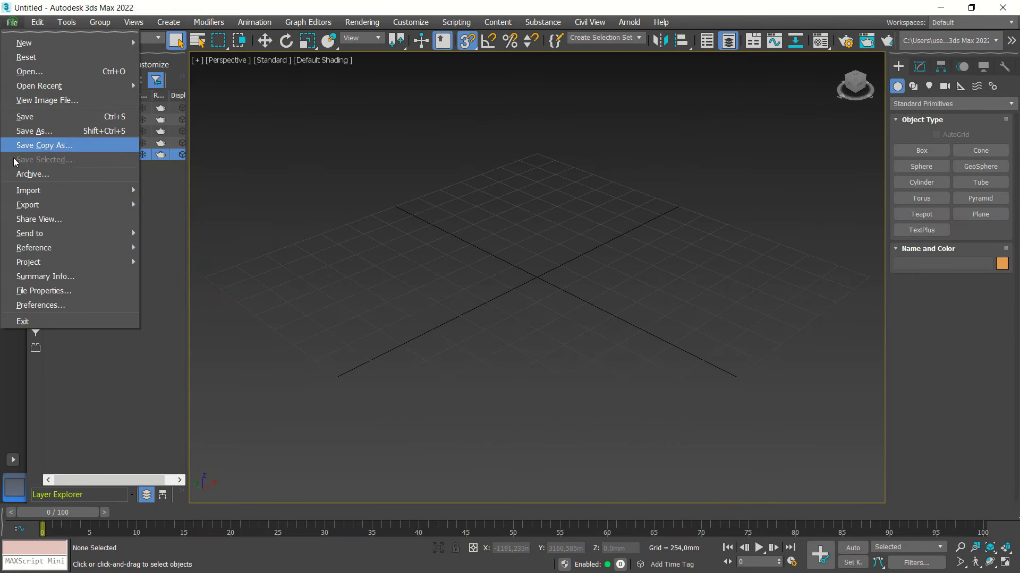
pyautogui.moveTo(29, 191)
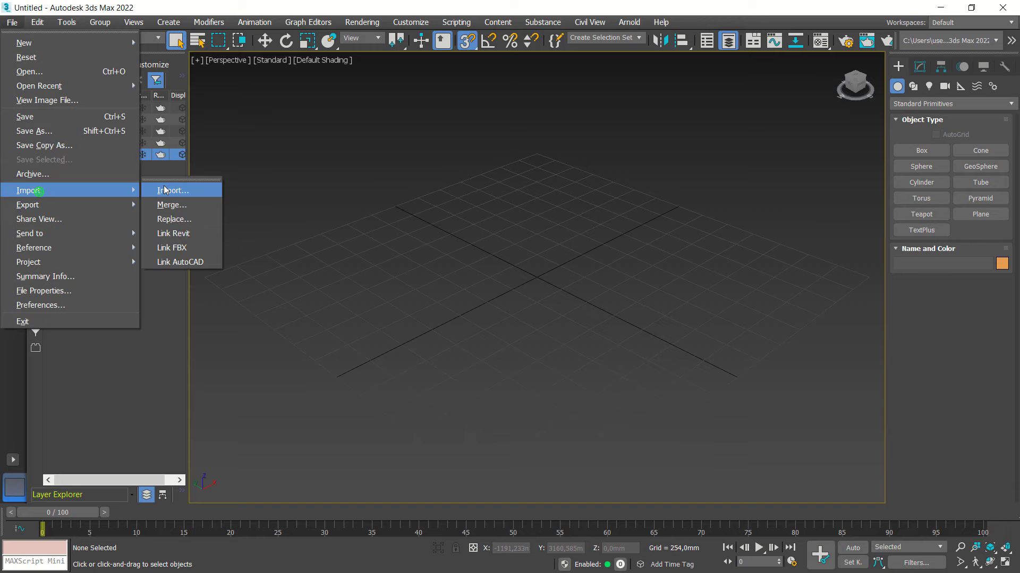
pyautogui.click(177, 262)
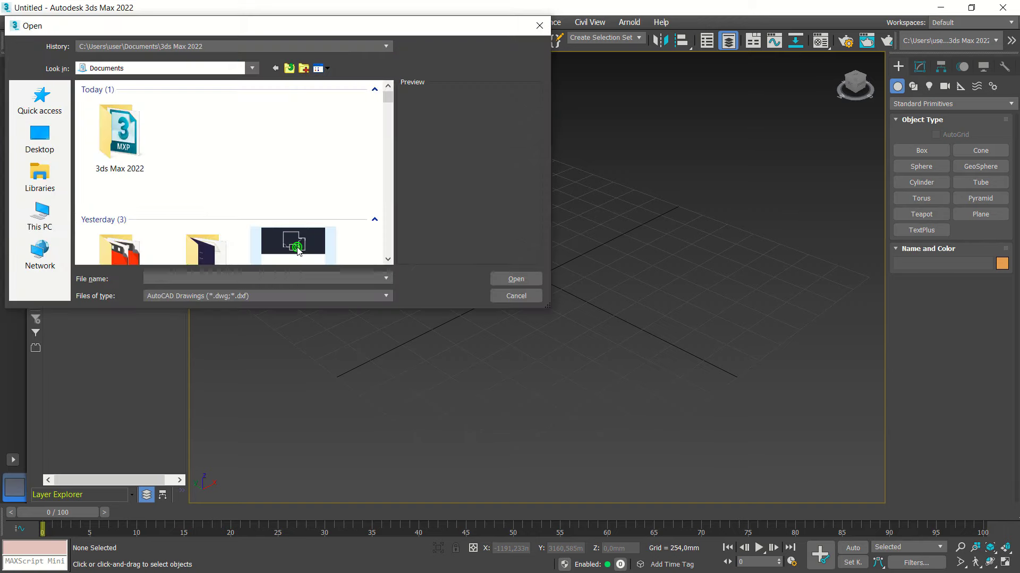
pyautogui.click(298, 247)
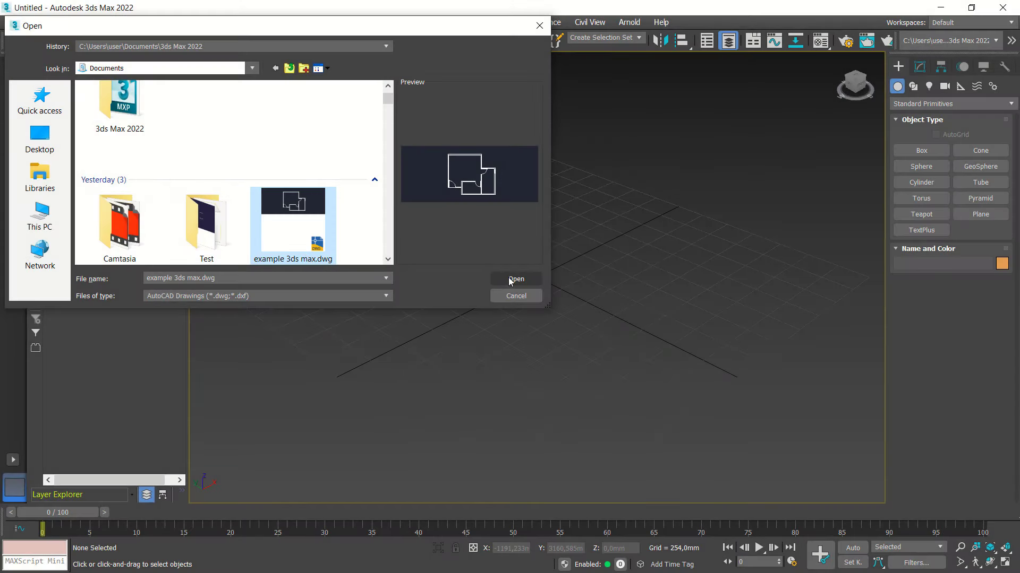
# - Attach the drawing rescaled from millimeters and close Manage Links
pyautogui.click(512, 279)
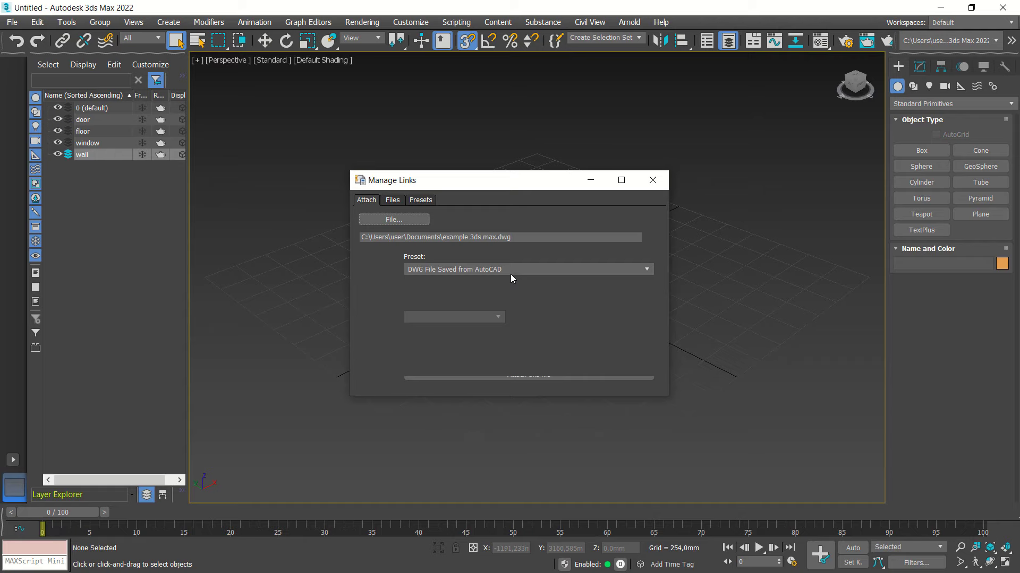
pyautogui.click(408, 292)
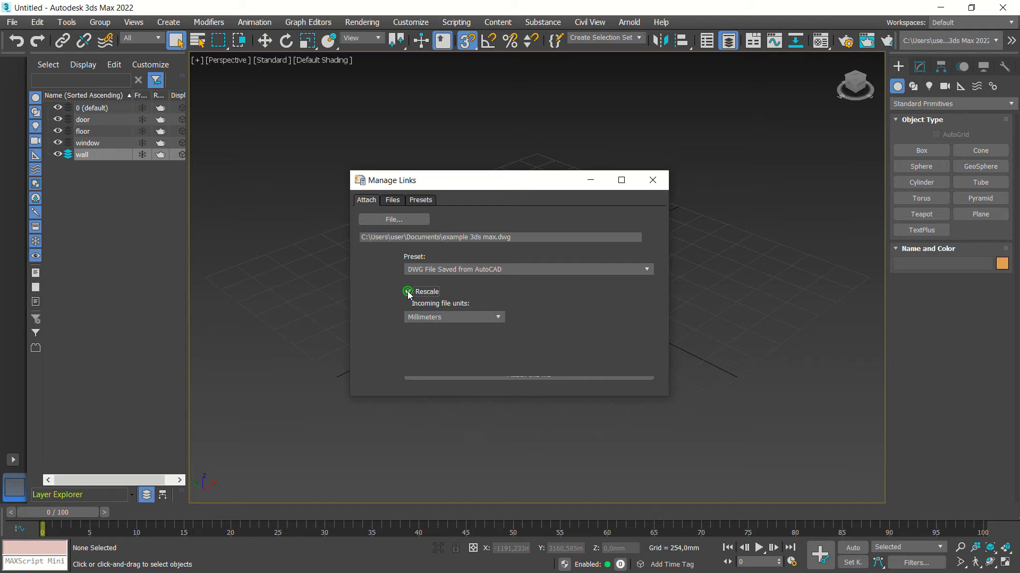
pyautogui.click(418, 319)
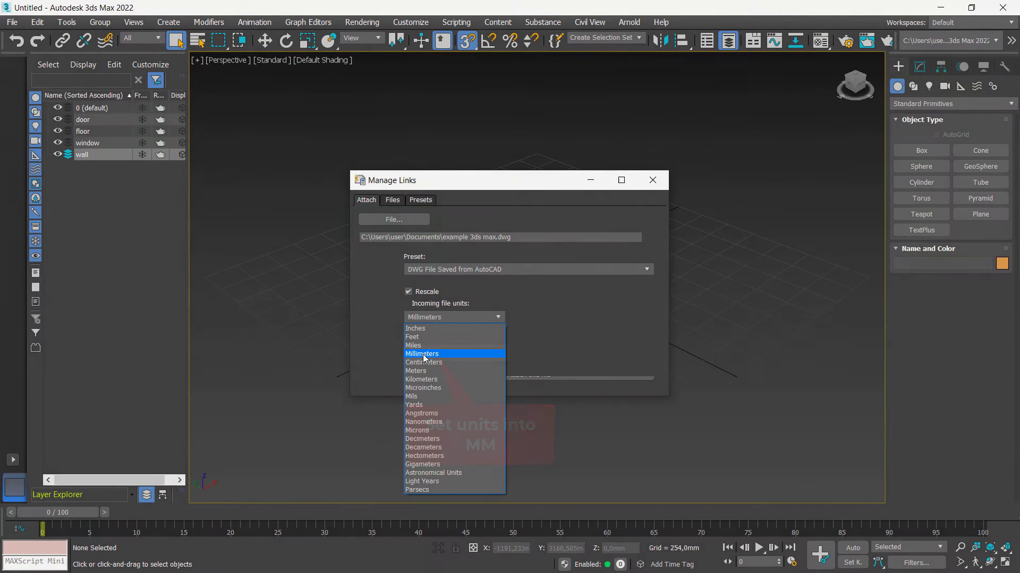
pyautogui.click(422, 355)
pyautogui.click(522, 375)
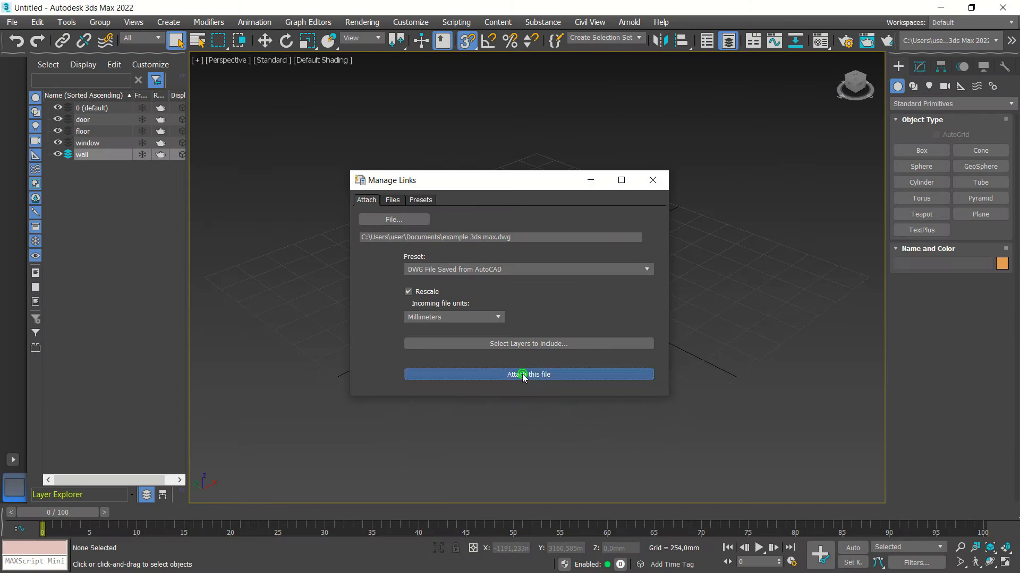
pyautogui.click(653, 180)
# - Zoom and pan until the floor plan fills the Perspective view
pyautogui.scroll(-2, 518, 282)
pyautogui.scroll(-3, 518, 282)
pyautogui.scroll(6, 518, 282)
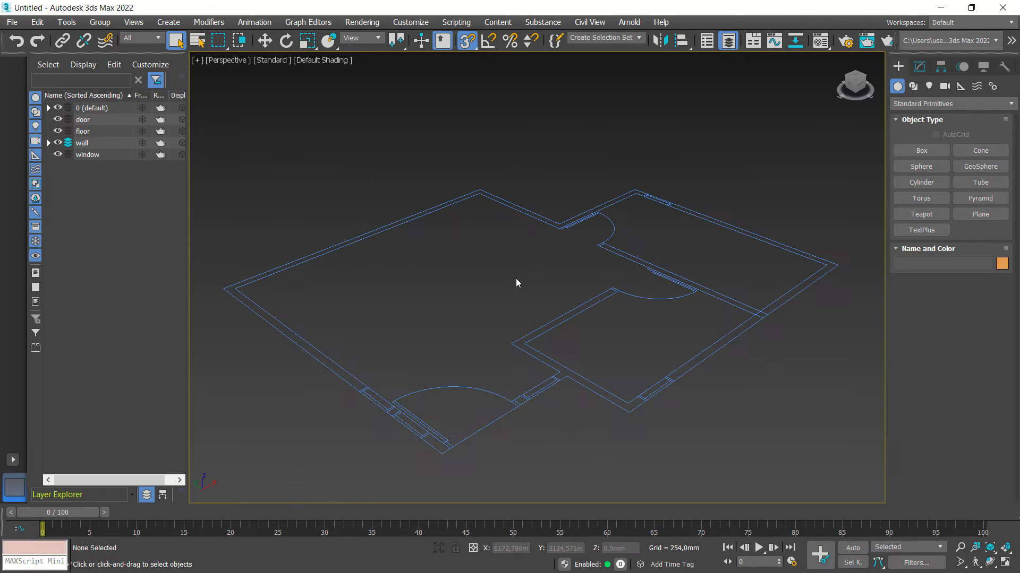
pyautogui.moveTo(516, 275)
pyautogui.mouseDown(button='middle')
pyautogui.moveTo(611, 262)
pyautogui.moveTo(531, 255)
pyautogui.moveTo(518, 265)
pyautogui.moveTo(530, 278)
pyautogui.mouseUp(button='middle')
pyautogui.scroll(-3, 530, 279)
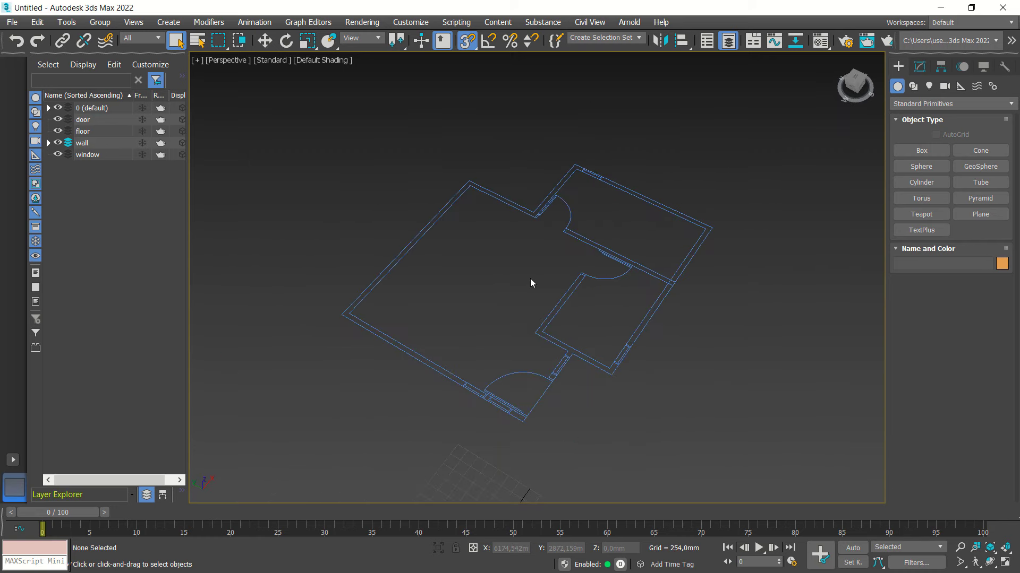
pyautogui.scroll(1, 526, 271)
pyautogui.scroll(1, 524, 266)
pyautogui.scroll(1, 524, 266)
pyautogui.scroll(1, 523, 266)
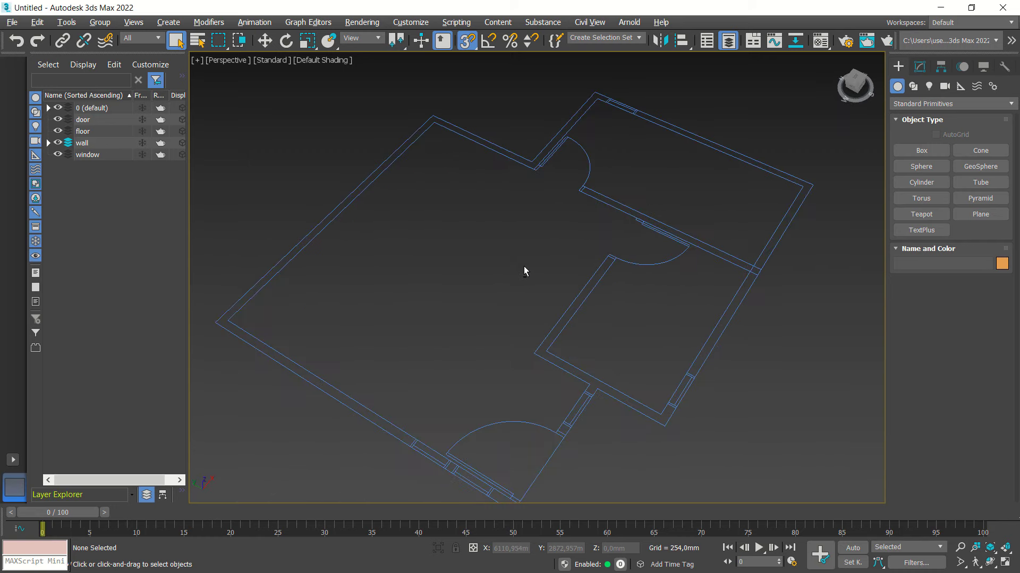
pyautogui.moveTo(521, 274); pyautogui.dragTo(540, 253, button='middle')
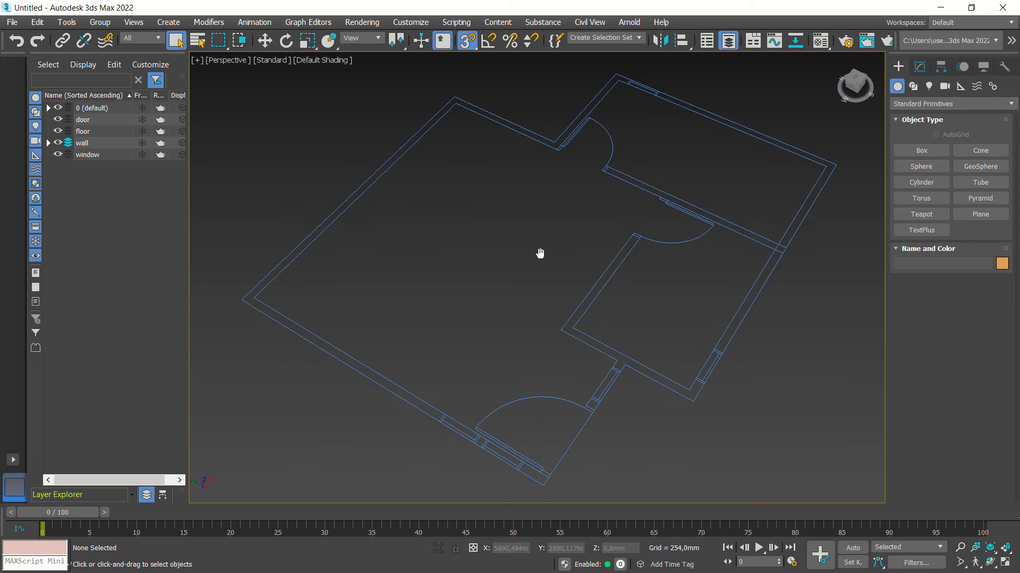
# - Switch the Create panel to AEC Extended and activate the Wall tool
pyautogui.click(905, 104)
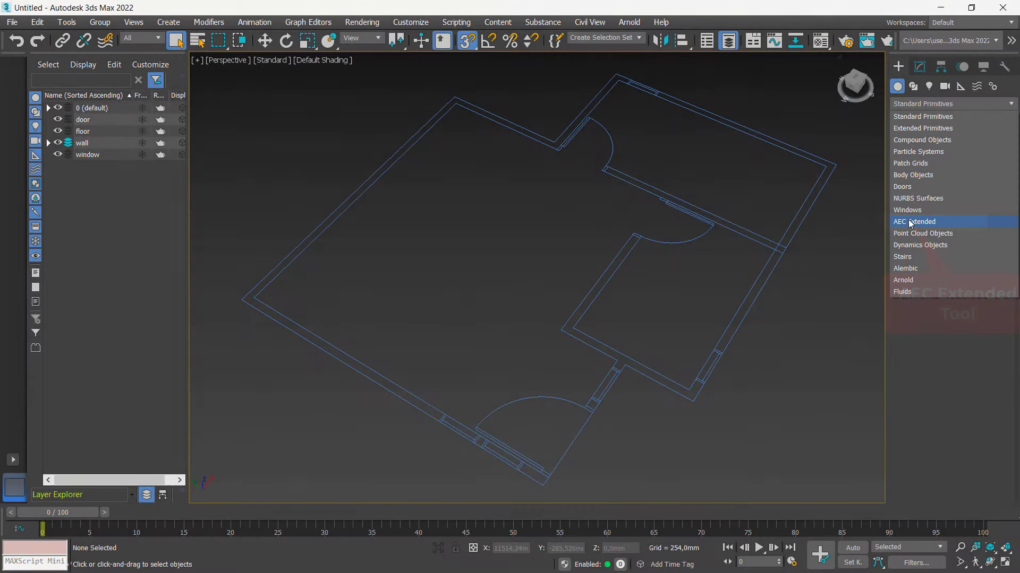
pyautogui.click(909, 221)
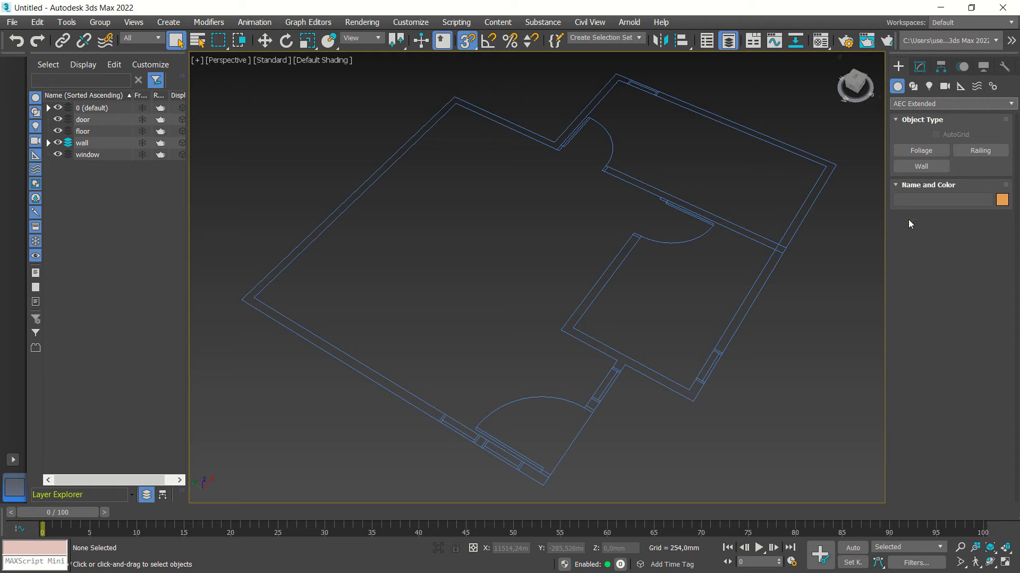
pyautogui.click(920, 169)
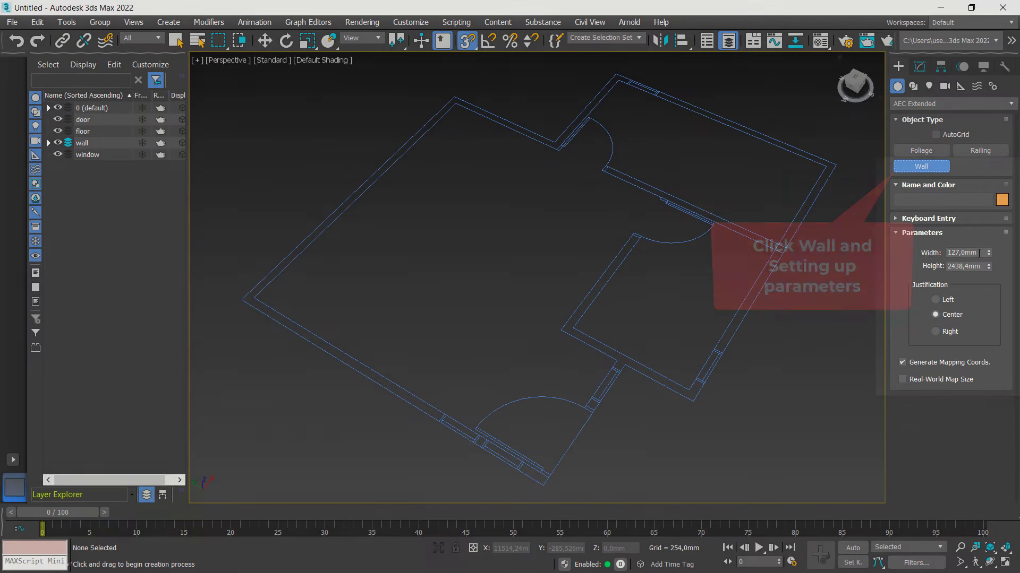
# - Set wall width 120 mm, height 2500 mm and Left justification
pyautogui.click(980, 254)
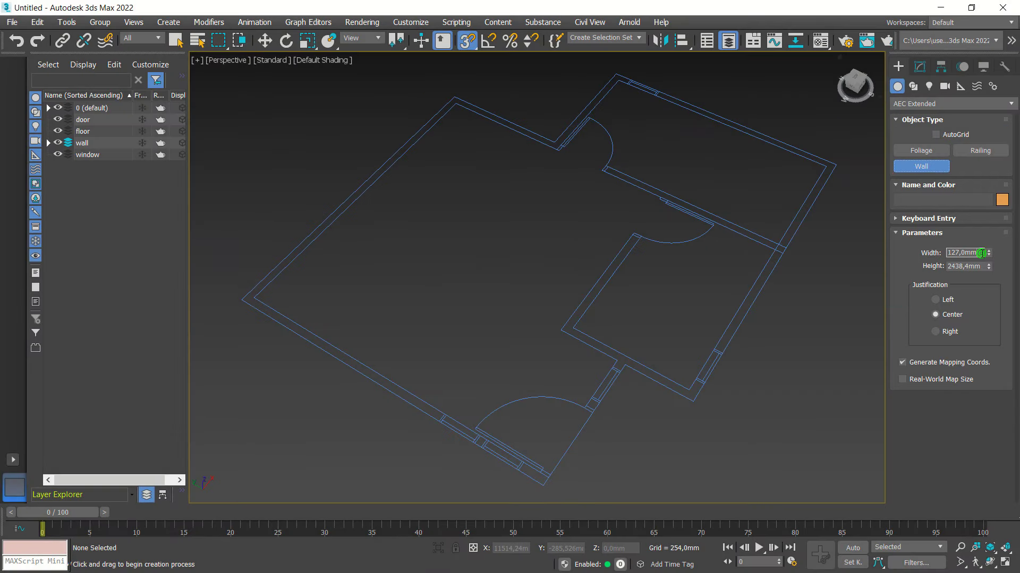
pyautogui.write('120')
pyautogui.click(949, 267)
pyautogui.write('2500')
pyautogui.click(969, 252)
pyautogui.click(941, 302)
# - Trace the plan's outer outline as Wall001, welding its end to the start
pyautogui.click(240, 300)
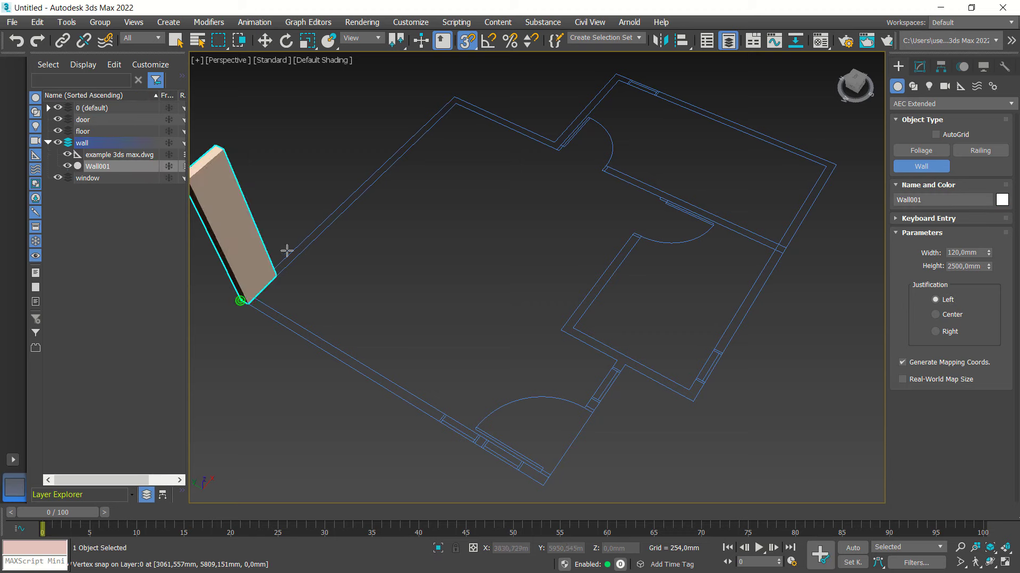
pyautogui.click(470, 97)
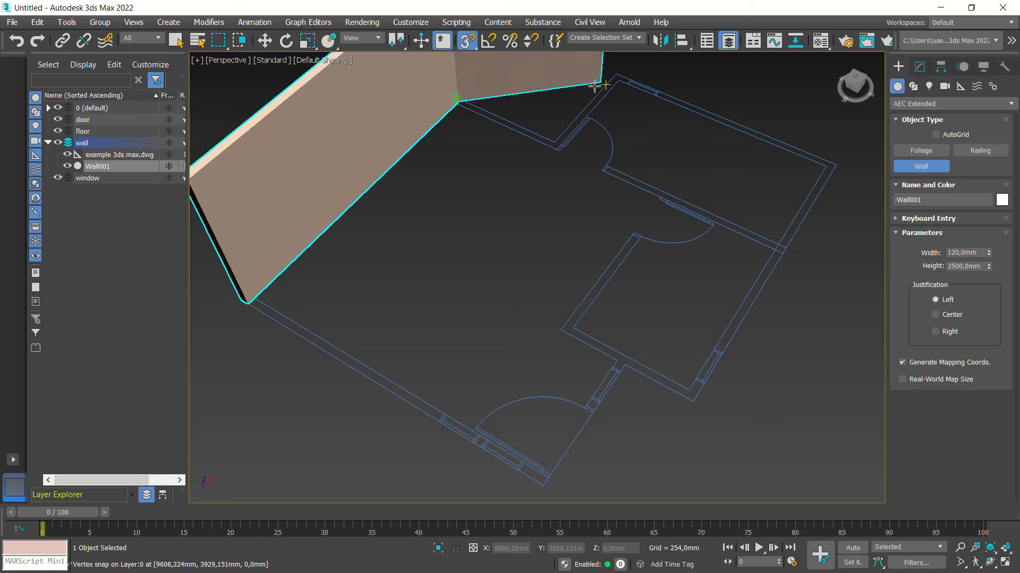
pyautogui.click(557, 139)
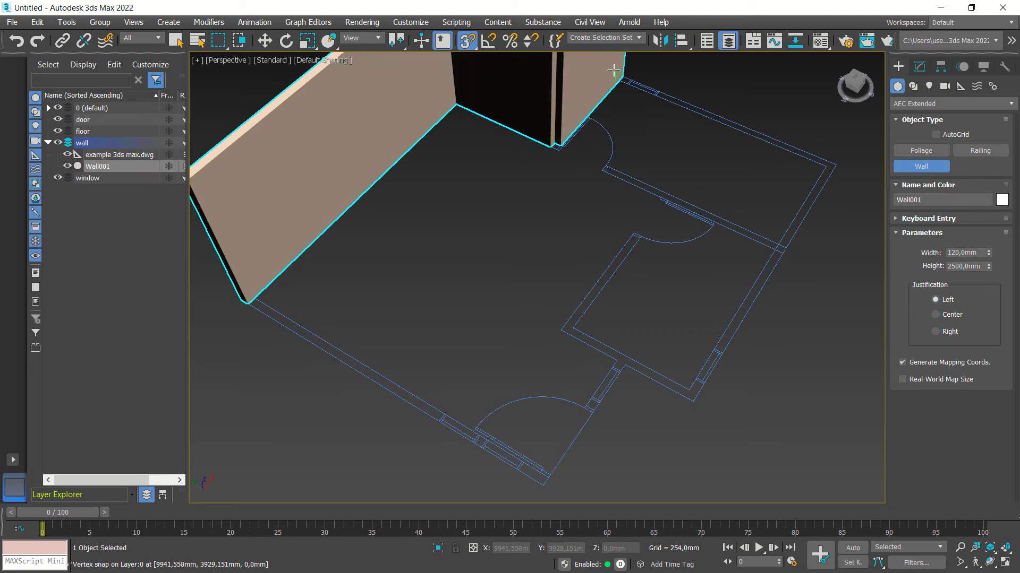
pyautogui.click(617, 81)
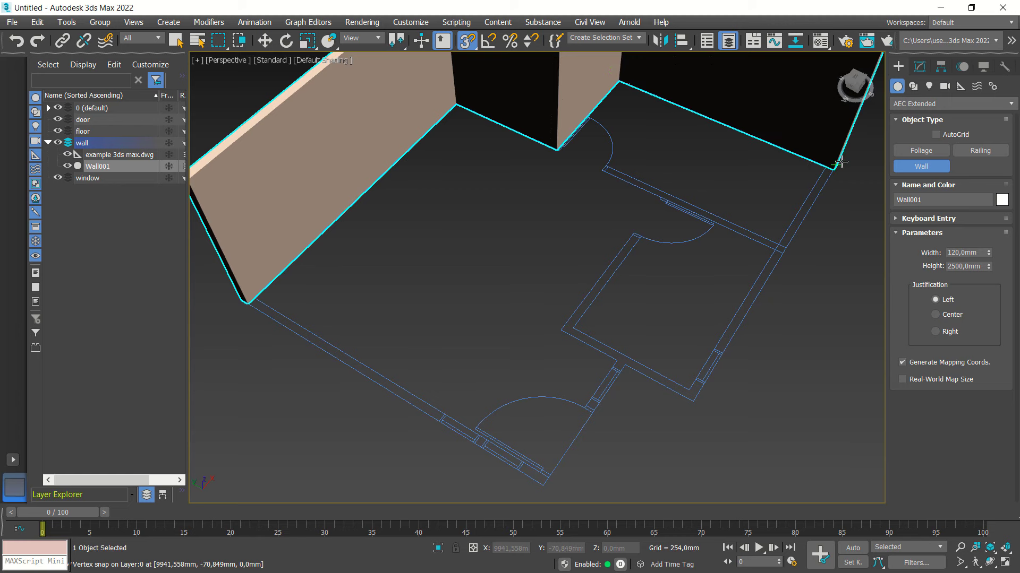
pyautogui.click(825, 169)
pyautogui.click(699, 405)
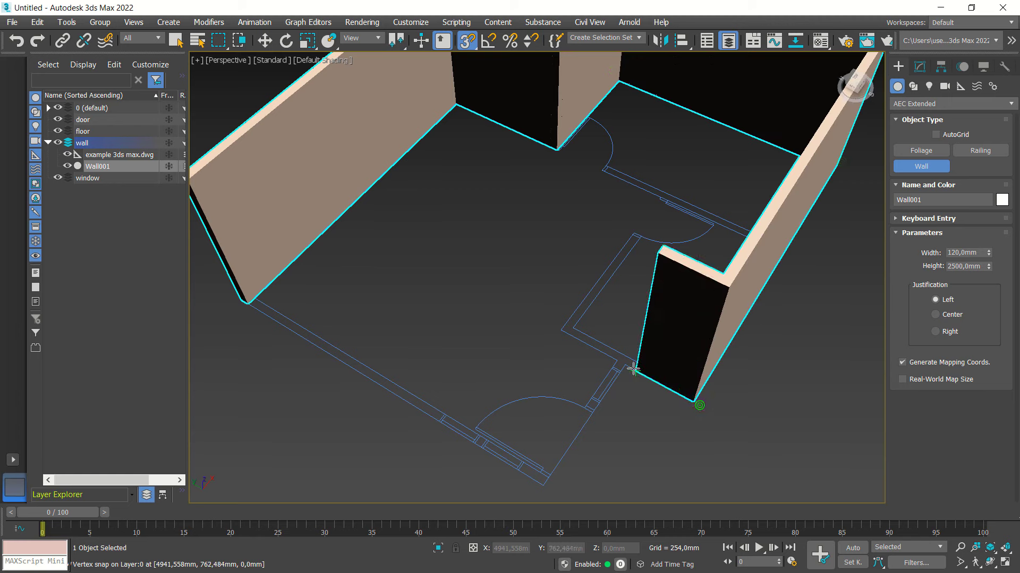
pyautogui.click(626, 366)
pyautogui.click(547, 489)
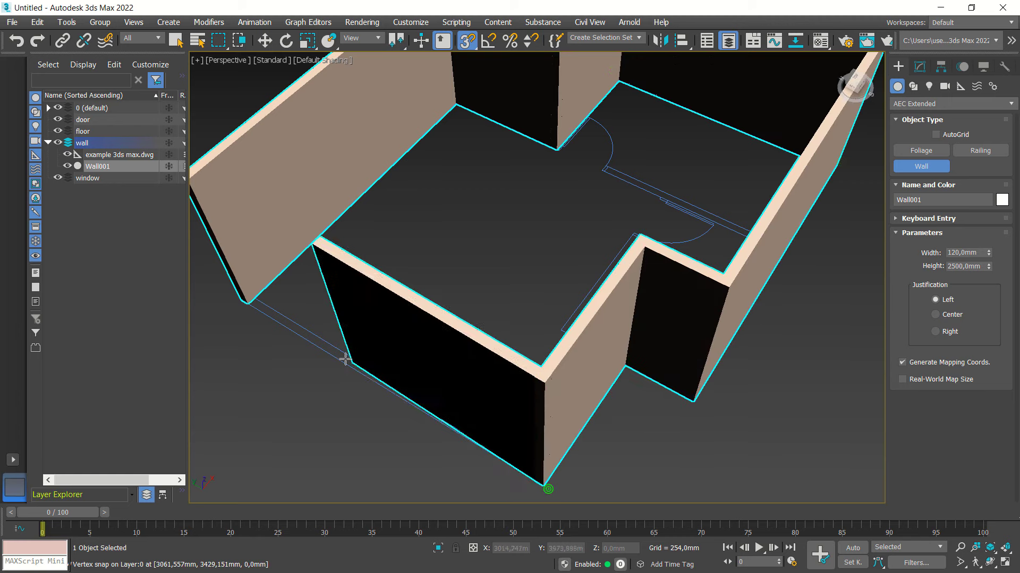
pyautogui.click(250, 305)
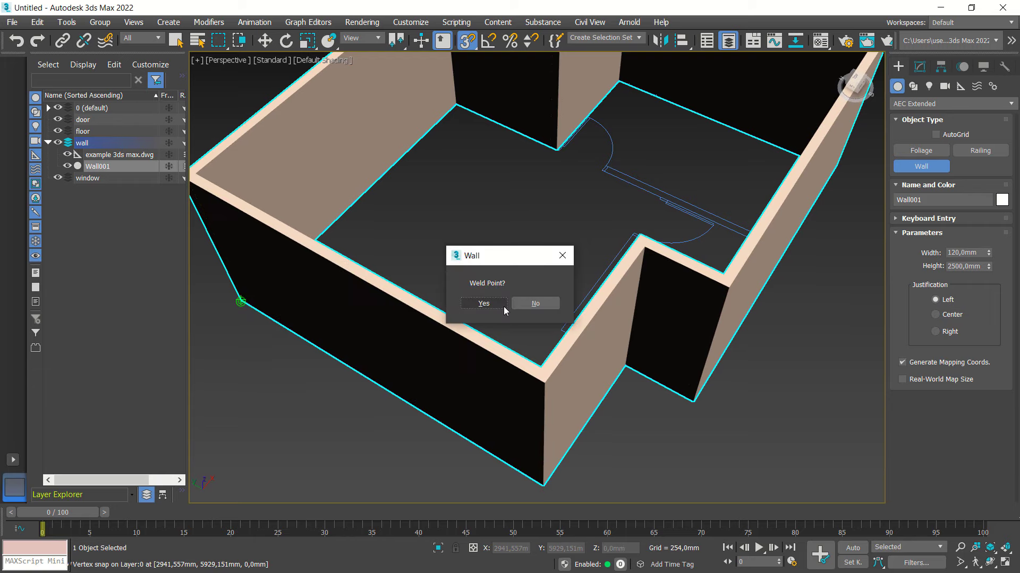
pyautogui.click(483, 303)
pyautogui.rightClick(556, 257)
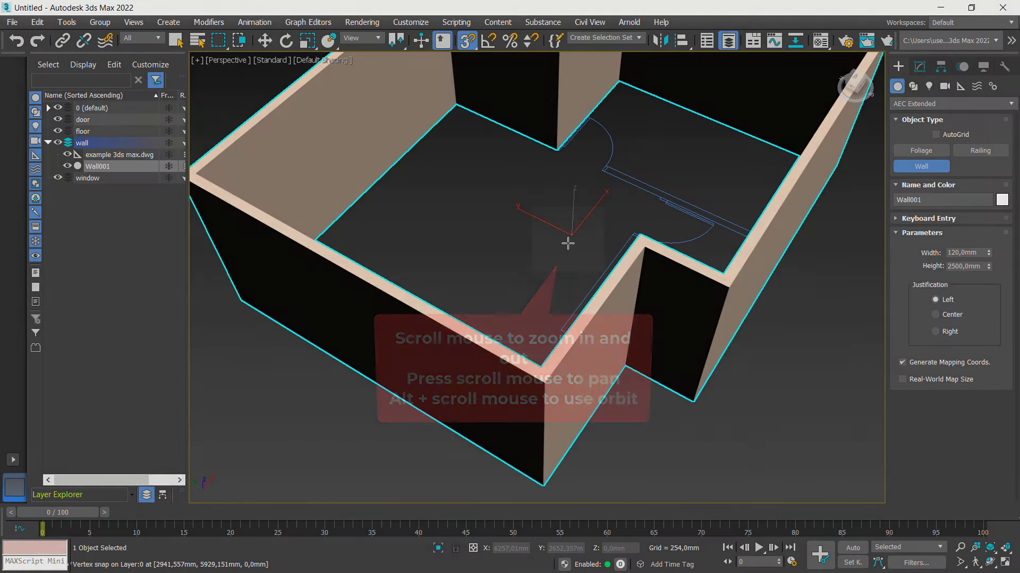
# - Draw interior partition walls Wall002 and Wall003 between snapped plan corners
pyautogui.scroll(-4, 567, 243)
pyautogui.scroll(-3, 569, 242)
pyautogui.moveTo(569, 242)
pyautogui.mouseDown(button='middle')
pyautogui.moveTo(556, 274)
pyautogui.moveTo(512, 276)
pyautogui.moveTo(581, 303)
pyautogui.moveTo(587, 280)
pyautogui.mouseUp(button='middle')
pyautogui.scroll(3, 554, 241)
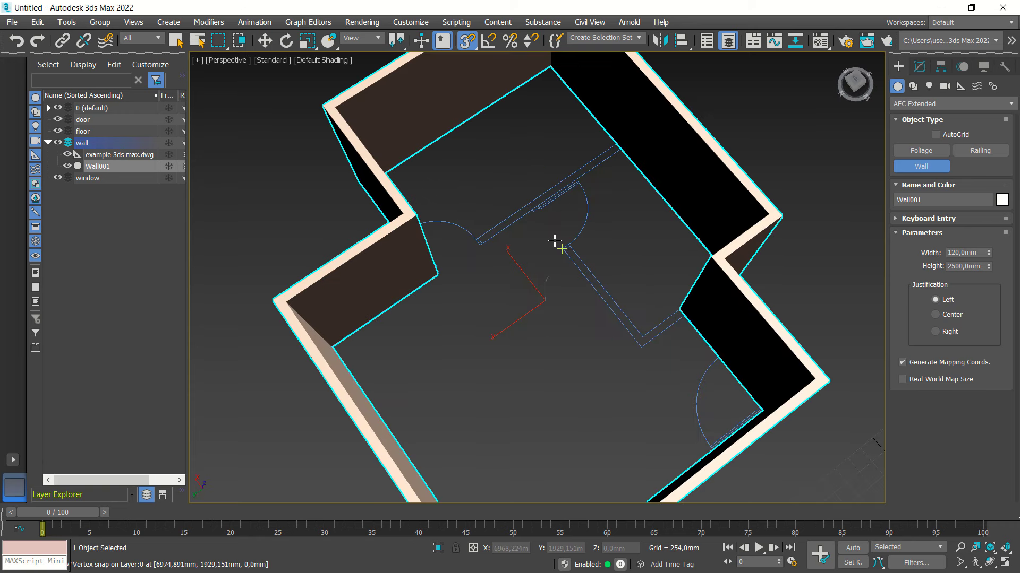
pyautogui.scroll(2, 555, 241)
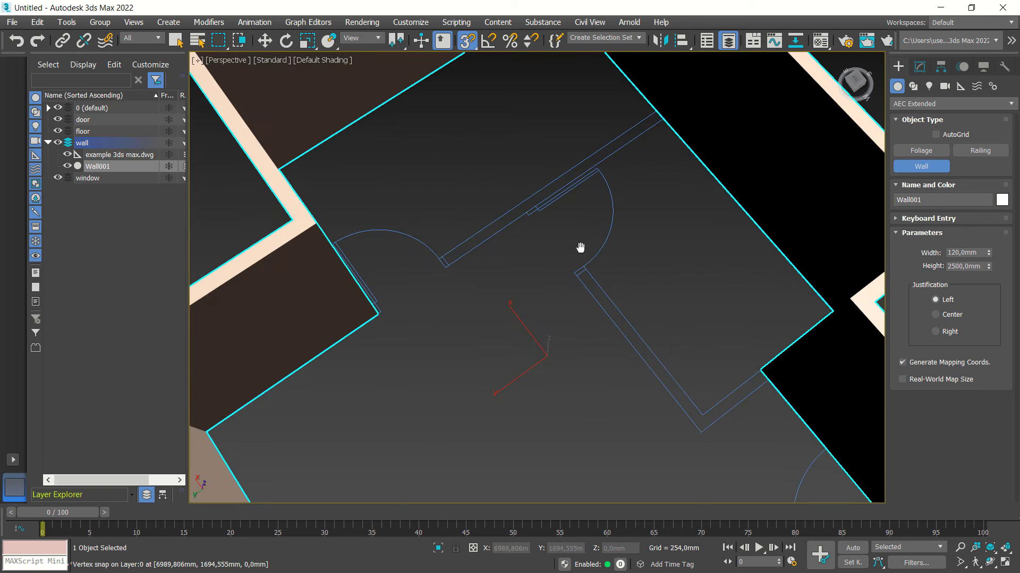
pyautogui.click(669, 118)
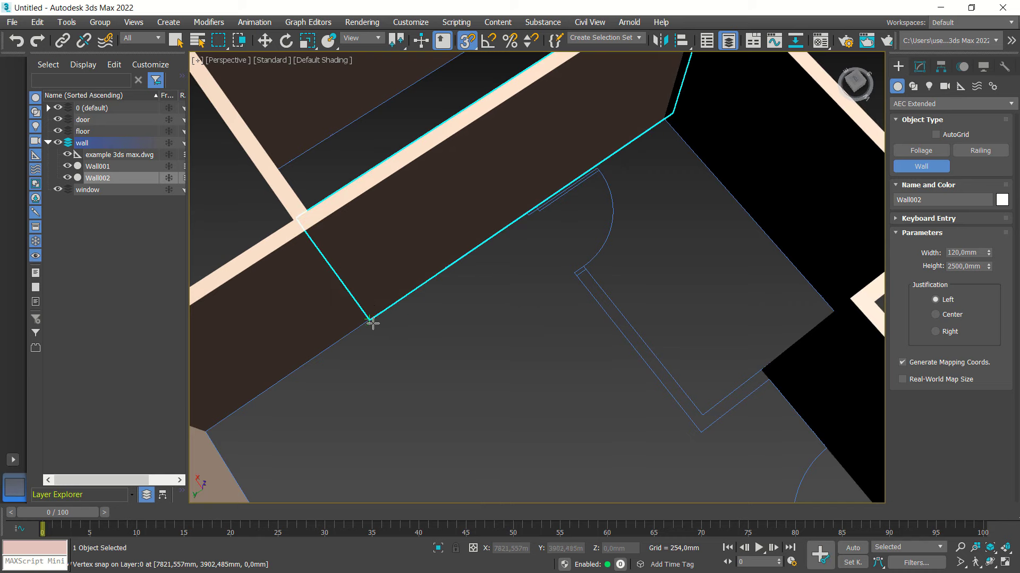
pyautogui.click(372, 322)
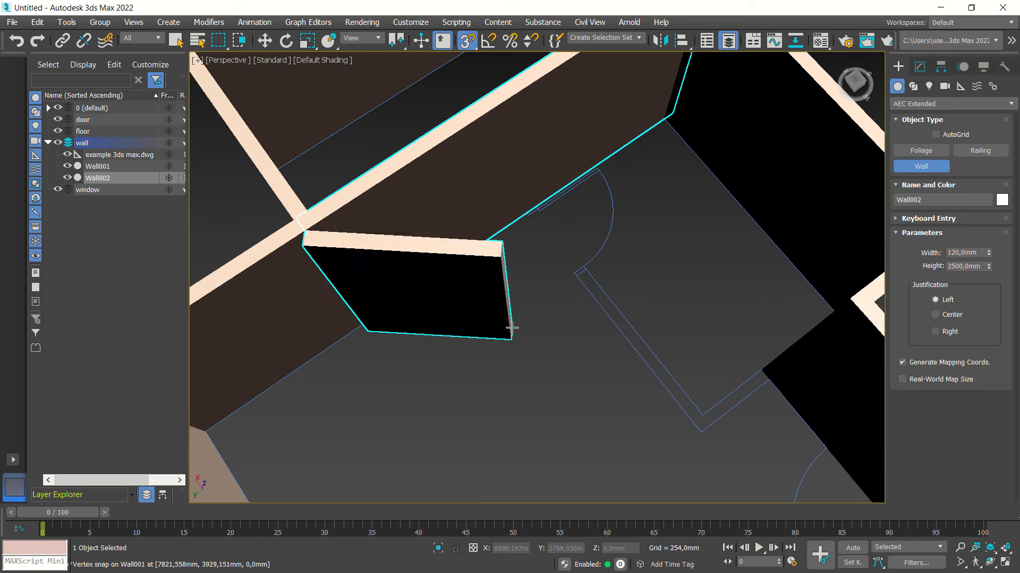
pyautogui.rightClick(512, 330)
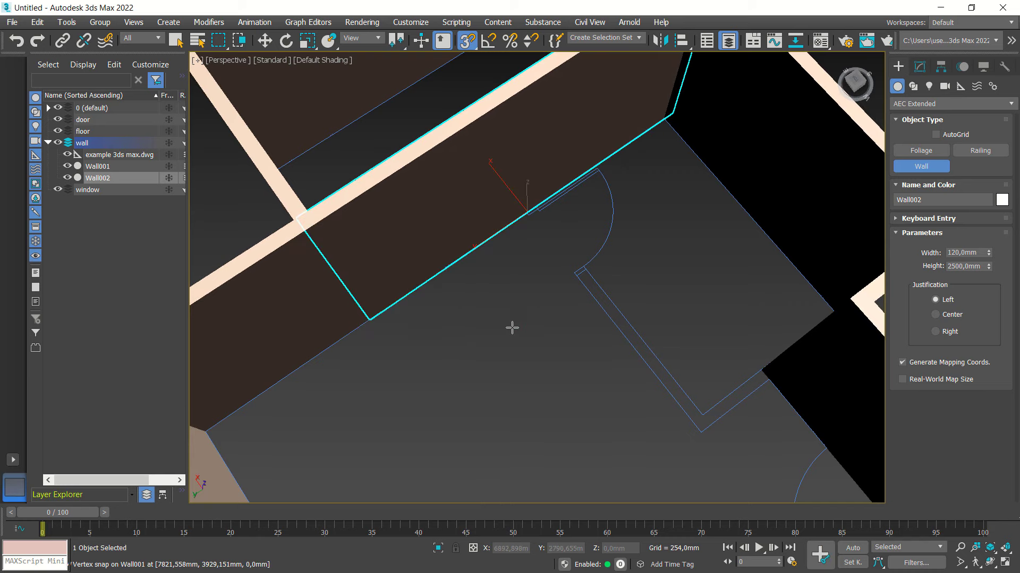
pyautogui.click(772, 382)
pyautogui.click(701, 431)
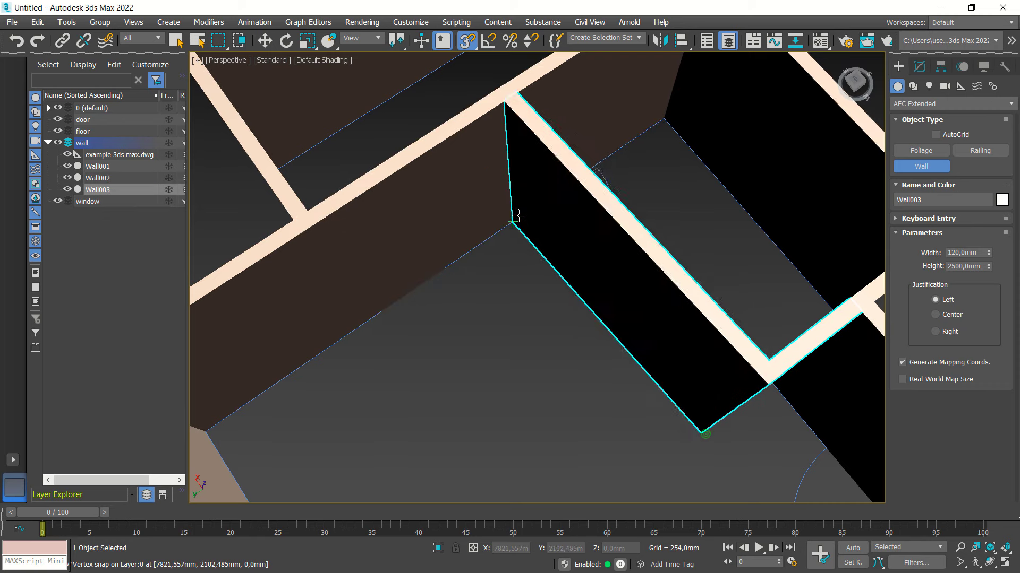
pyautogui.click(524, 209)
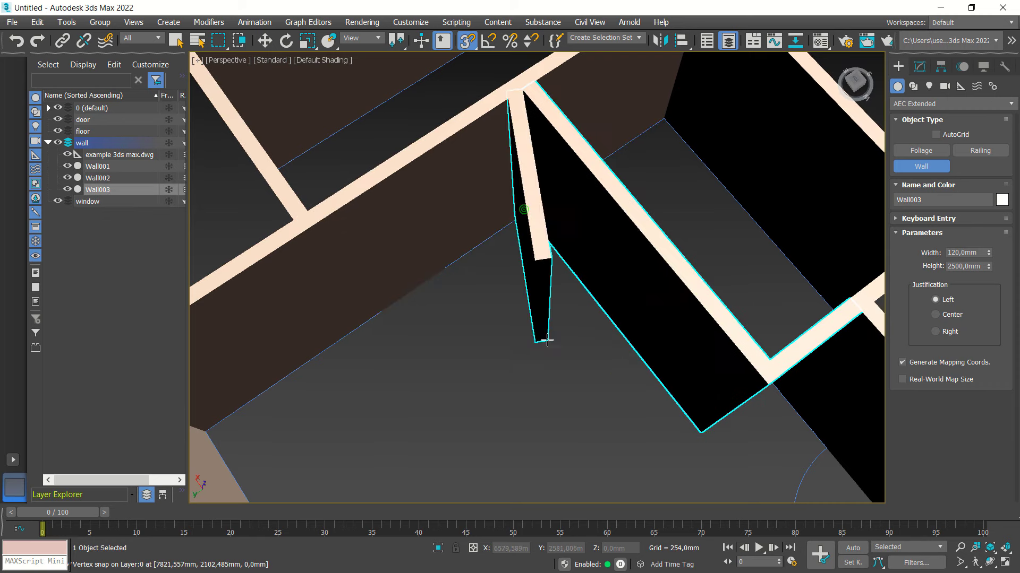
pyautogui.rightClick(546, 338)
pyautogui.scroll(-3, 567, 327)
# - Exit wall drawing, orbit and zoom to inspect the house, and select the wall layer
pyautogui.rightClick(679, 298)
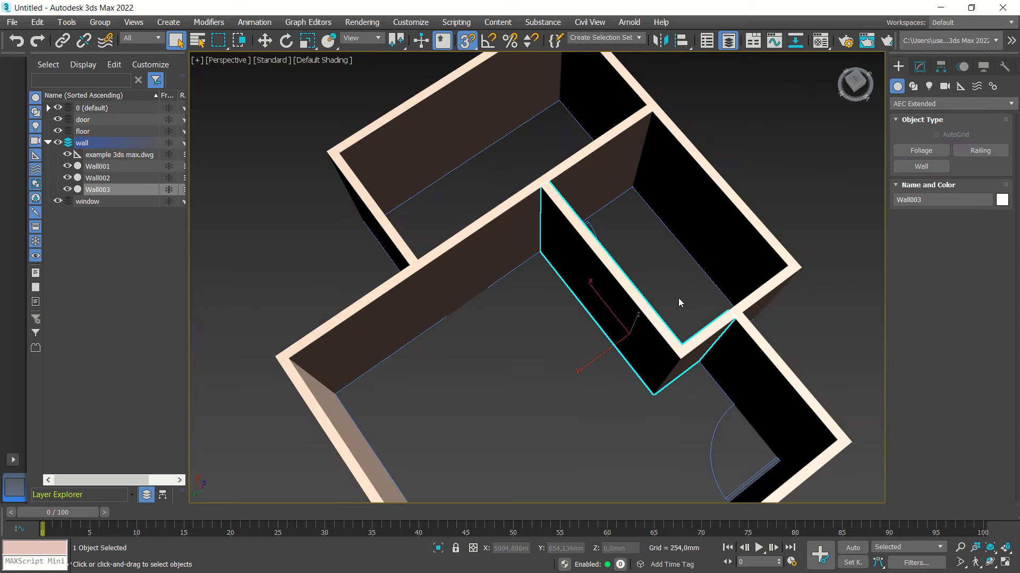
pyautogui.click(679, 298)
pyautogui.moveTo(679, 298); pyautogui.dragTo(659, 305, button='middle')
pyautogui.keyDown('alt'); pyautogui.moveTo(673, 288); pyautogui.dragTo(609, 295, button='middle'); pyautogui.keyUp('alt')
pyautogui.scroll(-2, 633, 303)
pyautogui.scroll(-2, 635, 307)
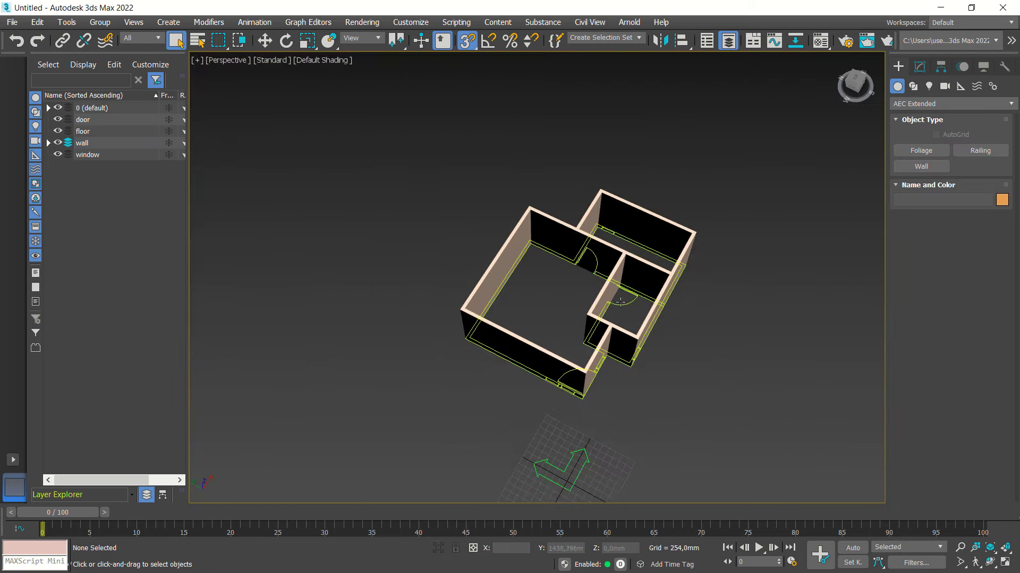
pyautogui.keyDown('alt'); pyautogui.moveTo(635, 312); pyautogui.dragTo(578, 264, button='middle'); pyautogui.keyUp('alt')
pyautogui.scroll(2, 574, 266)
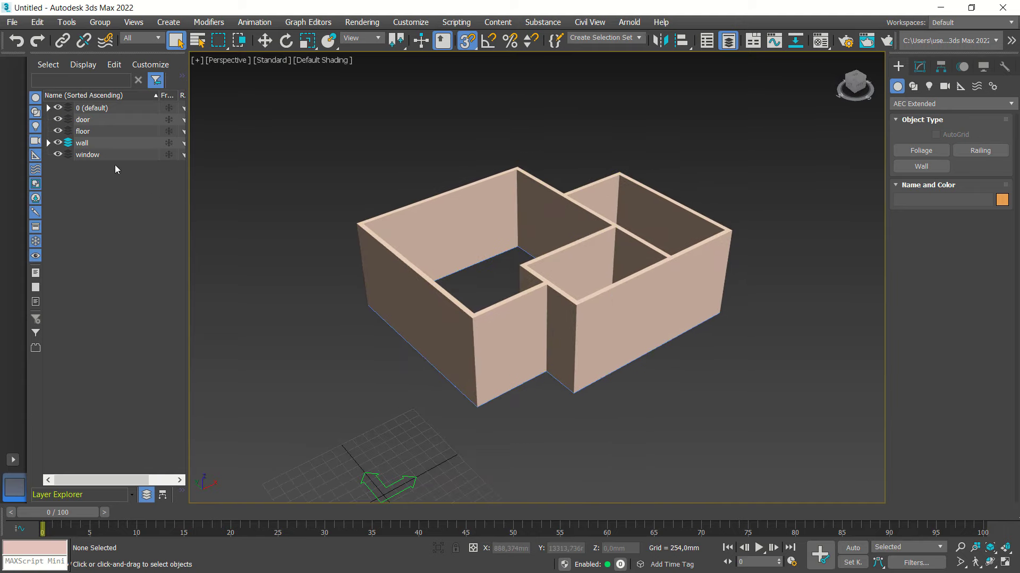
pyautogui.click(110, 143)
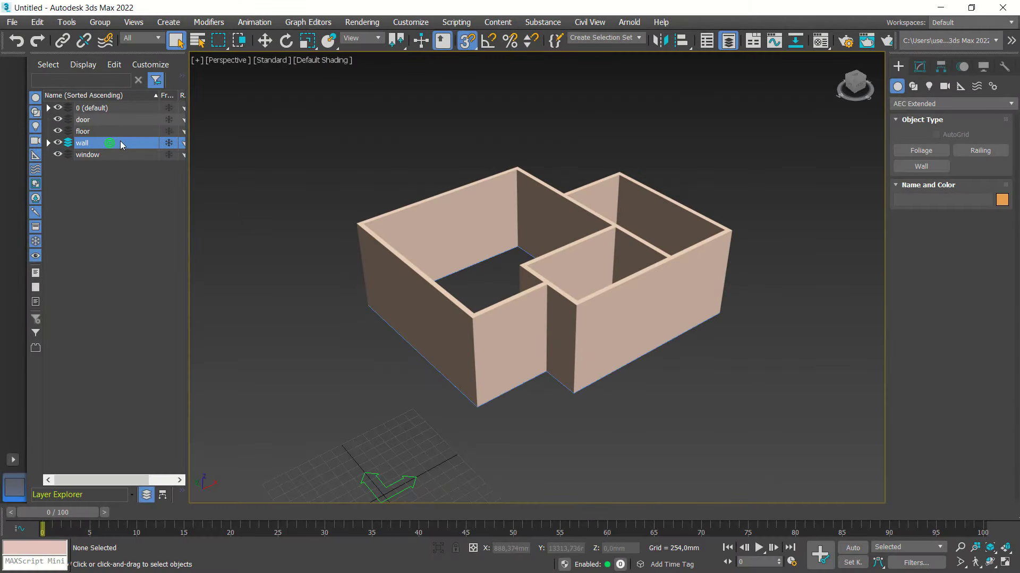
# - Make the wall layer See-Through in its Layer Properties
pyautogui.rightClick(121, 145)
pyautogui.click(159, 233)
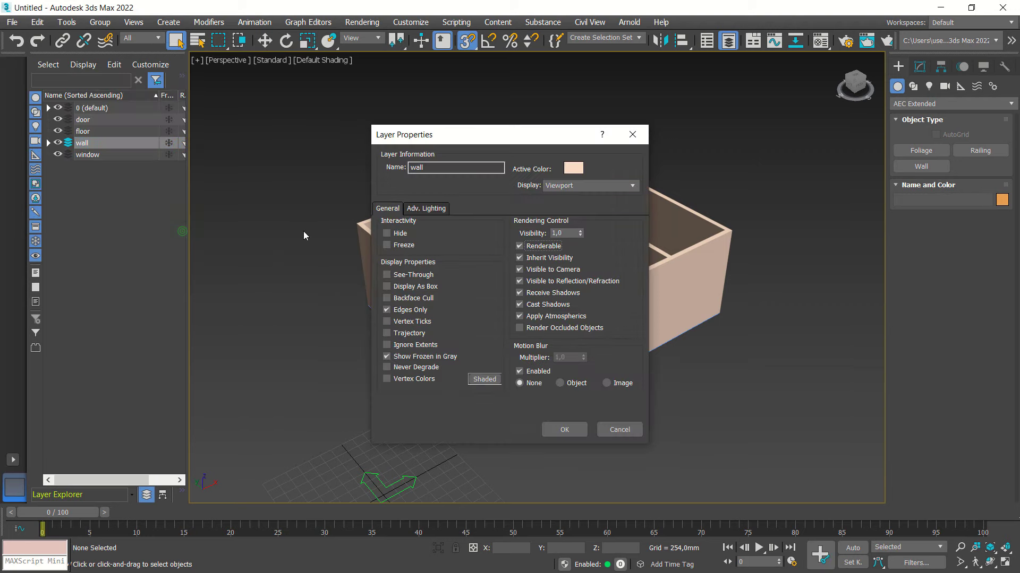
pyautogui.click(387, 274)
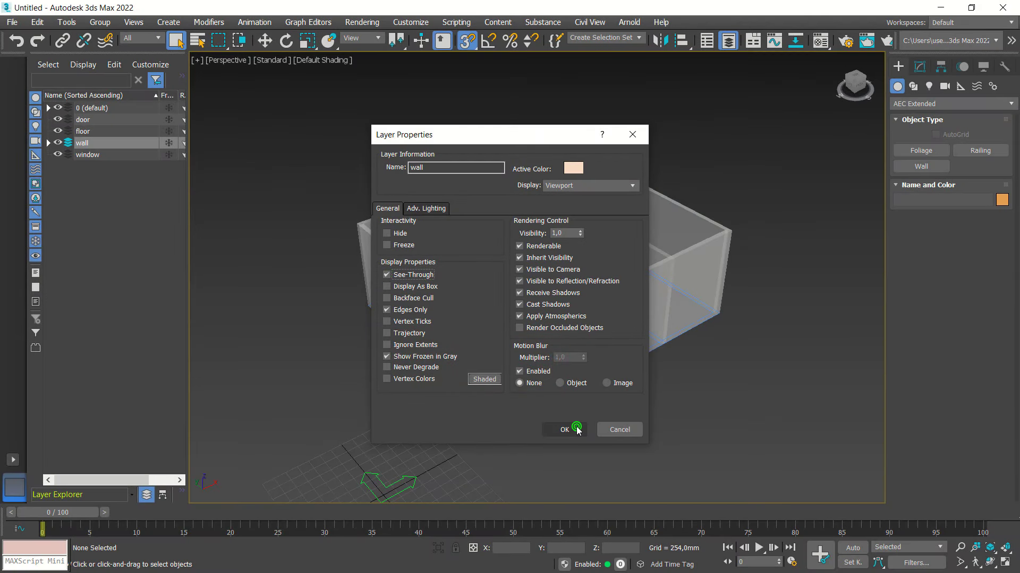
pyautogui.click(576, 430)
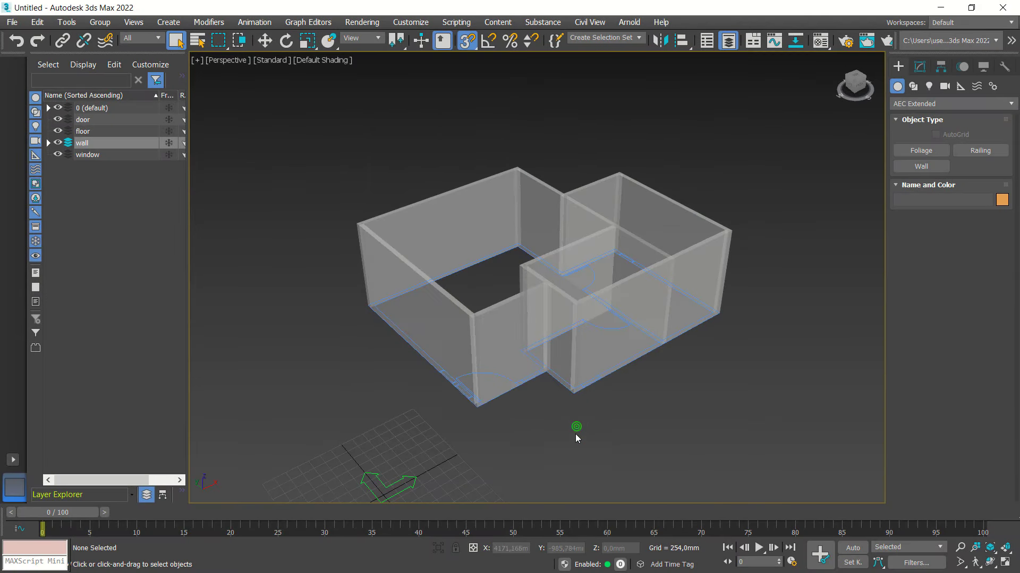
# - Set door as the active layer
pyautogui.scroll(2, 495, 389)
pyautogui.scroll(4, 495, 389)
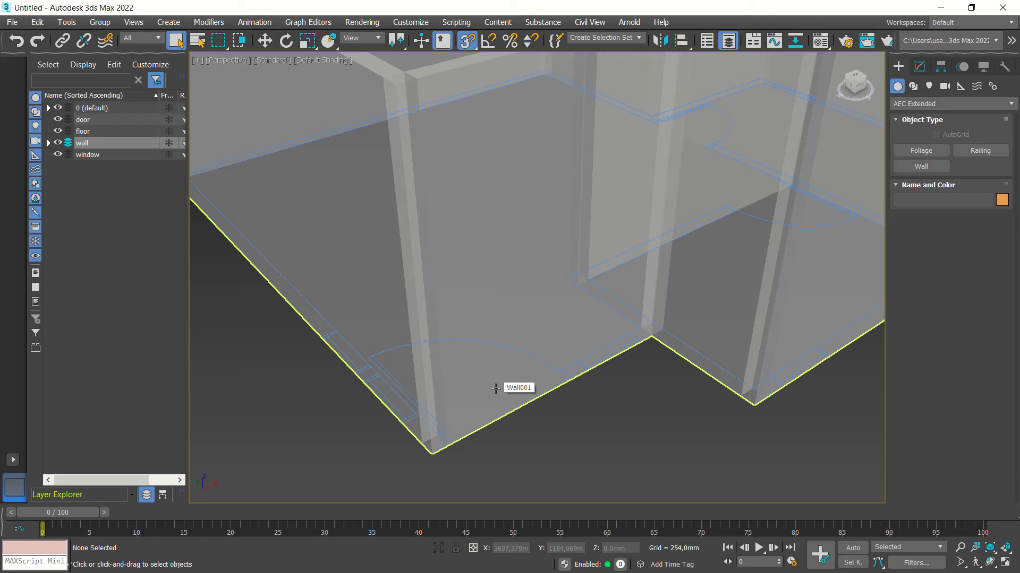
pyautogui.scroll(2, 553, 390)
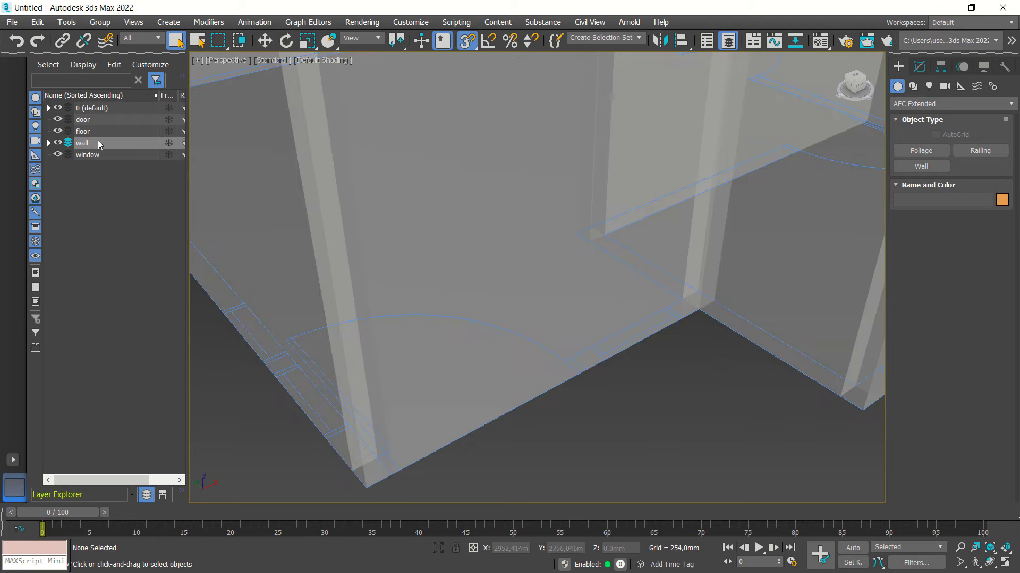
pyautogui.click(87, 119)
pyautogui.click(69, 120)
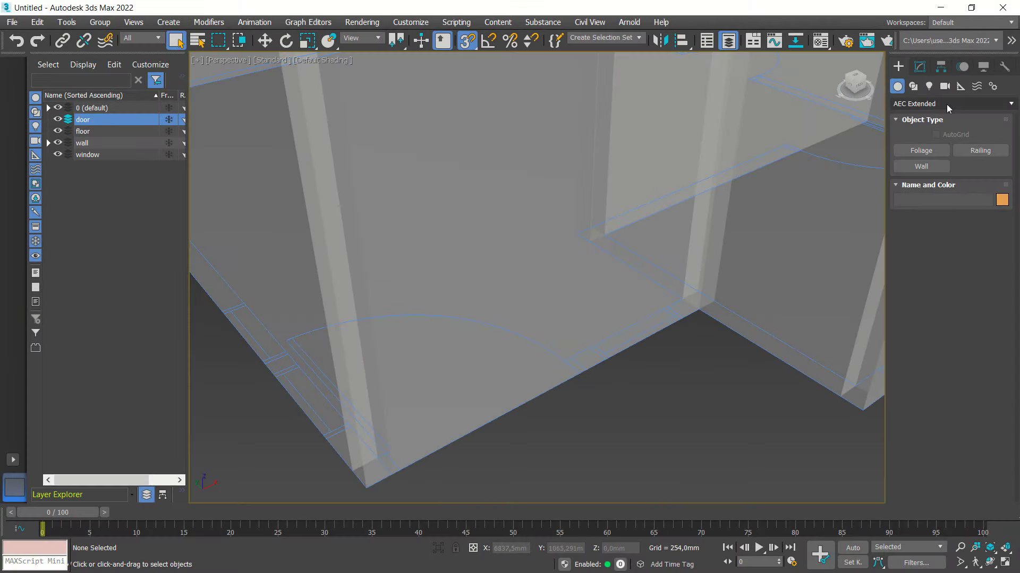
# - Choose Doors > Pivot and drag a roughly 1000 mm door width along the wall base
pyautogui.click(946, 104)
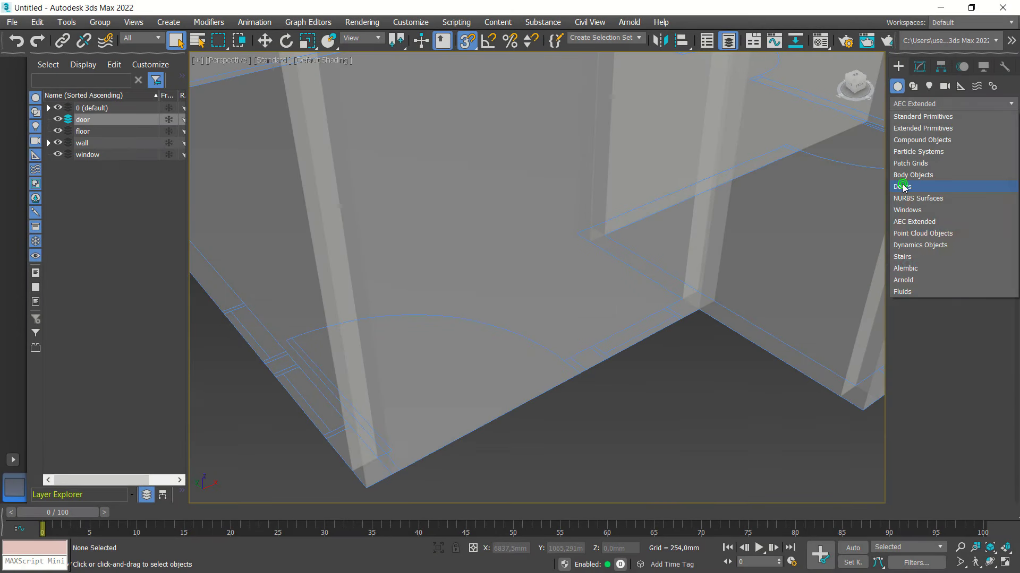
pyautogui.click(903, 187)
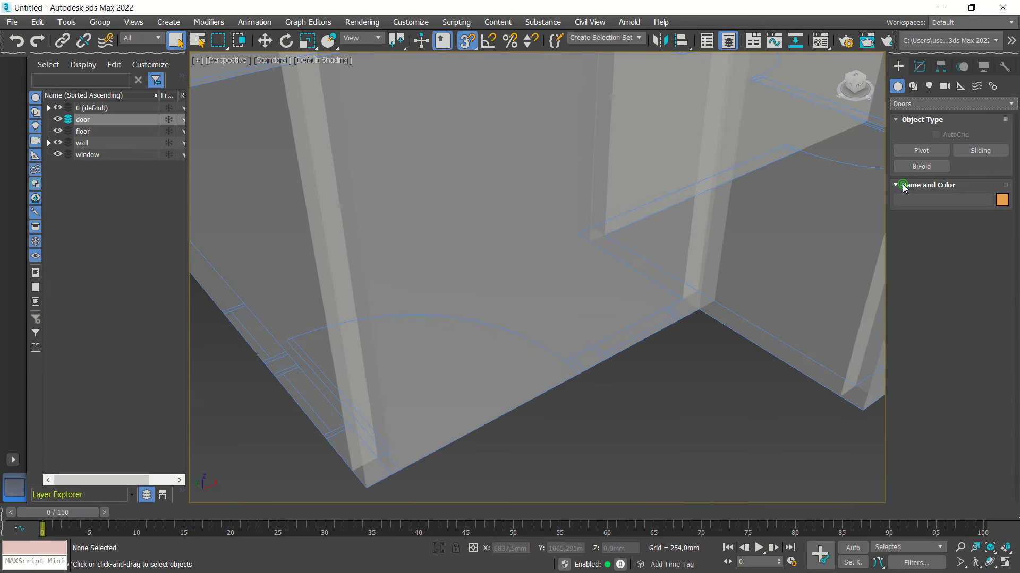
pyautogui.click(920, 150)
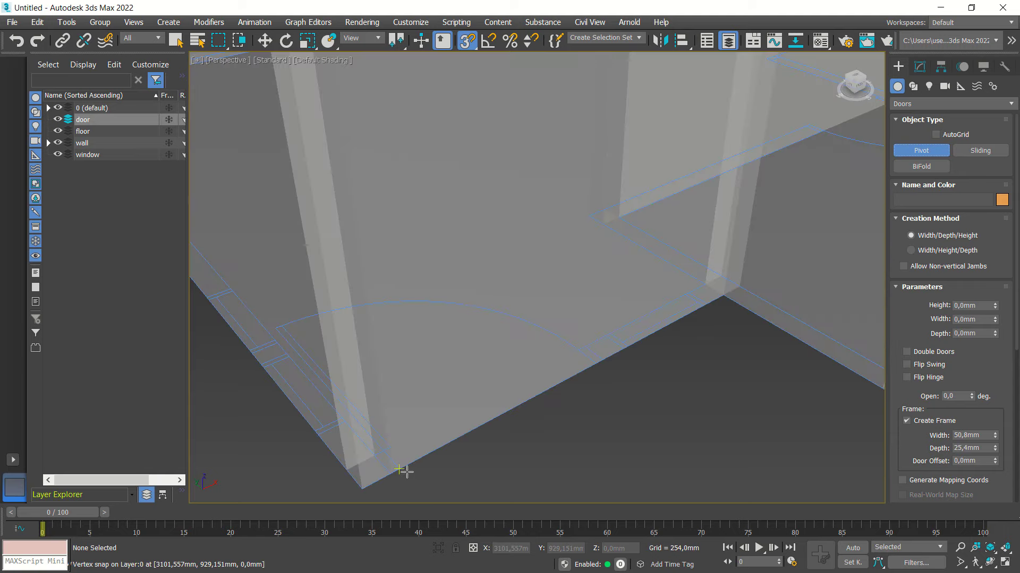
pyautogui.moveTo(403, 471); pyautogui.dragTo(473, 380, button='middle')
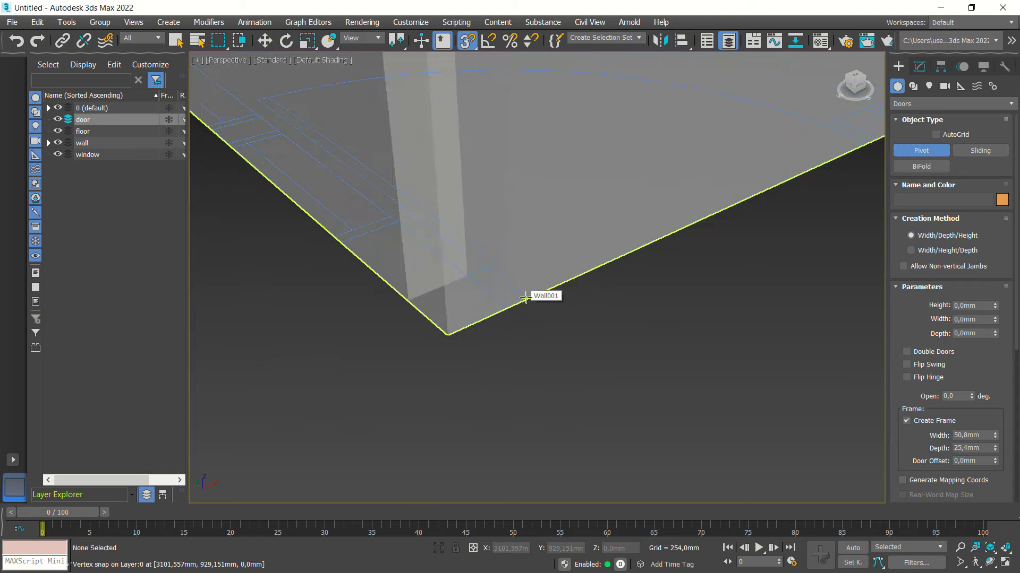
pyautogui.moveTo(525, 298); pyautogui.dragTo(391, 443, button='middle')
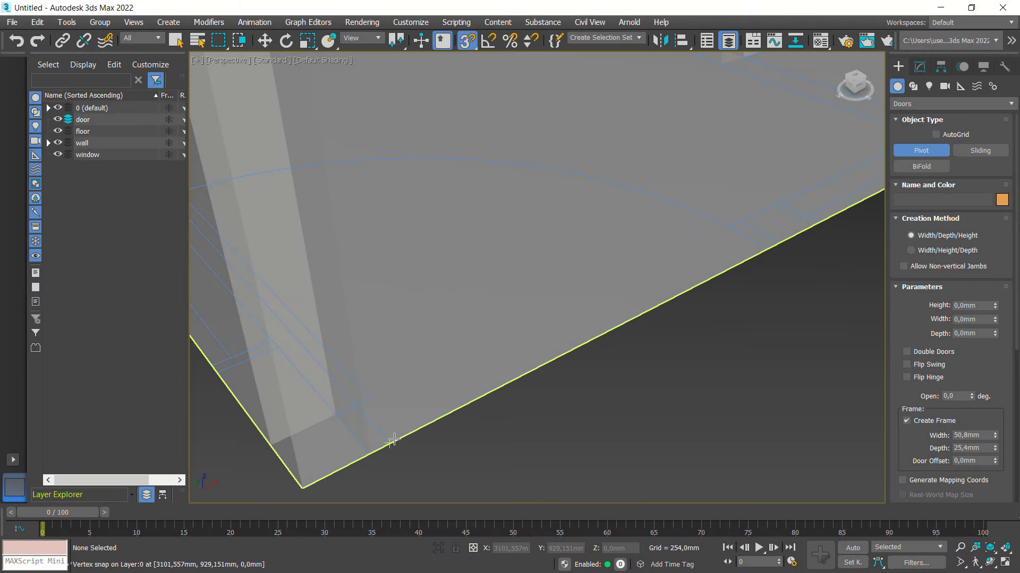
pyautogui.moveTo(391, 443); pyautogui.dragTo(767, 248)
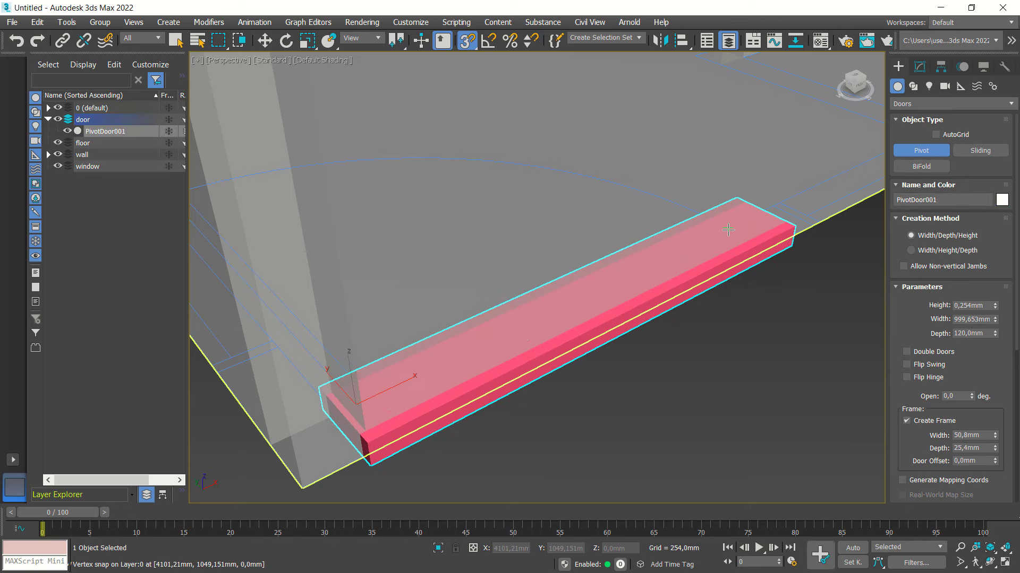
# - Finish placing the pivot door and set its height to 1800 mm
pyautogui.click(728, 229)
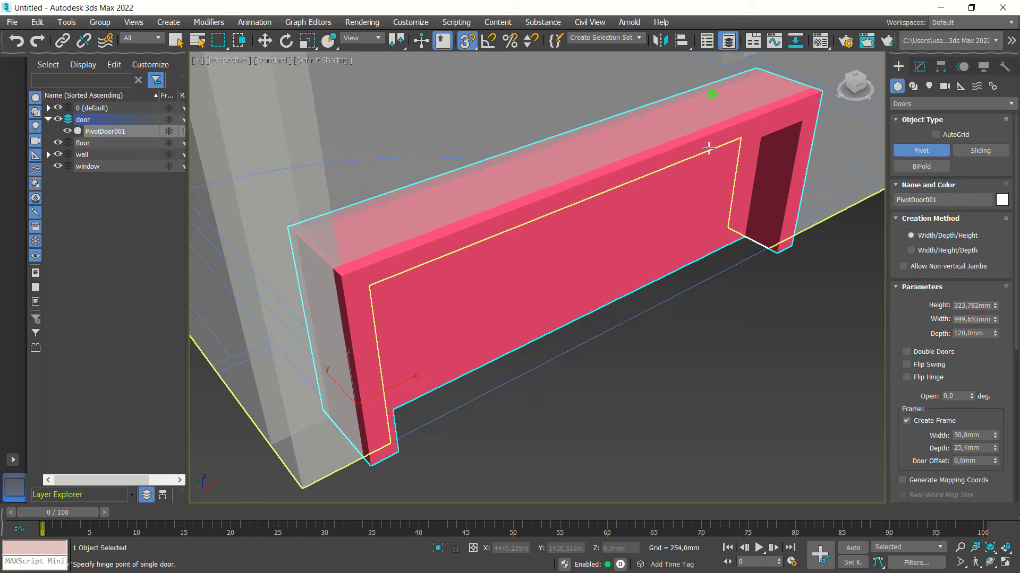
pyautogui.click(768, 328)
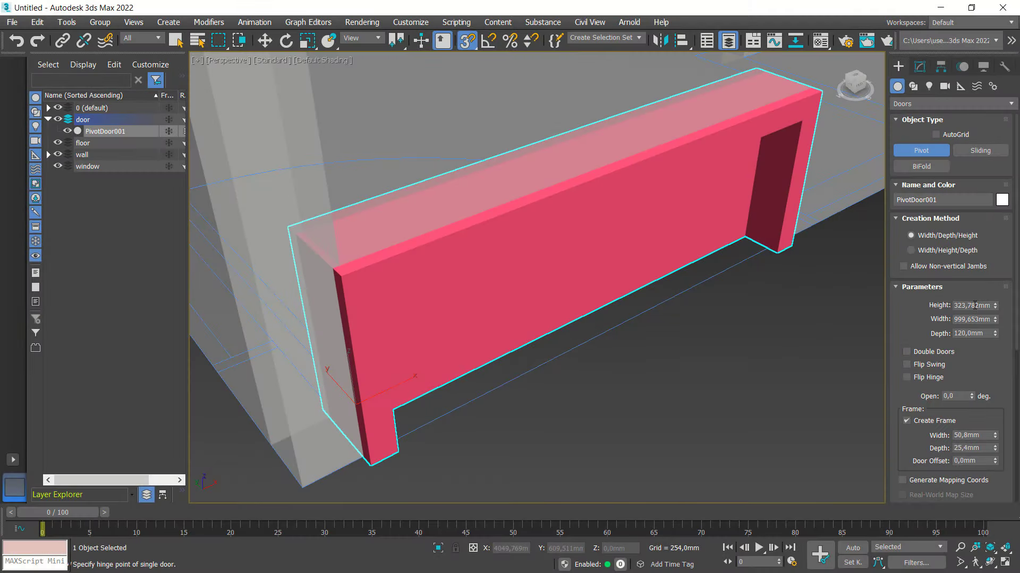
pyautogui.doubleClick(973, 305)
pyautogui.write('1800')
pyautogui.press('Return')
# - Set the door width to exactly 1000 mm
pyautogui.doubleClick(977, 319)
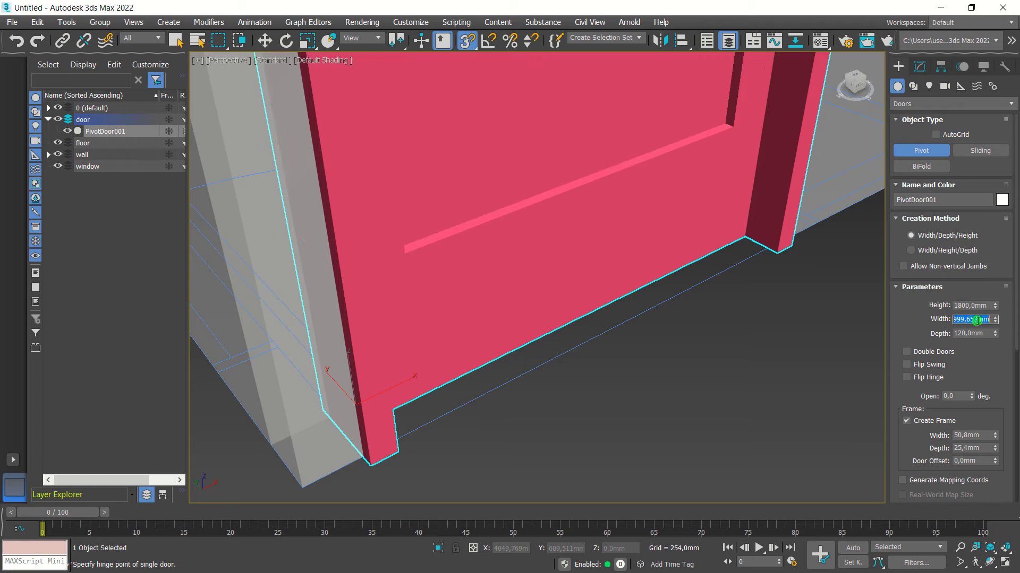
pyautogui.write('100')
pyautogui.click(978, 305)
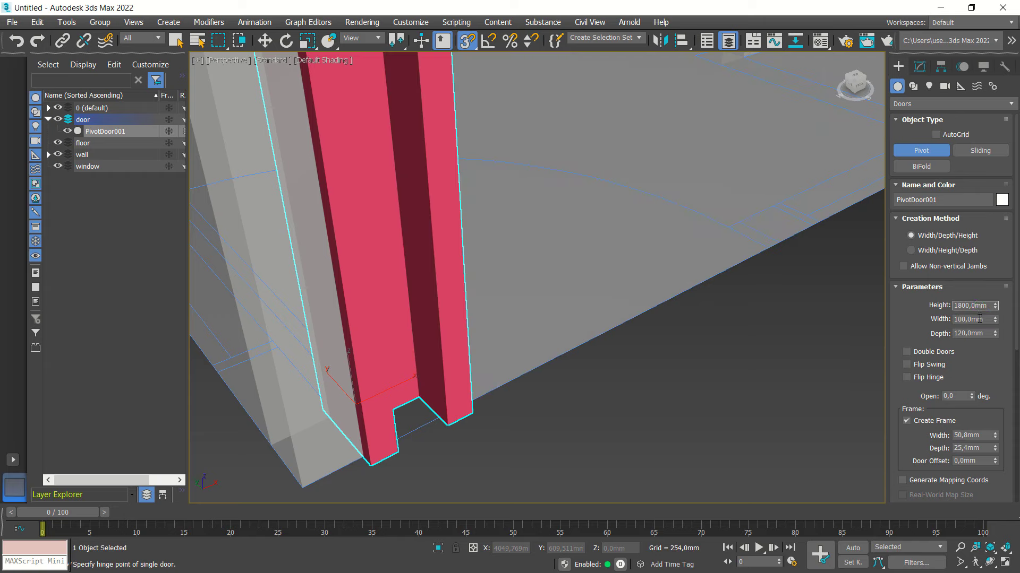
pyautogui.doubleClick(979, 319)
pyautogui.write('10')
pyautogui.click(984, 307)
pyautogui.scroll(-5, 736, 327)
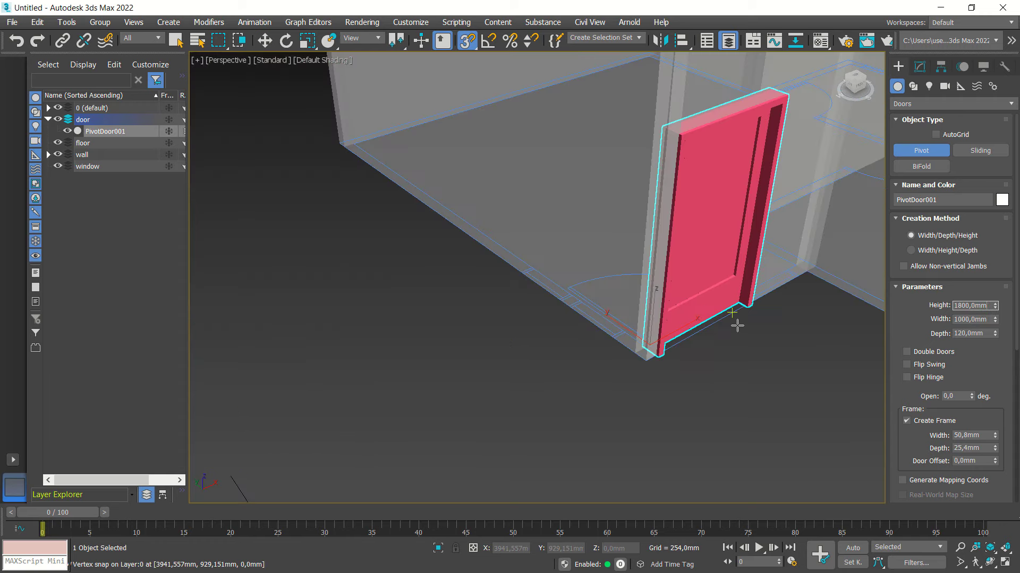
pyautogui.scroll(-2, 735, 324)
pyautogui.scroll(2, 780, 324)
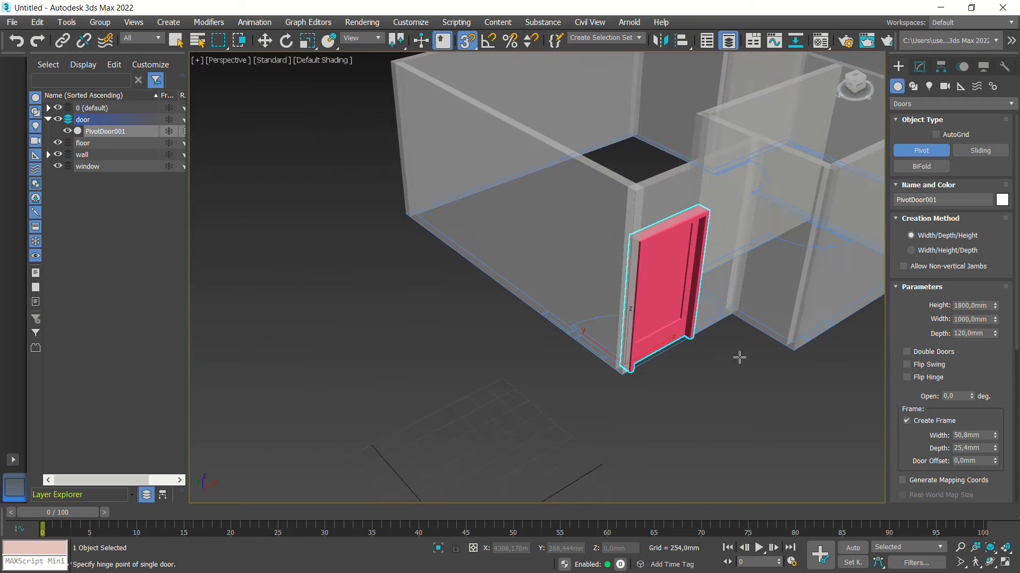
pyautogui.moveTo(739, 357)
pyautogui.keyDown('alt'); pyautogui.mouseDown(button='middle')
pyautogui.moveTo(705, 341)
pyautogui.moveTo(710, 348)
pyautogui.mouseUp(button='middle'); pyautogui.keyUp('alt')
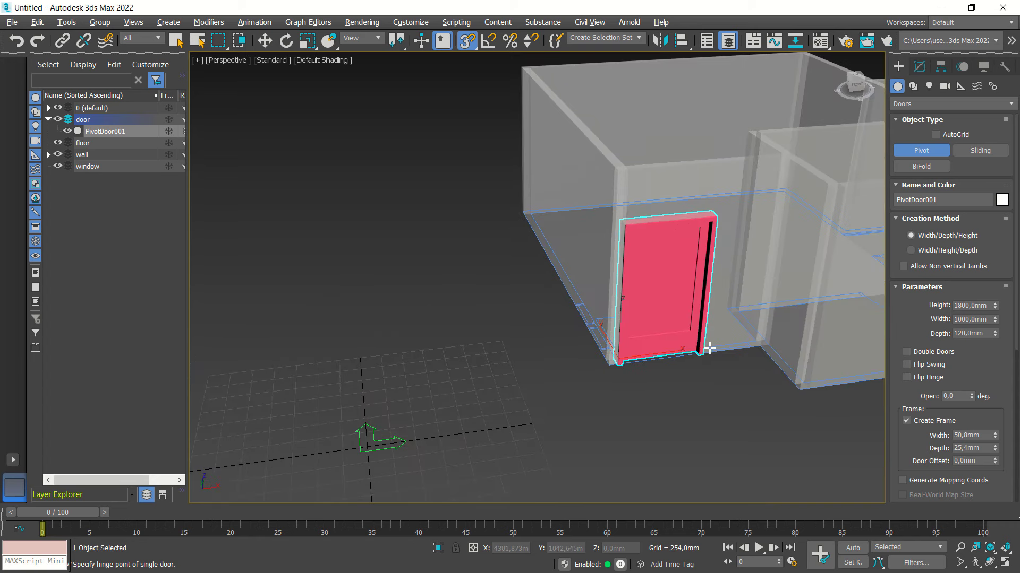
# - Make PivotDoor001 a double door opened 45° with 2×2 panels per leaf
pyautogui.click(907, 353)
pyautogui.doubleClick(946, 397)
pyautogui.write('45')
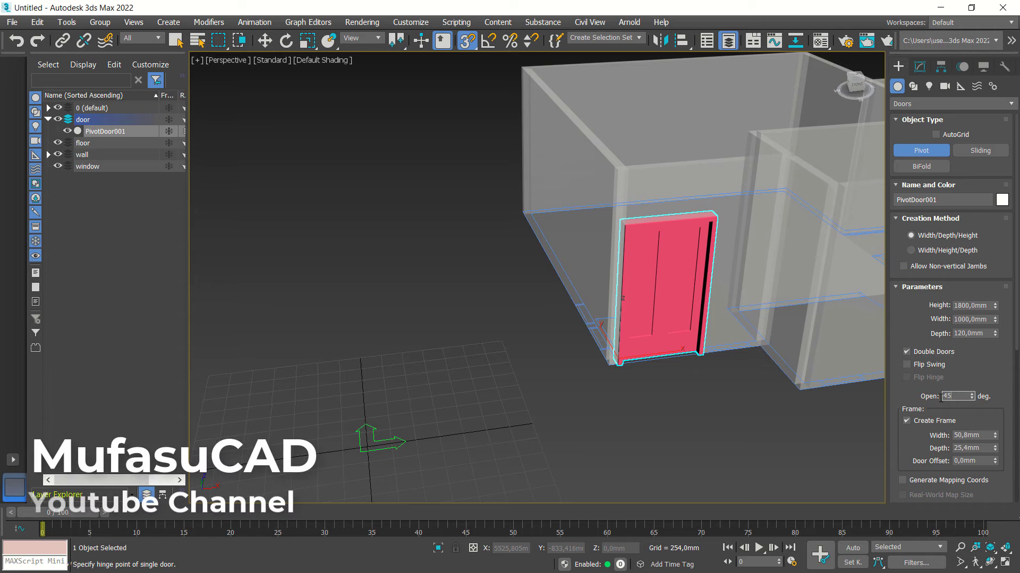
pyautogui.press('Return')
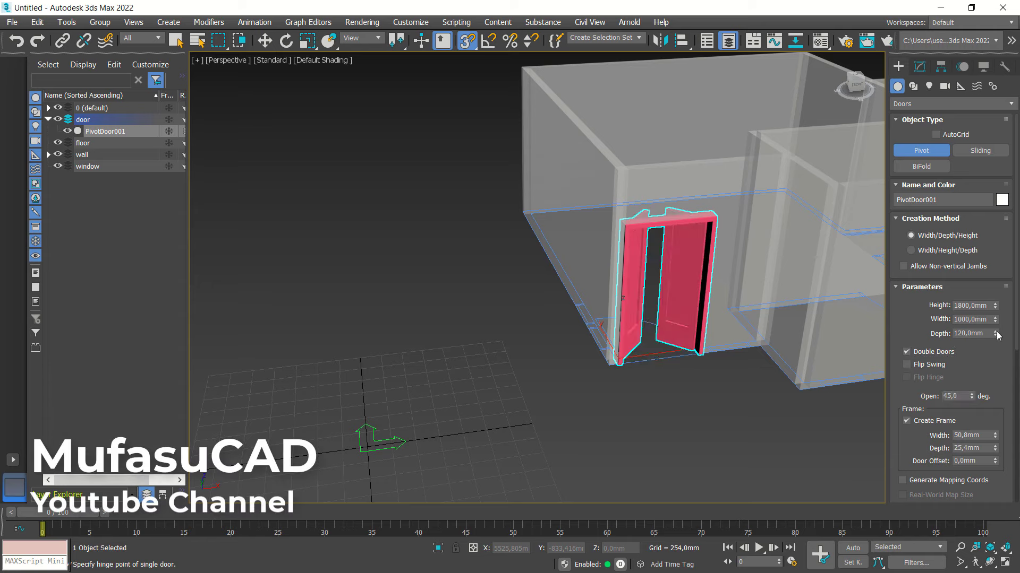
pyautogui.scroll(-2, 1017, 342)
pyautogui.scroll(-5, 1017, 343)
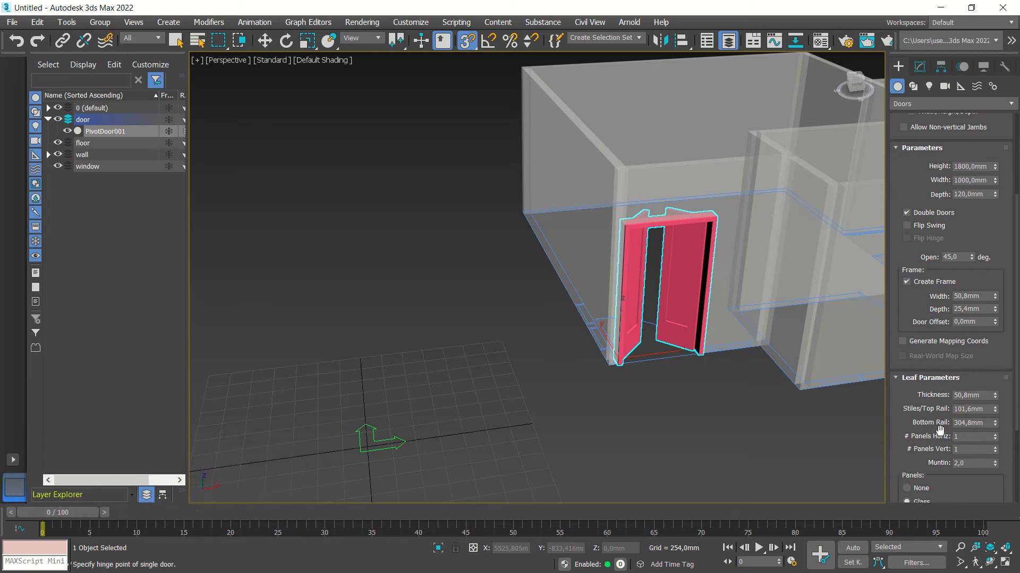
pyautogui.click(996, 435)
pyautogui.moveTo(767, 414)
pyautogui.keyDown('alt'); pyautogui.mouseDown(button='middle')
pyautogui.moveTo(704, 381)
pyautogui.moveTo(734, 382)
pyautogui.moveTo(733, 396)
pyautogui.moveTo(700, 414)
pyautogui.moveTo(666, 383)
pyautogui.moveTo(634, 391)
pyautogui.mouseUp(button='middle'); pyautogui.keyUp('alt')
# - Exit door creation and deselect the finished front door
pyautogui.rightClick(688, 410)
pyautogui.click(687, 396)
pyautogui.scroll(3, 604, 405)
pyautogui.scroll(5, 603, 405)
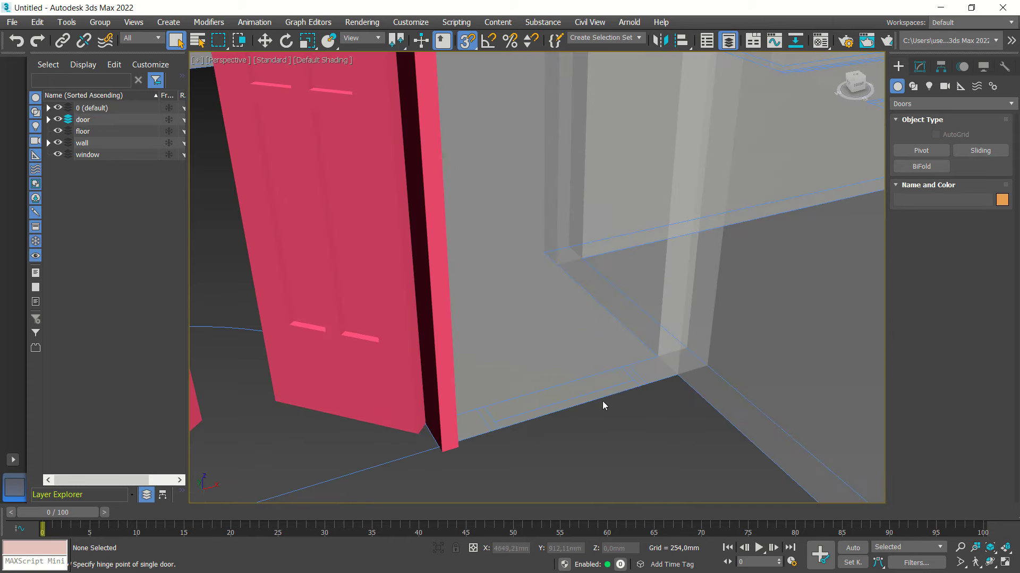
pyautogui.moveTo(556, 408); pyautogui.dragTo(587, 369, button='middle')
# - Look down on the rooms toward the inner wall and reselect the Pivot door type
pyautogui.scroll(2, 588, 369)
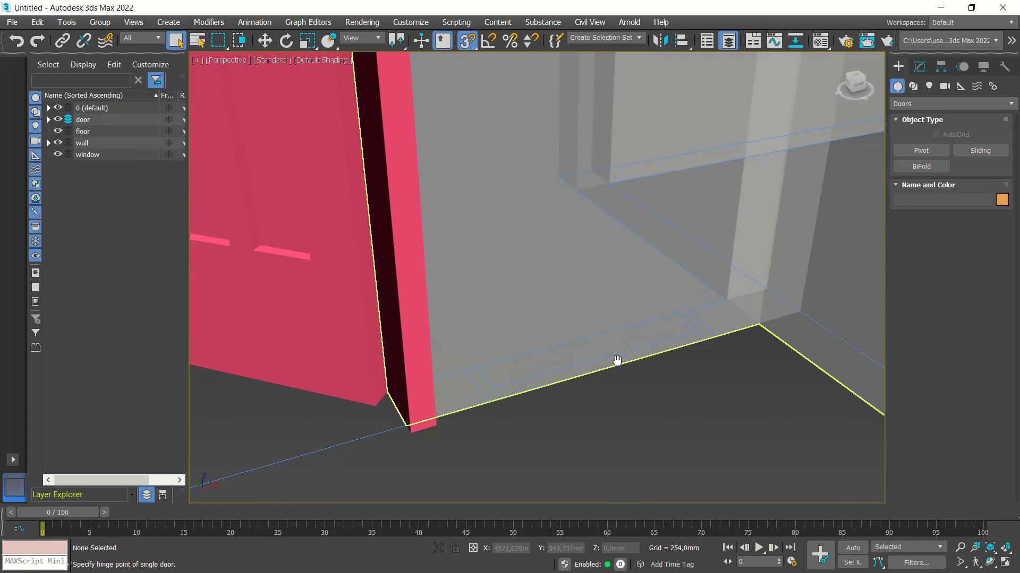
pyautogui.scroll(-5, 637, 353)
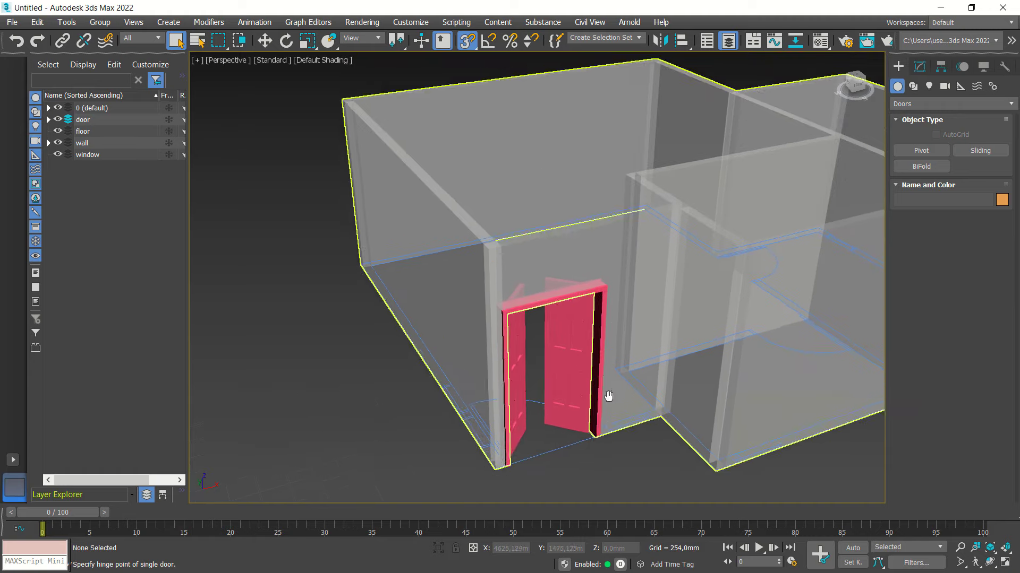
pyautogui.moveTo(608, 401)
pyautogui.keyDown('alt'); pyautogui.mouseDown(button='middle')
pyautogui.moveTo(487, 348)
pyautogui.moveTo(610, 191)
pyautogui.mouseUp(button='middle'); pyautogui.keyUp('alt')
pyautogui.scroll(3, 487, 349)
pyautogui.scroll(3, 473, 337)
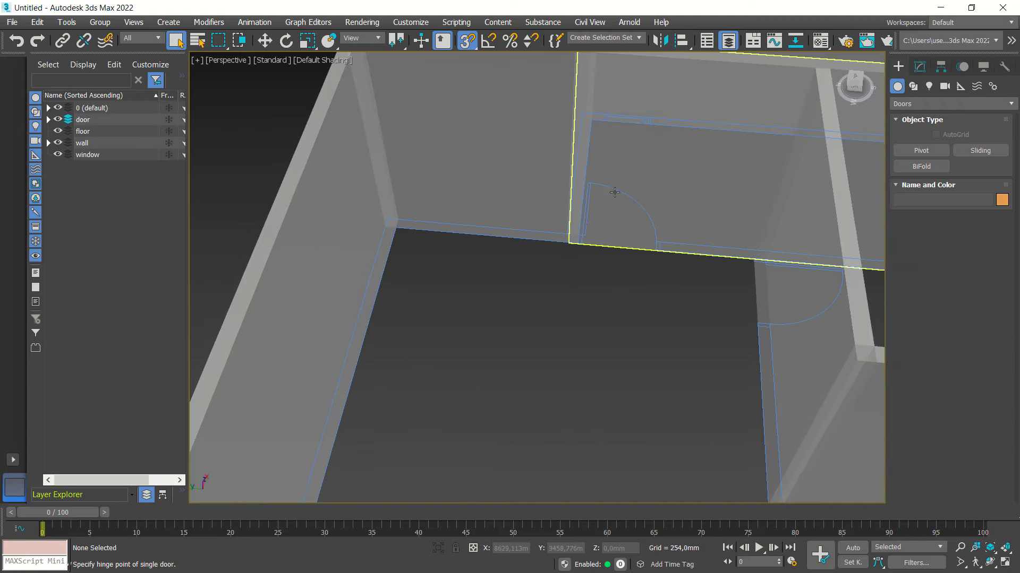
pyautogui.scroll(2, 630, 234)
pyautogui.scroll(2, 630, 234)
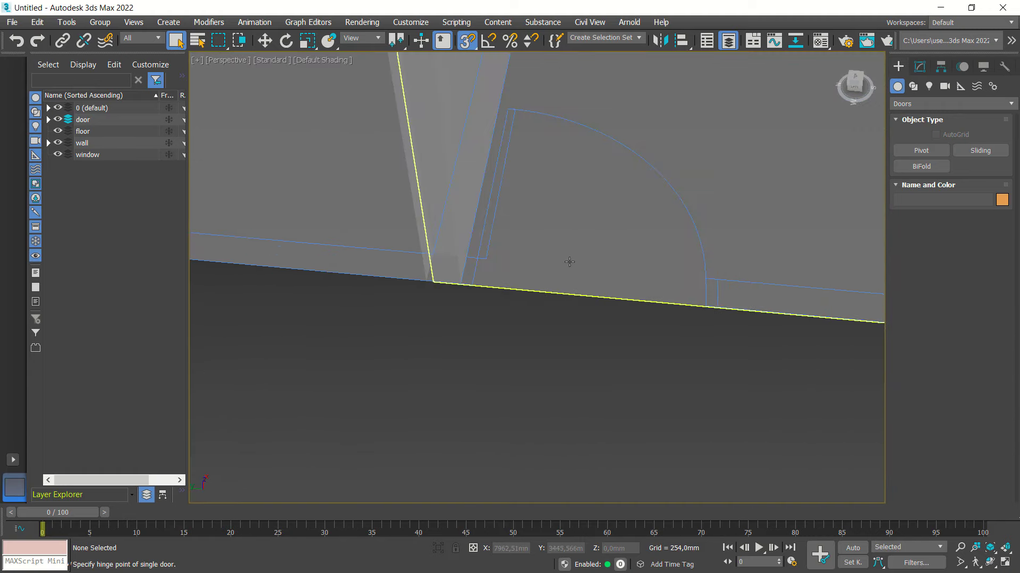
pyautogui.scroll(1, 569, 261)
pyautogui.click(921, 150)
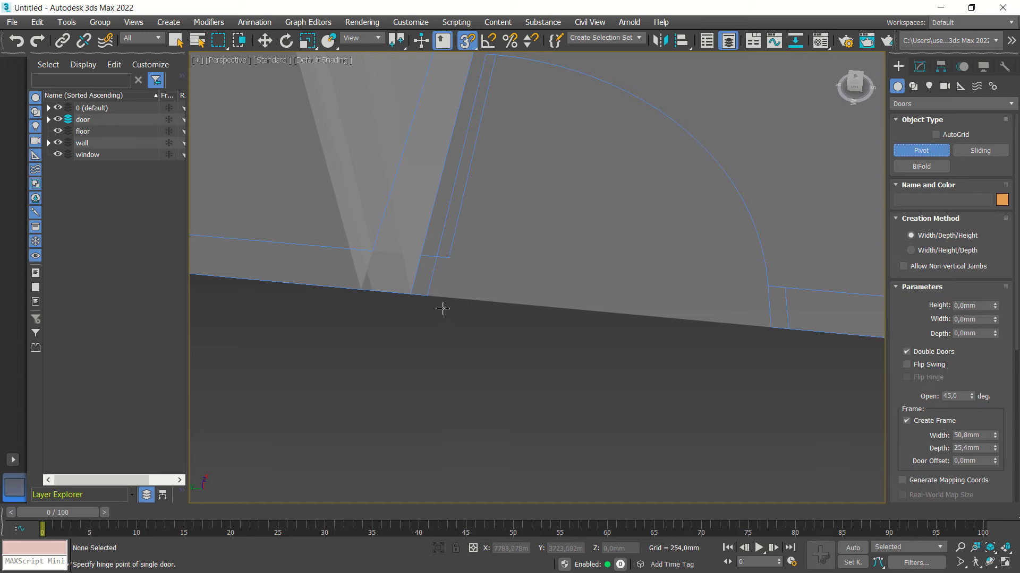
# - Drag out a second pivot door across the inner wall doorway
pyautogui.moveTo(414, 295); pyautogui.dragTo(770, 325)
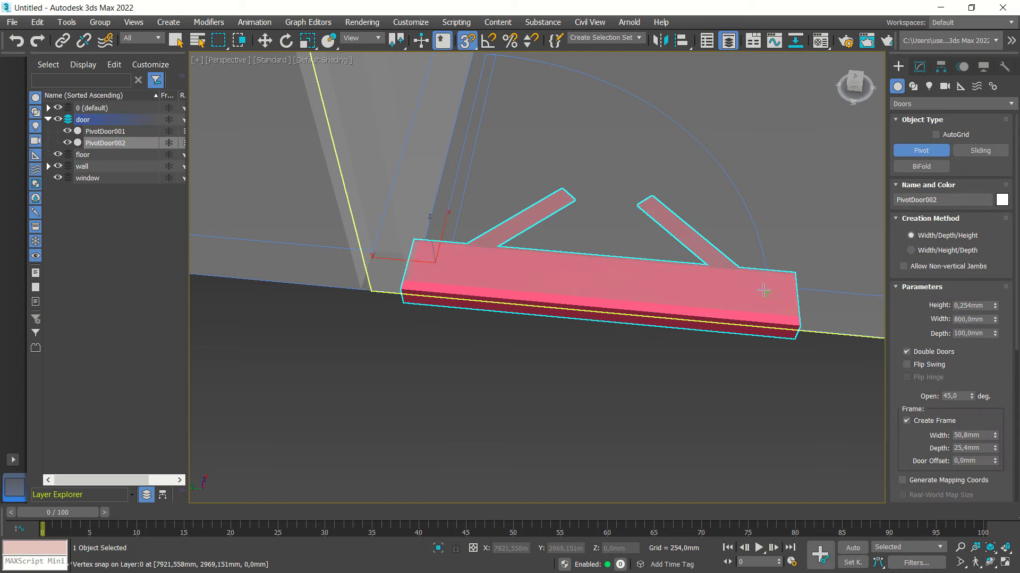
pyautogui.click(765, 281)
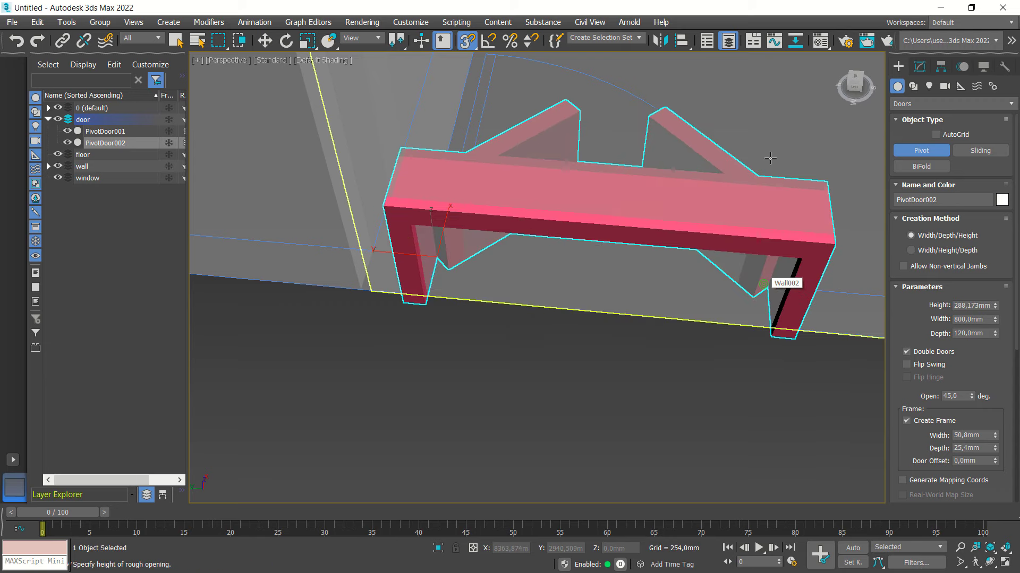
pyautogui.click(771, 140)
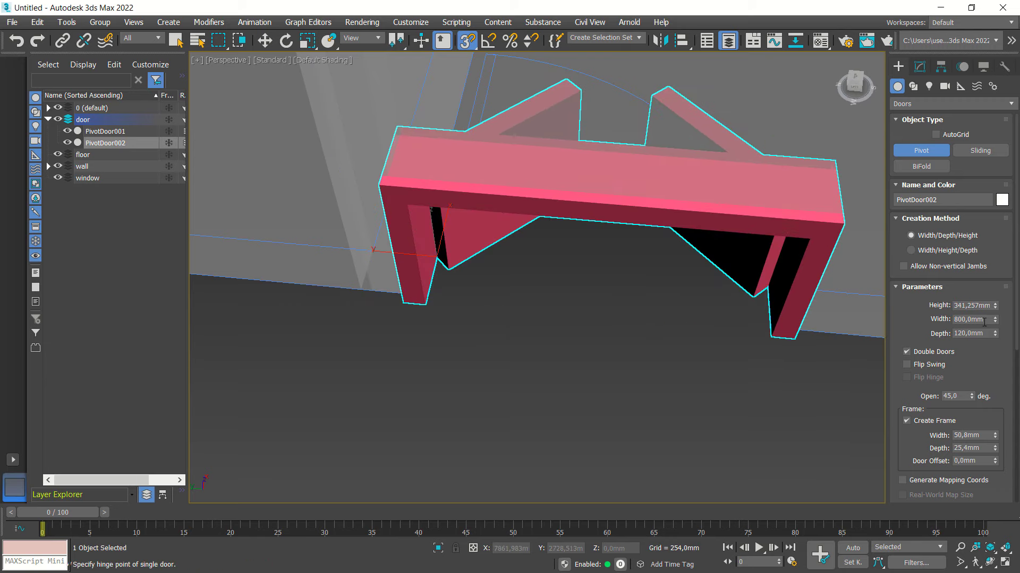
# - Set the second door's height to 2100 mm
pyautogui.click(977, 307)
pyautogui.write('1800')
pyautogui.click(982, 319)
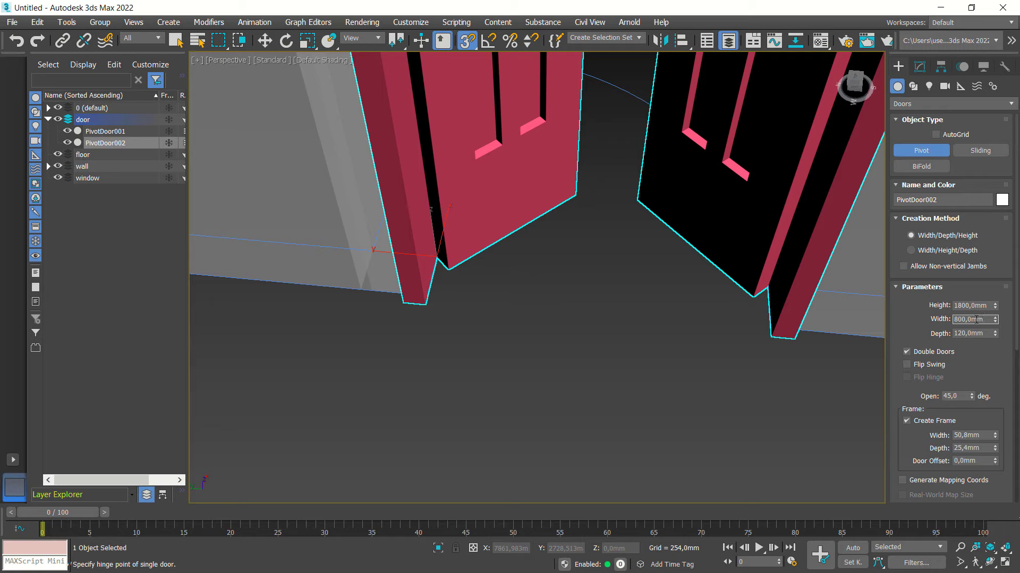
pyautogui.click(970, 306)
pyautogui.write('2100')
pyautogui.click(966, 321)
# - Make the second door a single door by turning off Double Doors
pyautogui.click(907, 352)
pyautogui.scroll(-2, 584, 276)
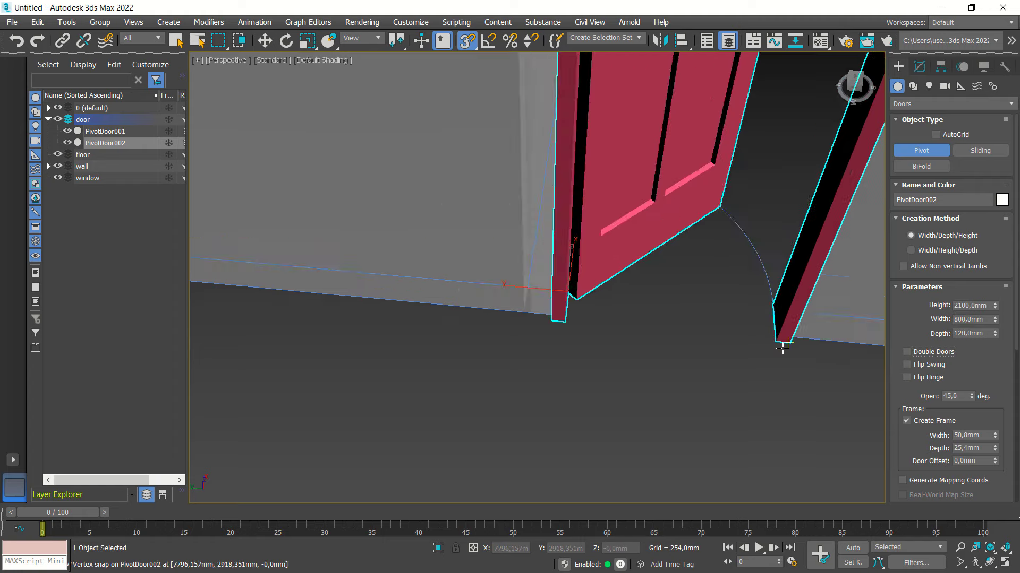
pyautogui.scroll(-3, 590, 287)
pyautogui.scroll(-3, 592, 291)
pyautogui.scroll(-2, 621, 312)
# - Exit door creation and select the front door PivotDoor001
pyautogui.rightClick(621, 311)
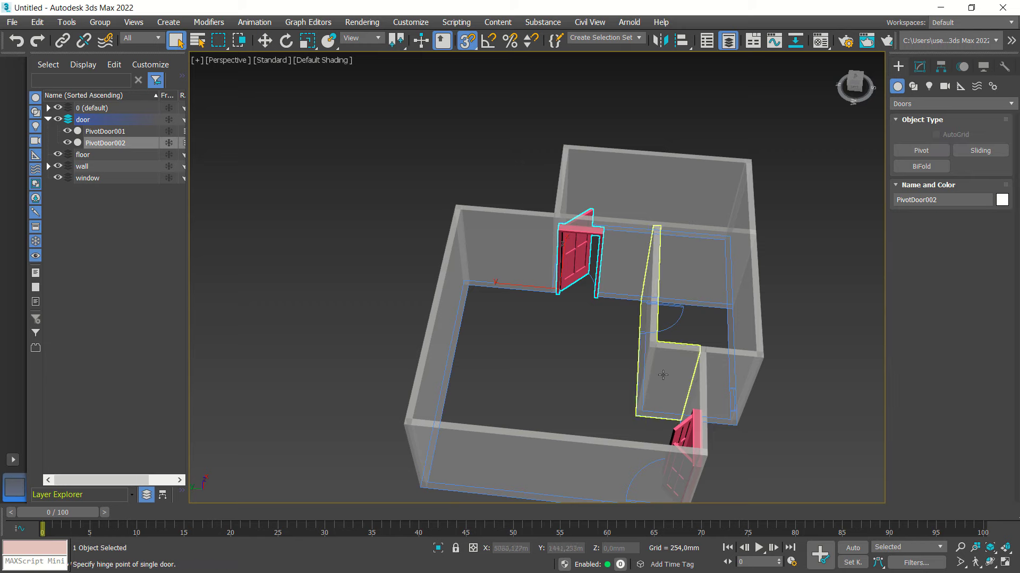
pyautogui.keyDown('alt'); pyautogui.moveTo(715, 394); pyautogui.dragTo(647, 376, button='middle'); pyautogui.keyUp('alt')
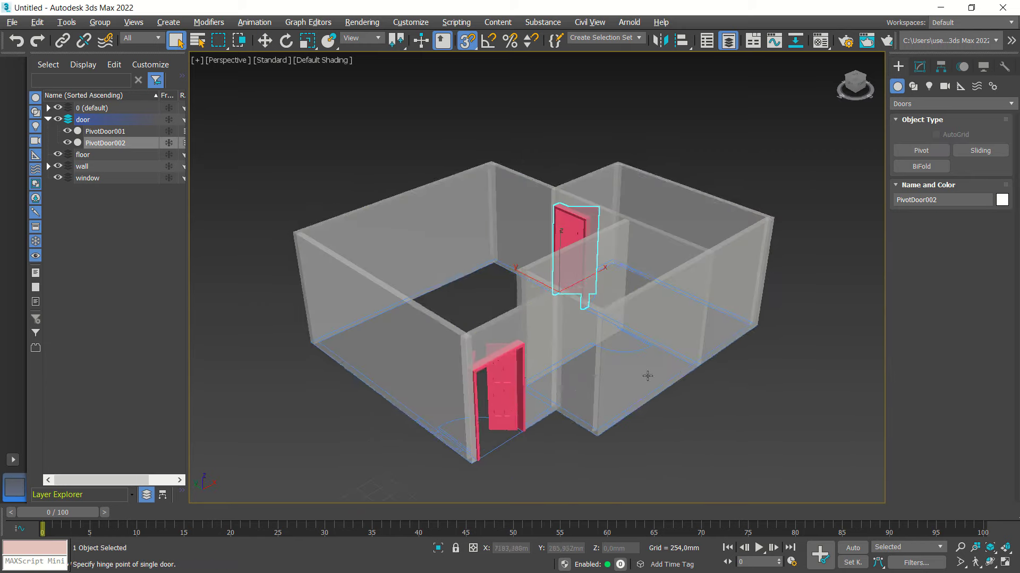
pyautogui.click(503, 388)
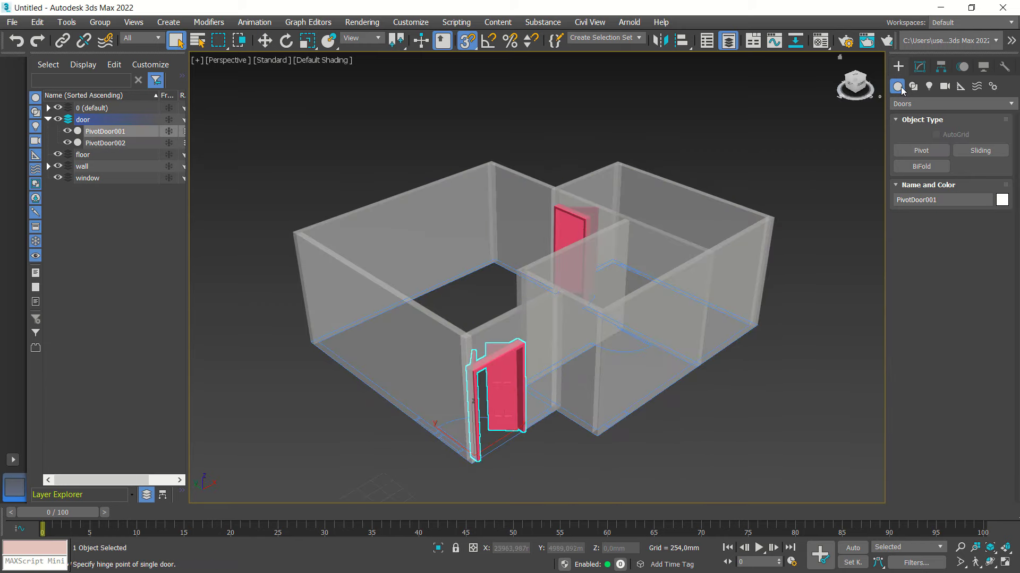
pyautogui.click(920, 68)
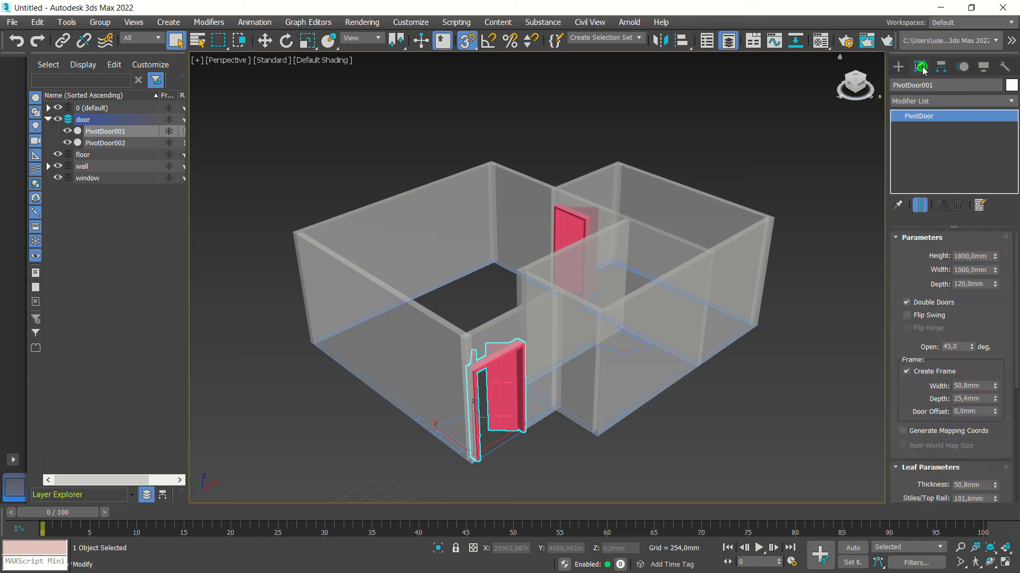
# - Change PivotDoor001's height from 1800 to 2100 mm, then deselect it
pyautogui.click(974, 257)
pyautogui.write('2100')
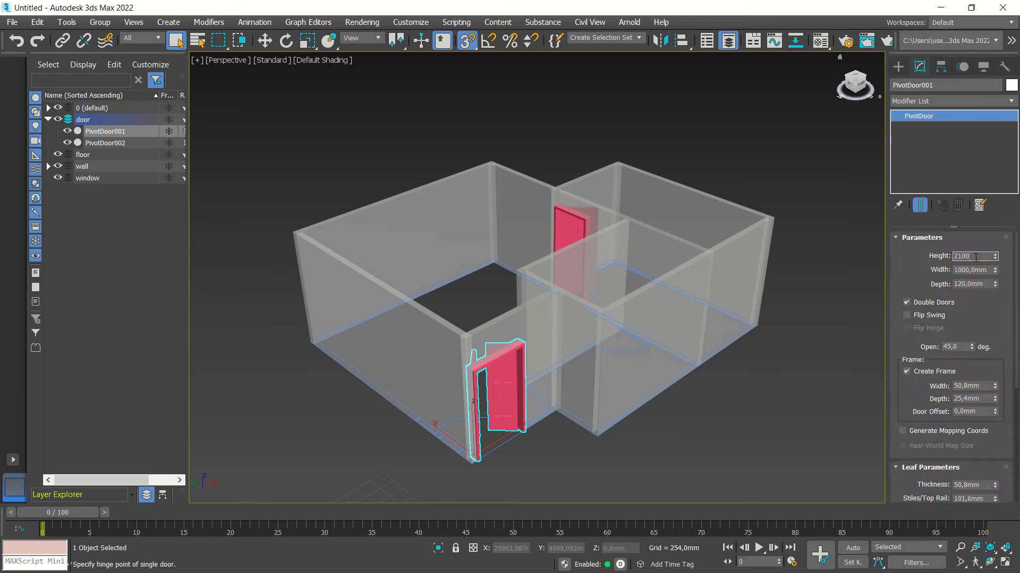
pyautogui.press('Return')
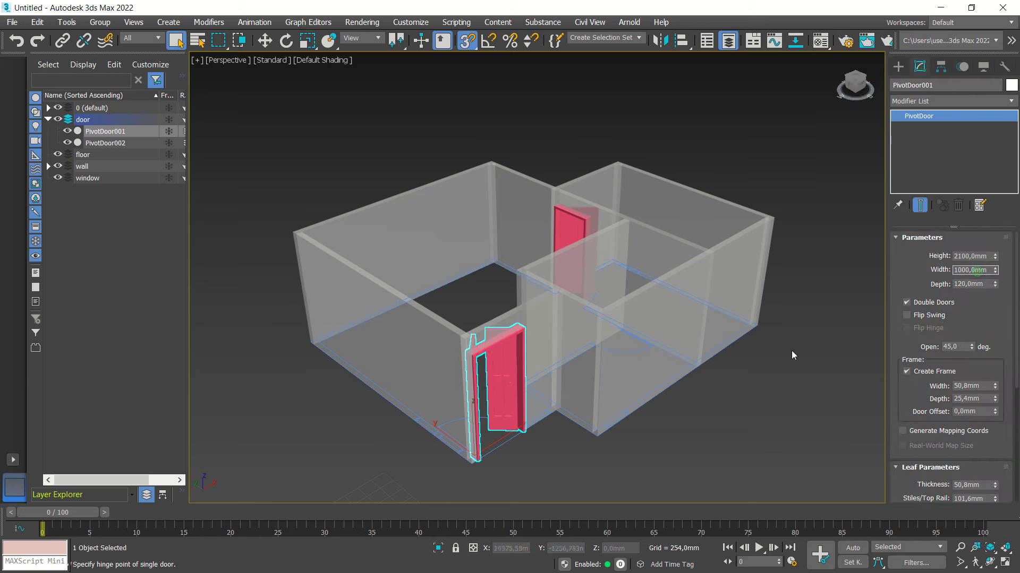
pyautogui.click(704, 400)
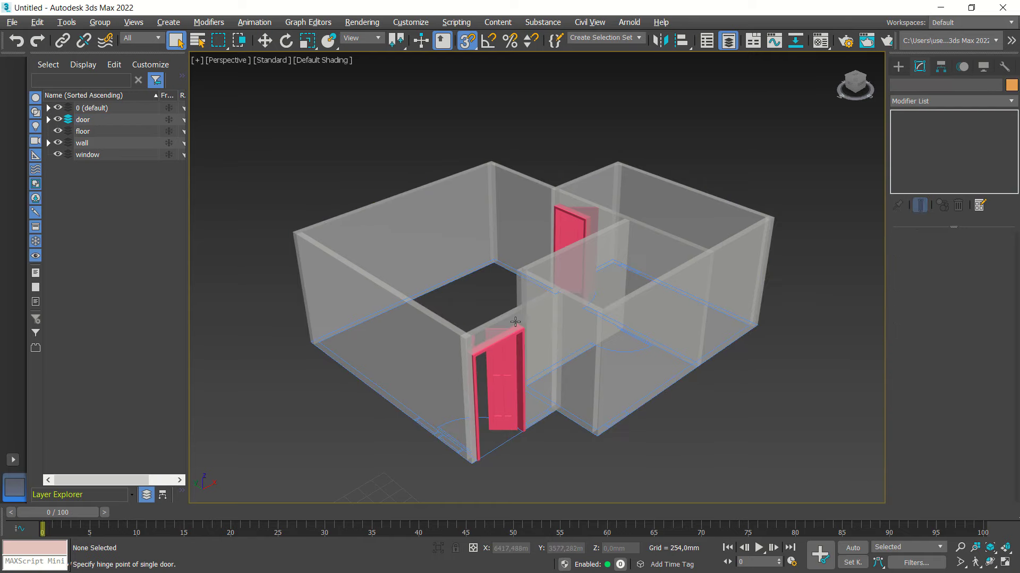
pyautogui.moveTo(691, 401)
pyautogui.keyDown('alt'); pyautogui.mouseDown(button='middle')
pyautogui.moveTo(616, 334)
pyautogui.moveTo(614, 279)
pyautogui.moveTo(598, 321)
pyautogui.moveTo(569, 314)
pyautogui.mouseUp(button='middle'); pyautogui.keyUp('alt')
pyautogui.scroll(5, 569, 314)
pyautogui.scroll(3, 569, 314)
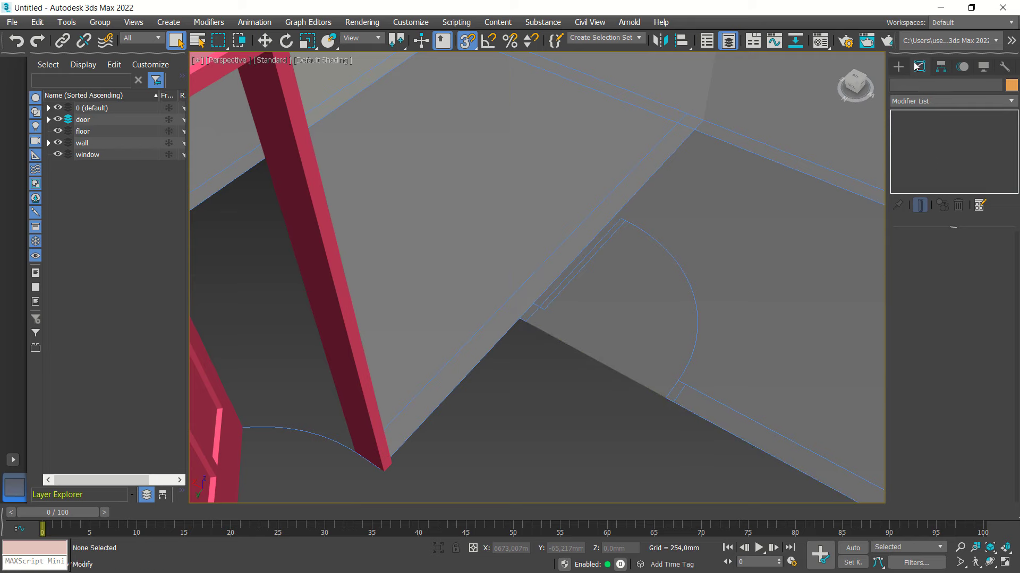
# - Create a third pivot door from the inner wall corner, 800 mm wide
pyautogui.click(898, 66)
pyautogui.click(922, 153)
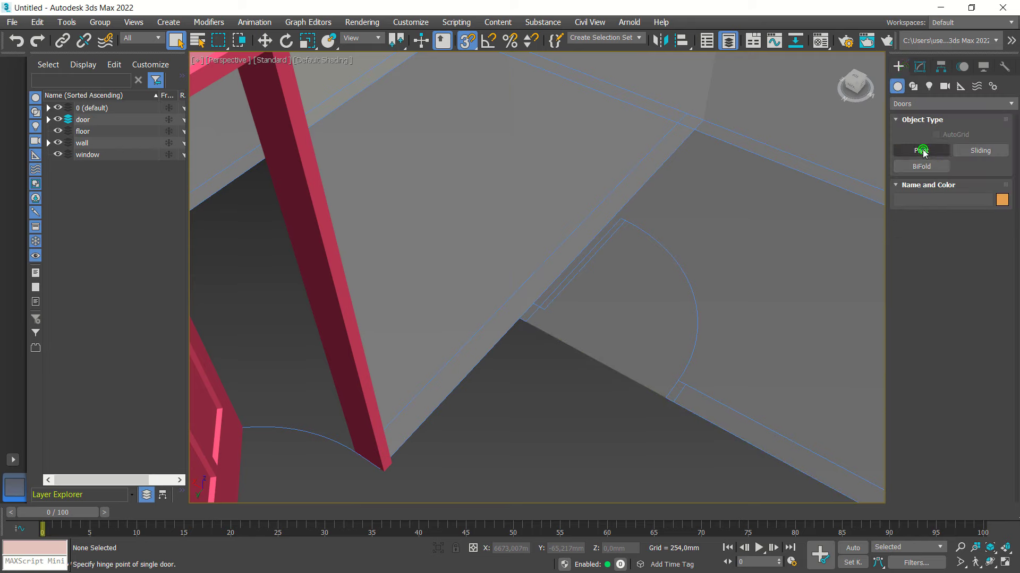
pyautogui.moveTo(528, 326); pyautogui.dragTo(663, 400)
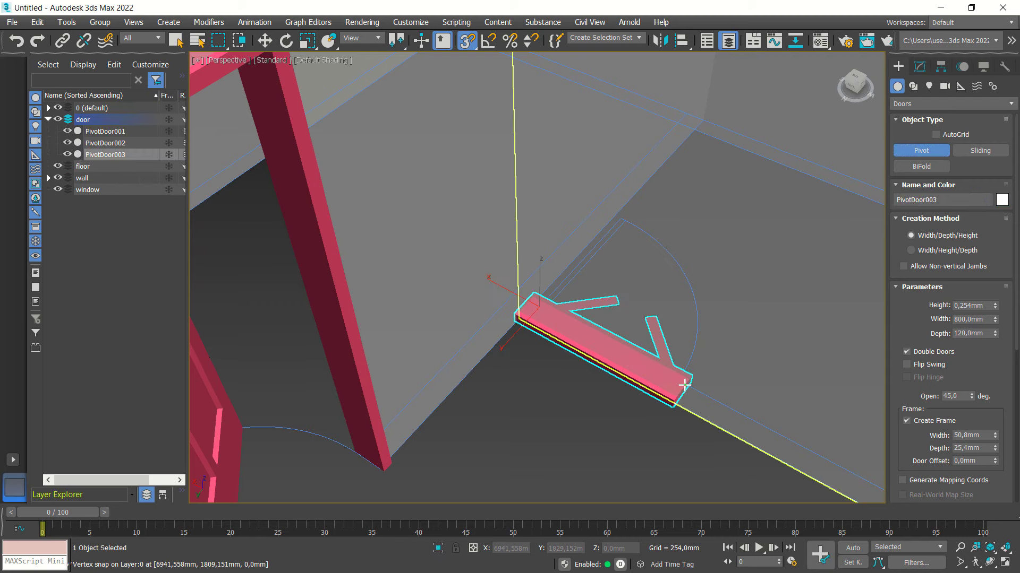
pyautogui.click(684, 385)
pyautogui.click(690, 223)
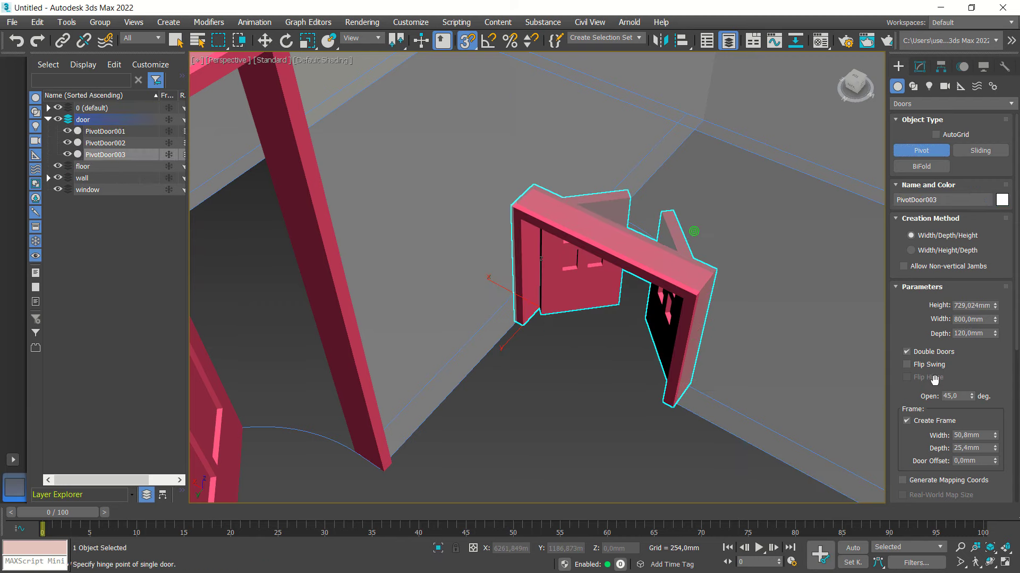
# - Make the third door single-leaf with a 2100 mm height
pyautogui.click(906, 352)
pyautogui.doubleClick(976, 305)
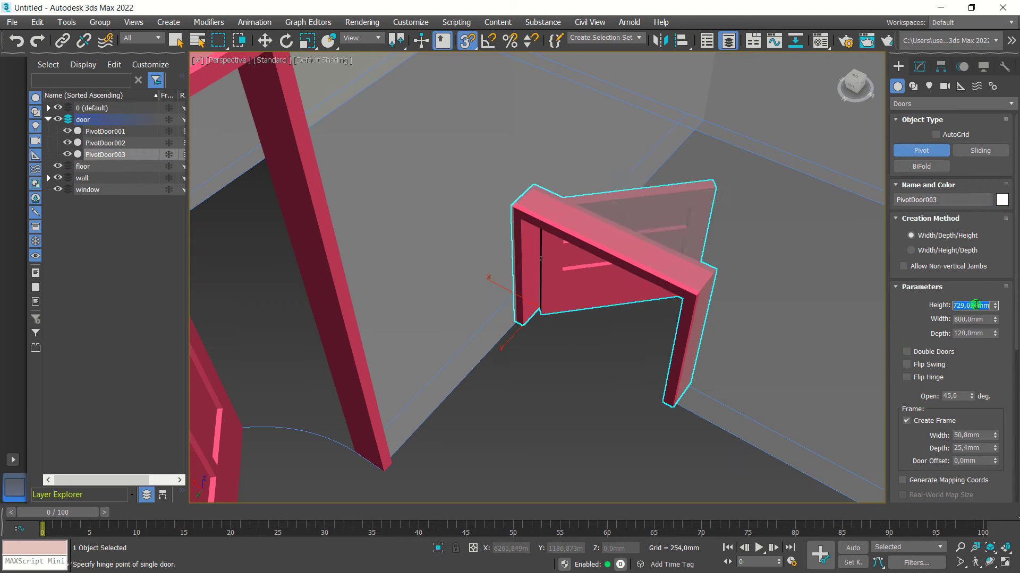
pyautogui.write('2100')
pyautogui.click(977, 334)
pyautogui.scroll(-2, 715, 357)
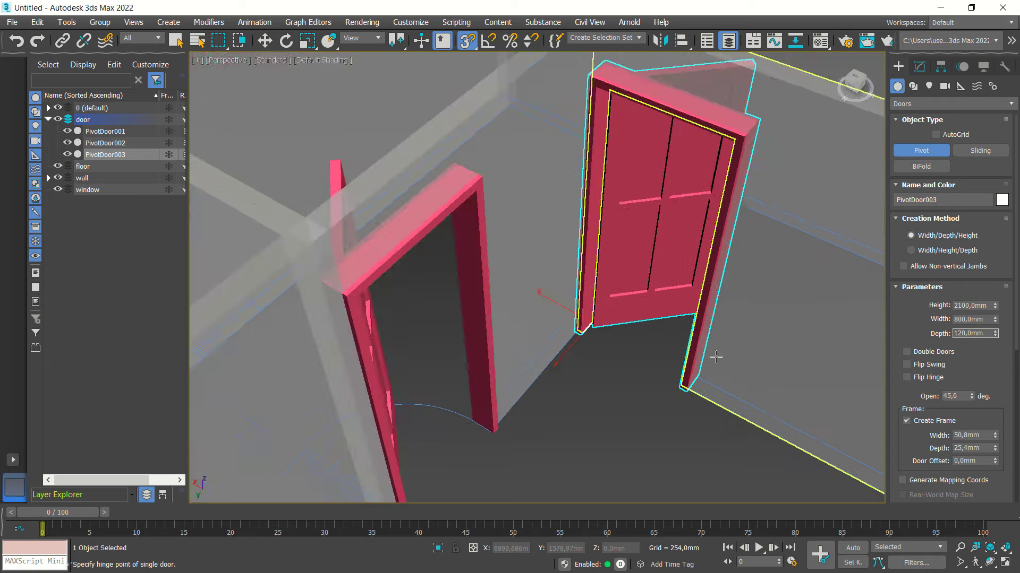
pyautogui.scroll(-5, 716, 357)
# - Review the room with its doors, then exit door creation and deselect PivotDoor003
pyautogui.moveTo(728, 358)
pyautogui.keyDown('alt'); pyautogui.mouseDown(button='middle')
pyautogui.moveTo(610, 266)
pyautogui.moveTo(571, 254)
pyautogui.mouseUp(button='middle'); pyautogui.keyUp('alt')
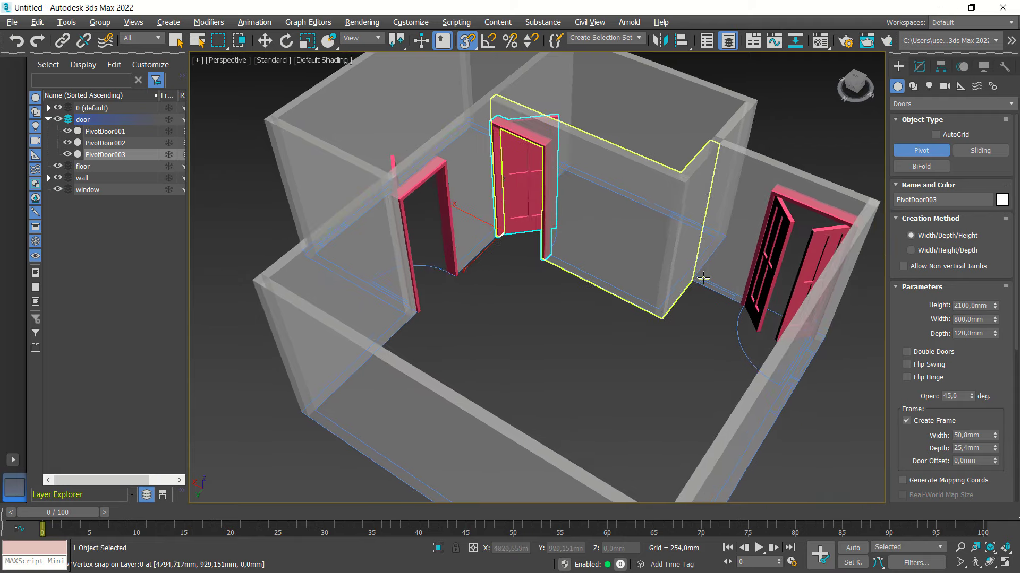
pyautogui.moveTo(702, 278)
pyautogui.keyDown('alt'); pyautogui.mouseDown(button='middle')
pyautogui.moveTo(595, 282)
pyautogui.moveTo(595, 264)
pyautogui.mouseUp(button='middle'); pyautogui.keyUp('alt')
pyautogui.scroll(-2, 672, 293)
pyautogui.scroll(-2, 683, 321)
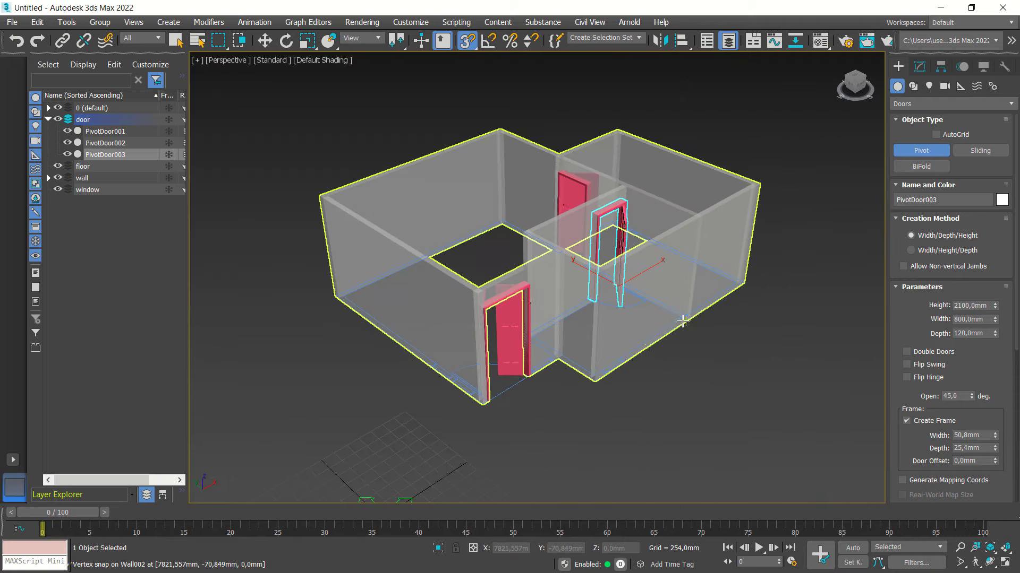
pyautogui.scroll(3, 664, 329)
pyautogui.scroll(3, 560, 341)
pyautogui.scroll(3, 587, 379)
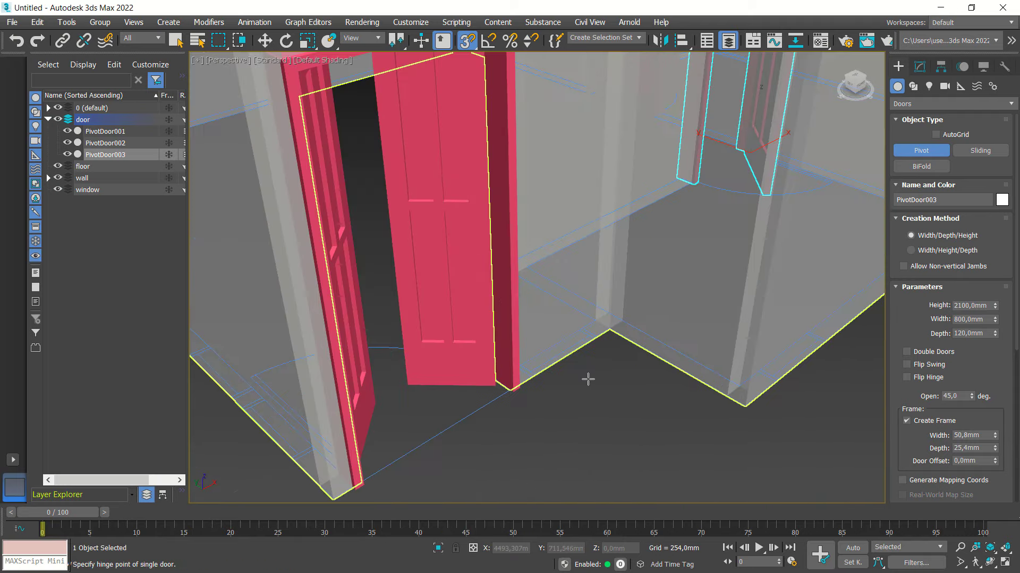
pyautogui.rightClick(588, 379)
pyautogui.click(588, 379)
pyautogui.moveTo(587, 379)
pyautogui.keyDown('alt'); pyautogui.mouseDown(button='middle')
pyautogui.moveTo(610, 382)
pyautogui.moveTo(589, 388)
pyautogui.moveTo(555, 373)
pyautogui.mouseUp(button='middle'); pyautogui.keyUp('alt')
# - Make the window layer current and switch the Create category from Doors to Windows
pyautogui.click(94, 155)
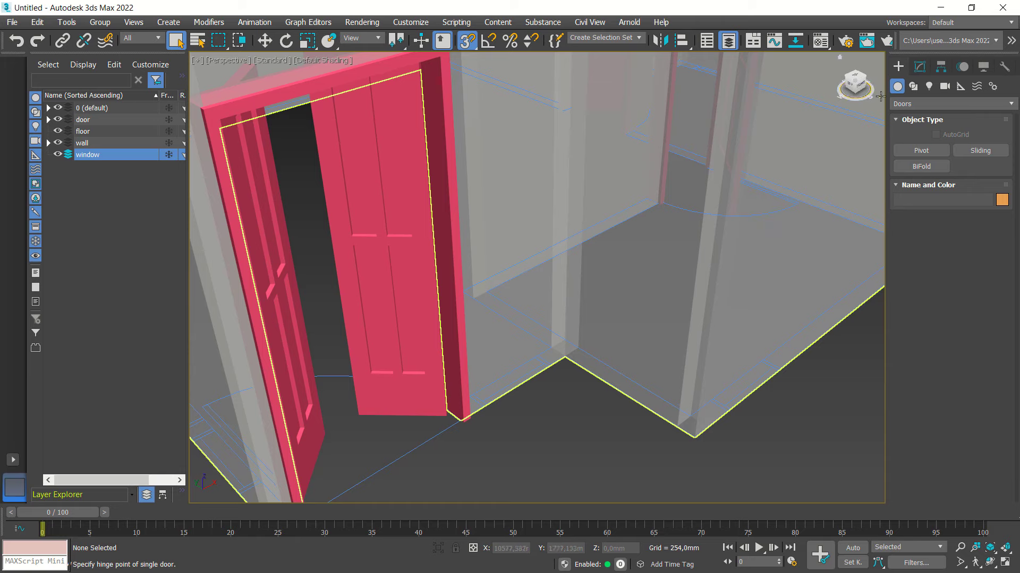
pyautogui.click(908, 104)
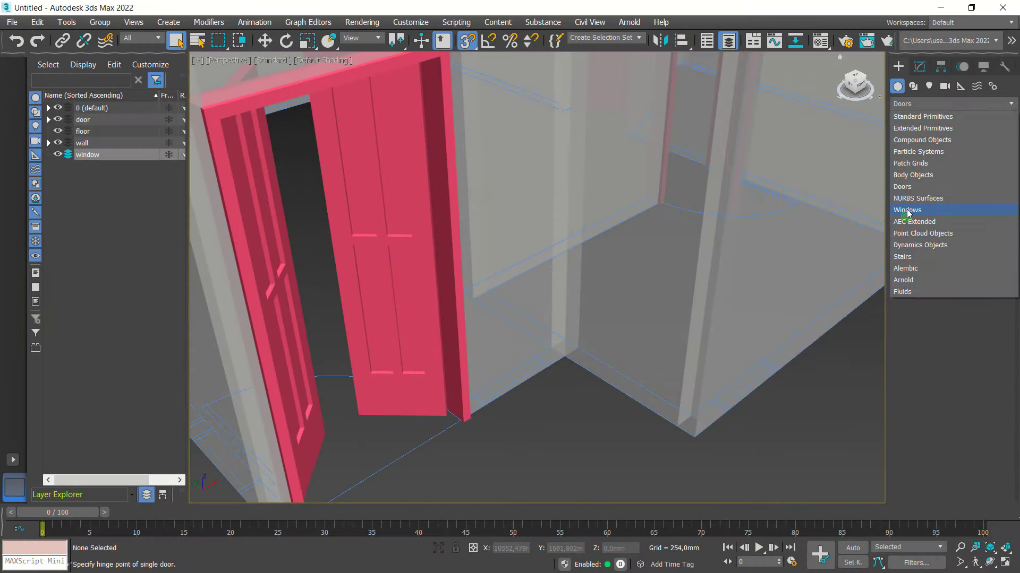
pyautogui.click(908, 210)
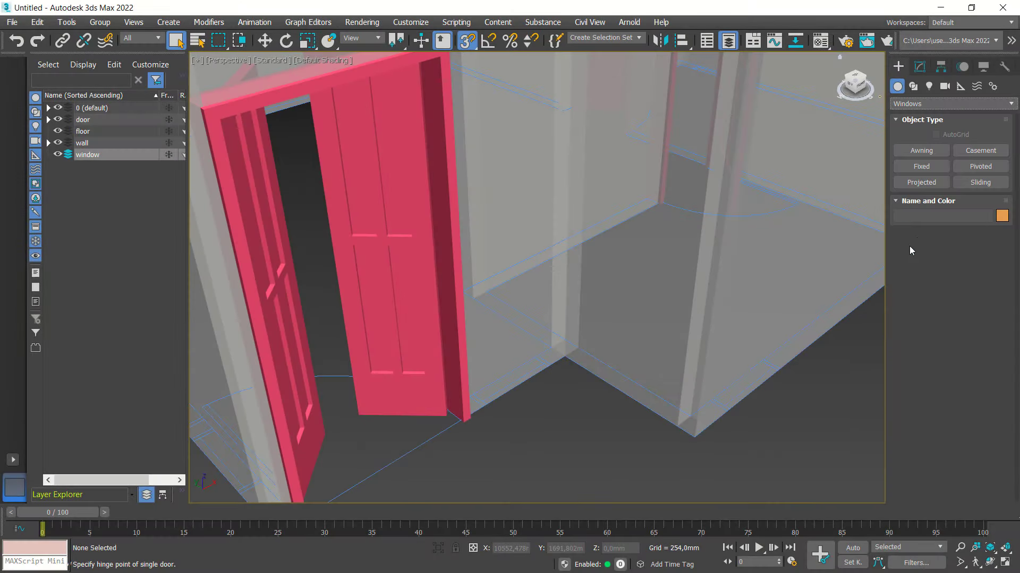
# - Draw a sliding window along the wall base beside the door
pyautogui.click(980, 182)
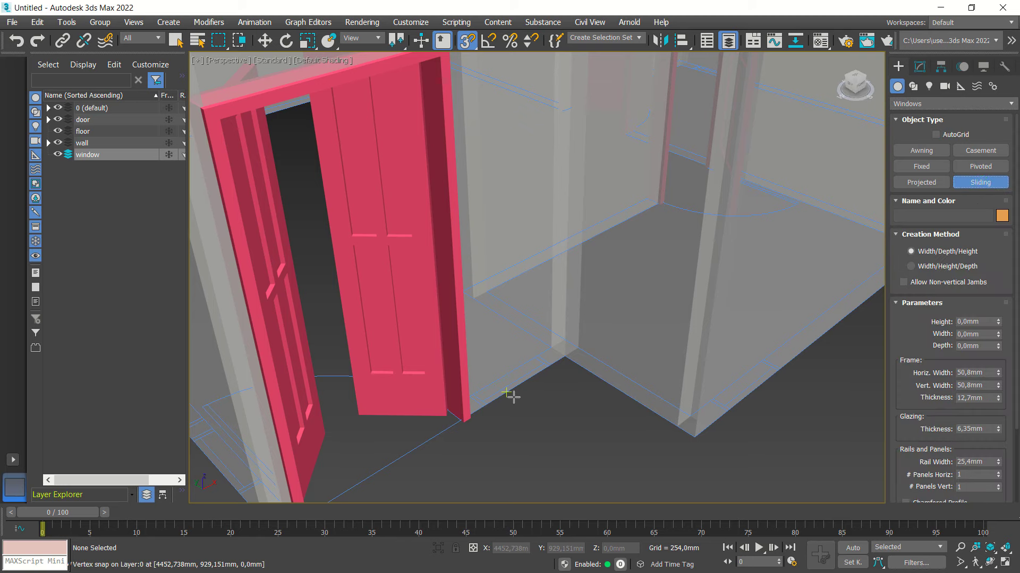
pyautogui.scroll(5, 492, 411)
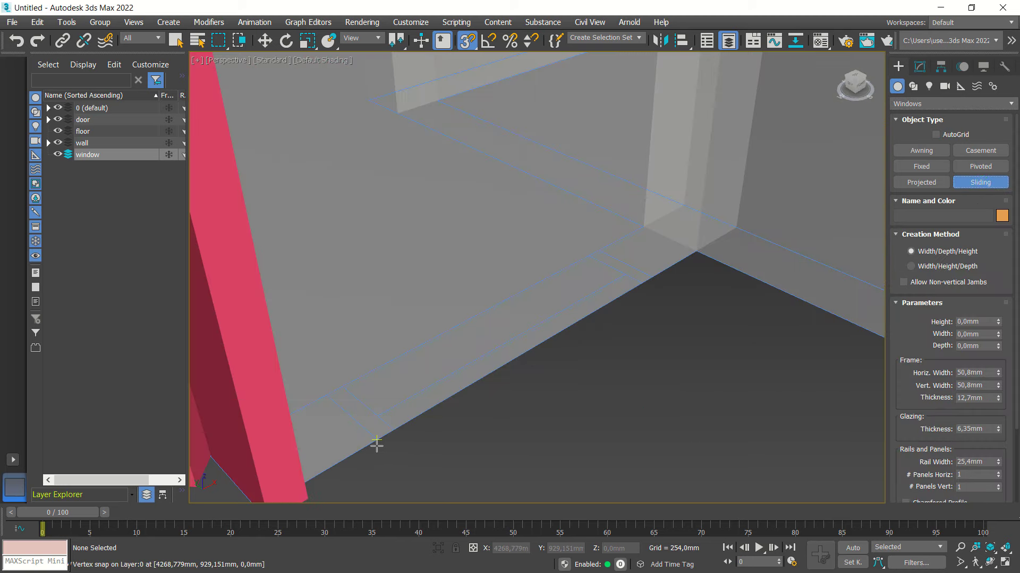
pyautogui.moveTo(376, 445); pyautogui.dragTo(651, 272)
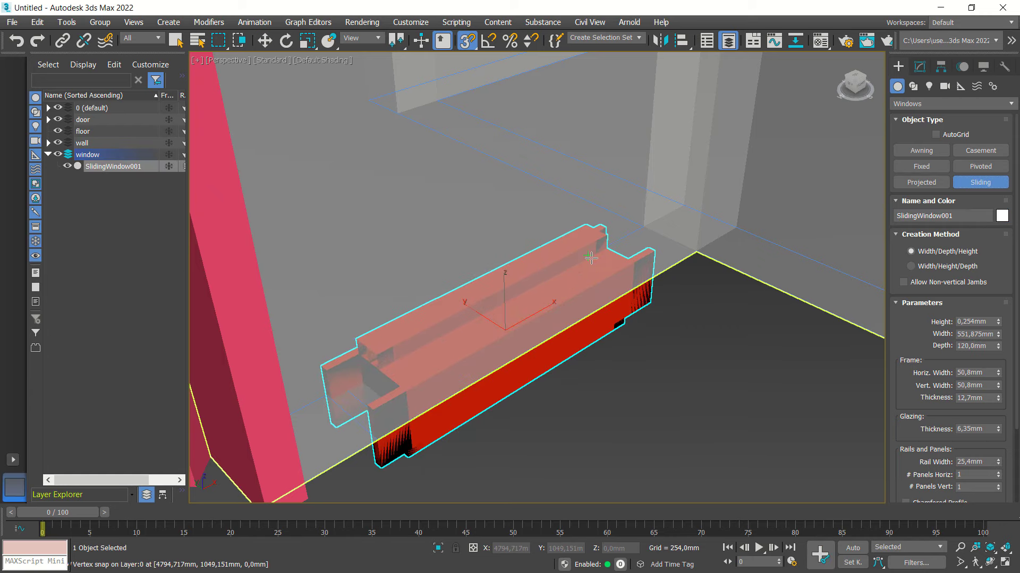
pyautogui.click(610, 255)
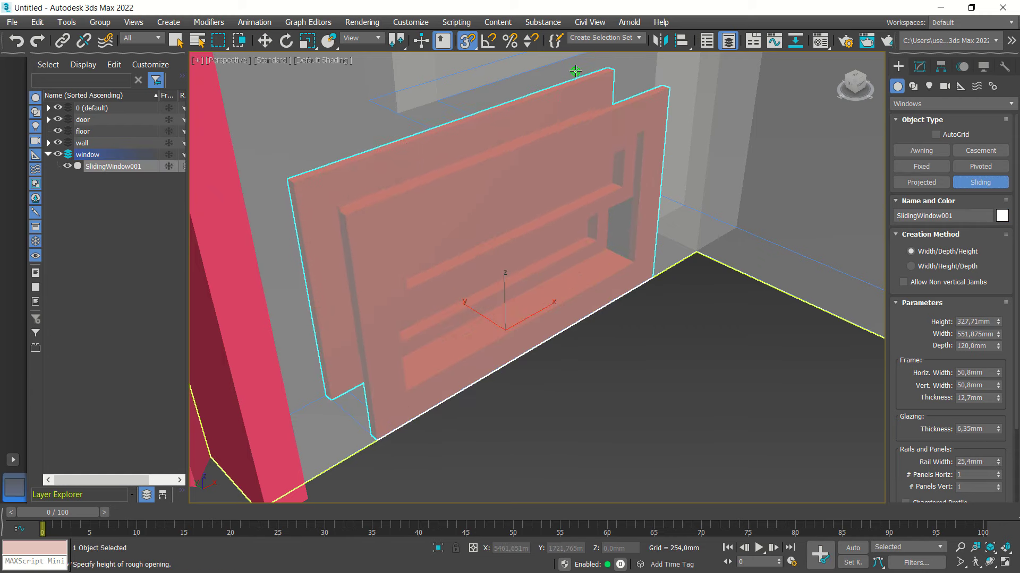
pyautogui.click(575, 70)
pyautogui.scroll(-5, 714, 282)
pyautogui.moveTo(739, 300); pyautogui.dragTo(646, 357, button='middle')
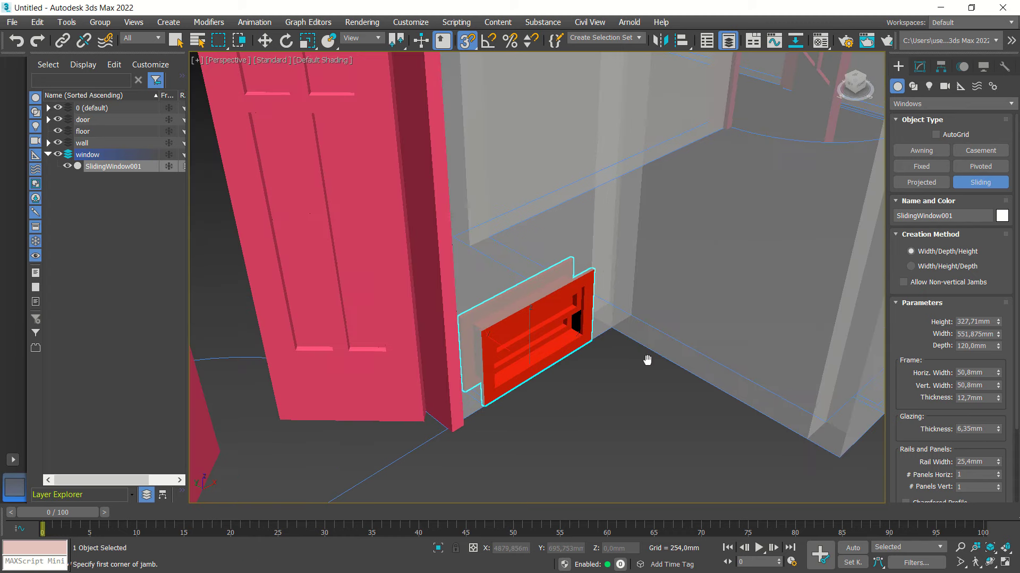
# - Set the sliding window to 1000 mm height and 550 mm width
pyautogui.doubleClick(975, 321)
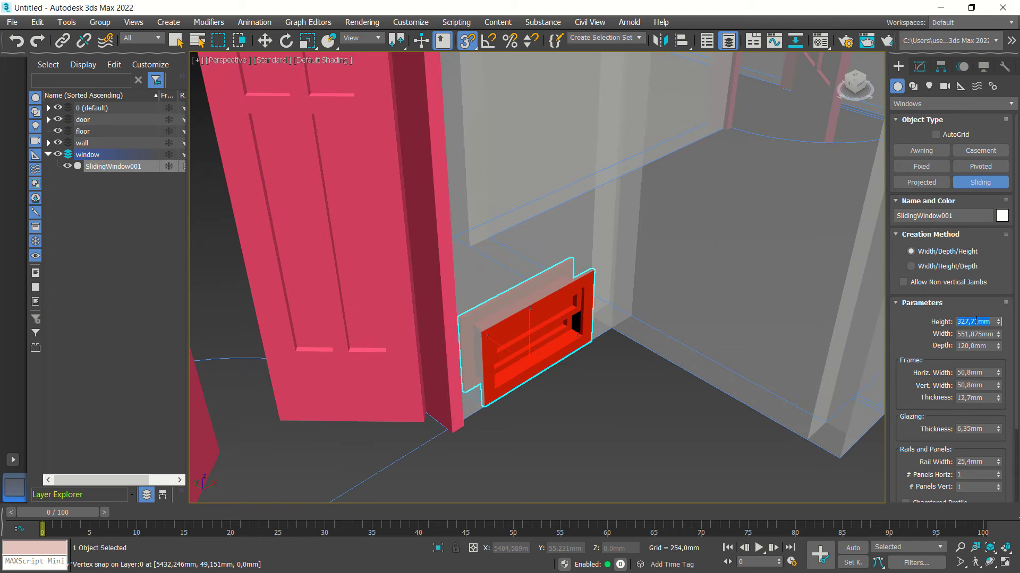
pyautogui.write('1000')
pyautogui.click(973, 335)
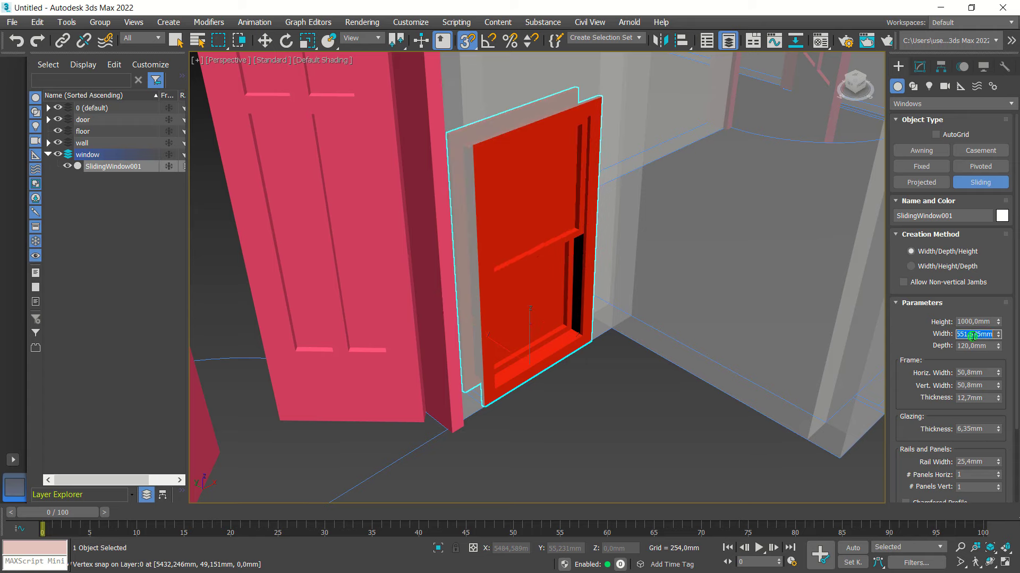
pyautogui.write('550')
pyautogui.press('Return')
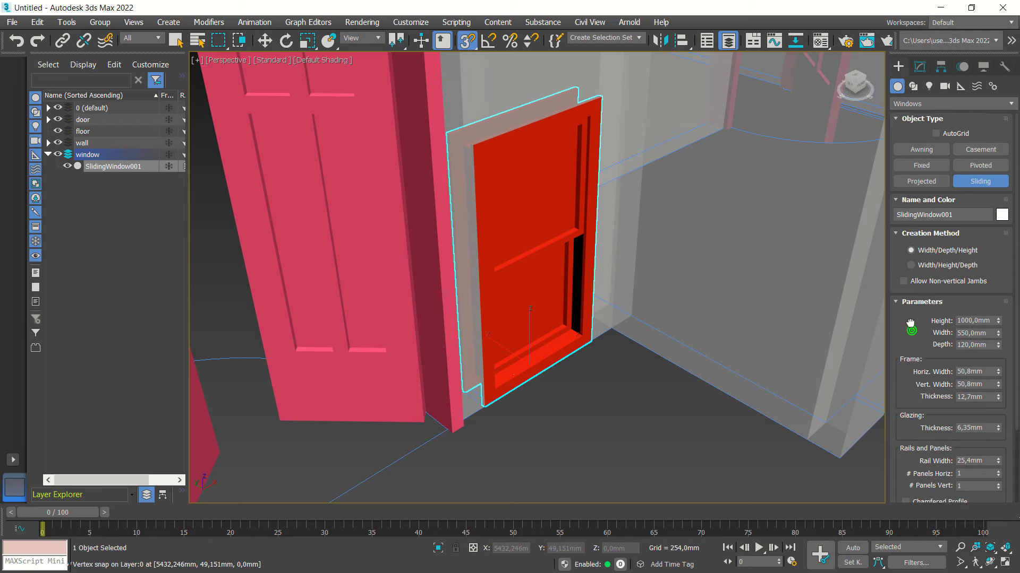
# - Set the window's Open amount to 50%
pyautogui.scroll(-3, 972, 372)
pyautogui.doubleClick(971, 455)
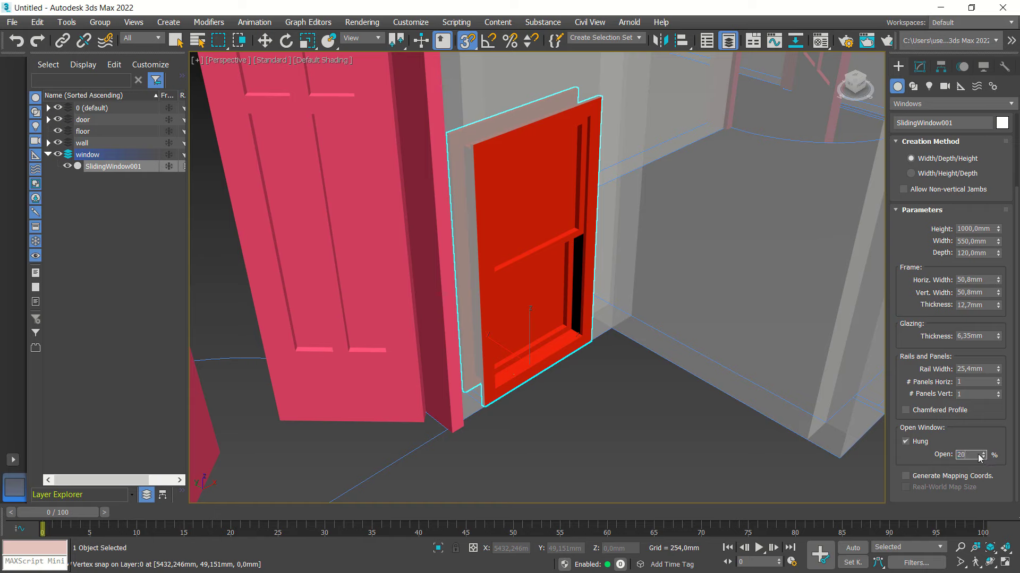
pyautogui.press('Return')
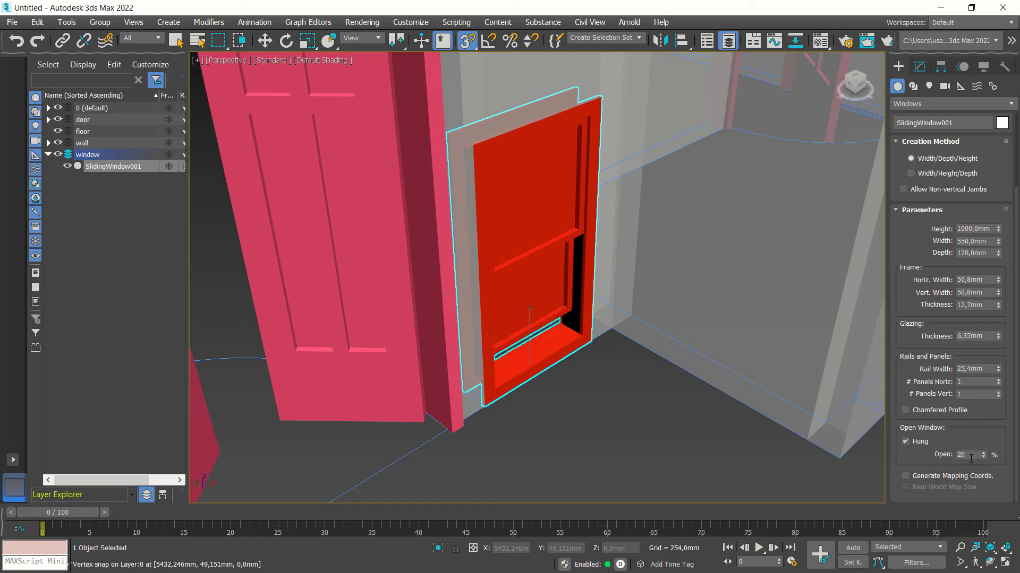
pyautogui.doubleClick(968, 456)
pyautogui.press('Return')
pyautogui.scroll(-3, 706, 345)
pyautogui.scroll(-3, 706, 345)
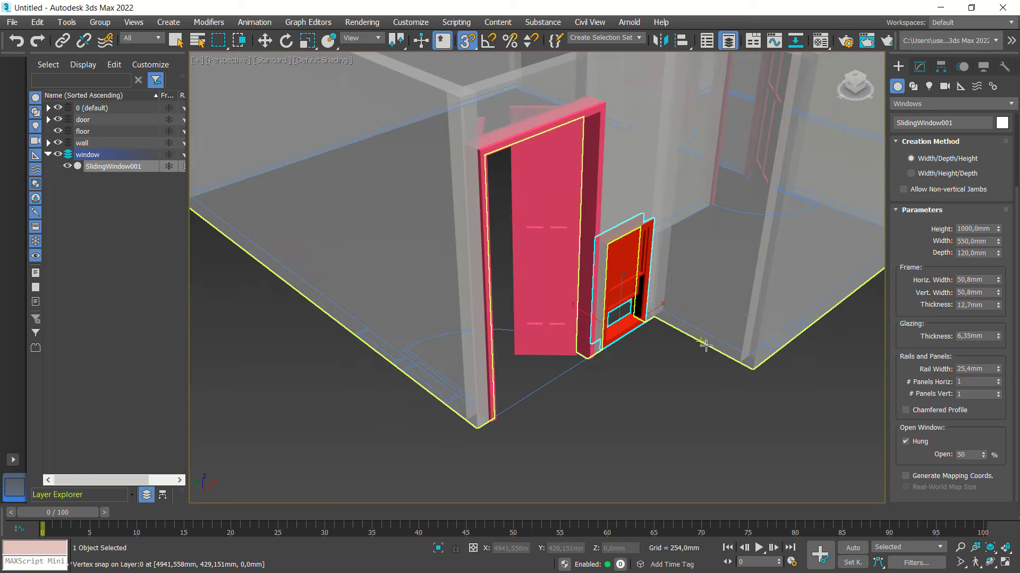
pyautogui.scroll(-5, 705, 345)
pyautogui.scroll(2, 687, 387)
pyautogui.scroll(5, 589, 392)
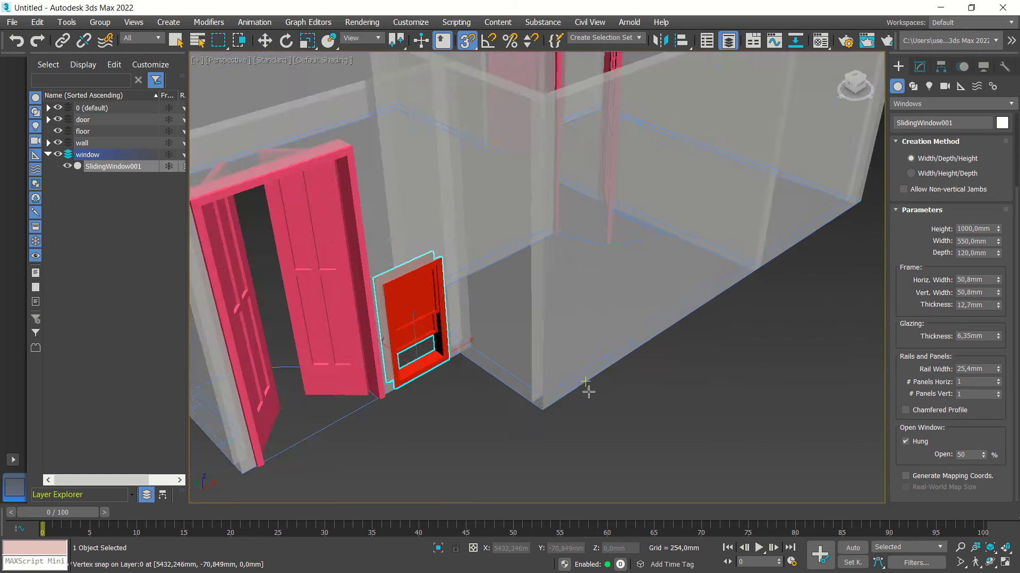
pyautogui.scroll(3, 588, 392)
# - Draw a second sliding window, SlidingWindow002, along another wall
pyautogui.rightClick(668, 374)
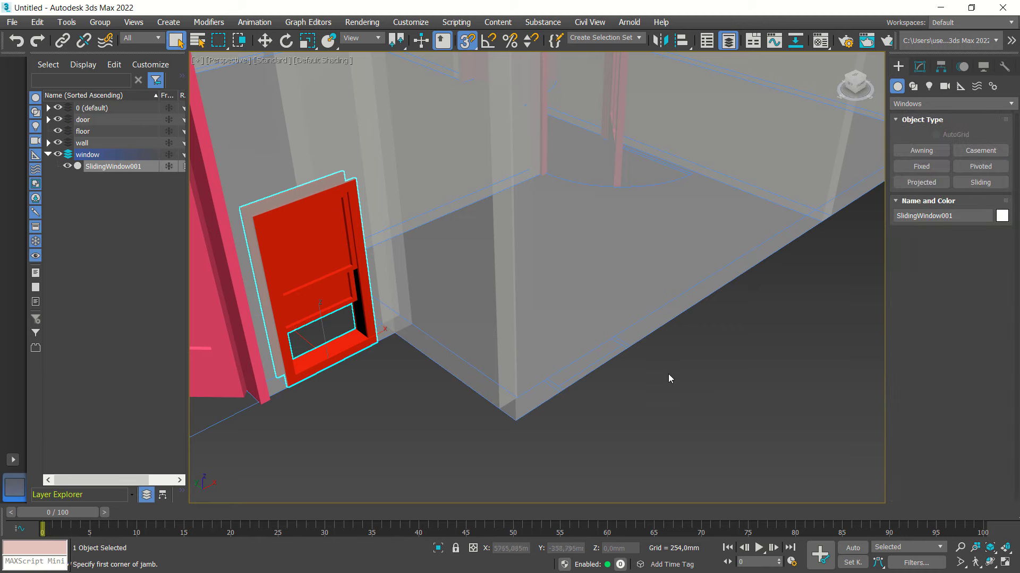
pyautogui.click(986, 182)
pyautogui.scroll(3, 552, 409)
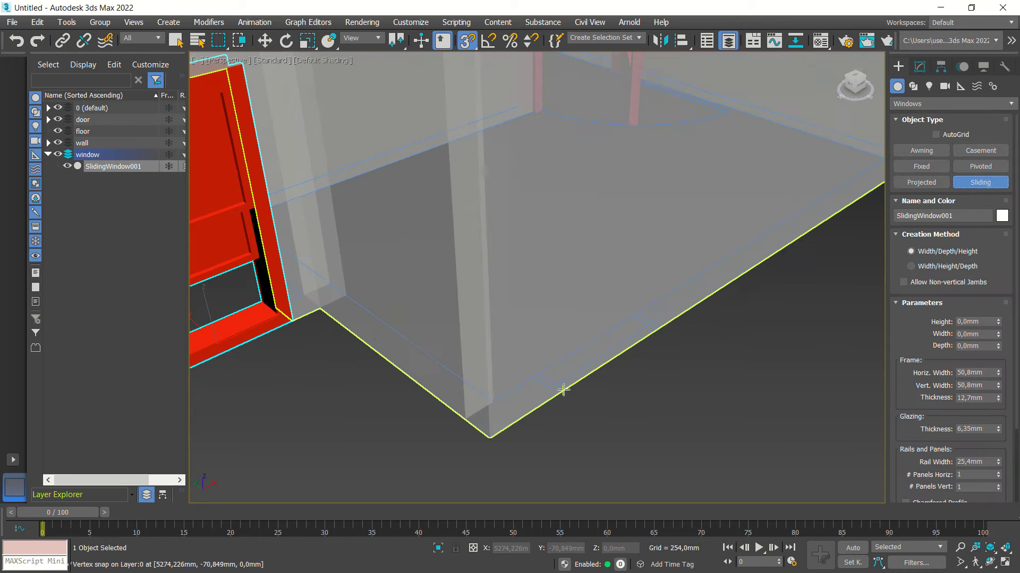
pyautogui.scroll(3, 559, 393)
pyautogui.moveTo(559, 398); pyautogui.dragTo(696, 297)
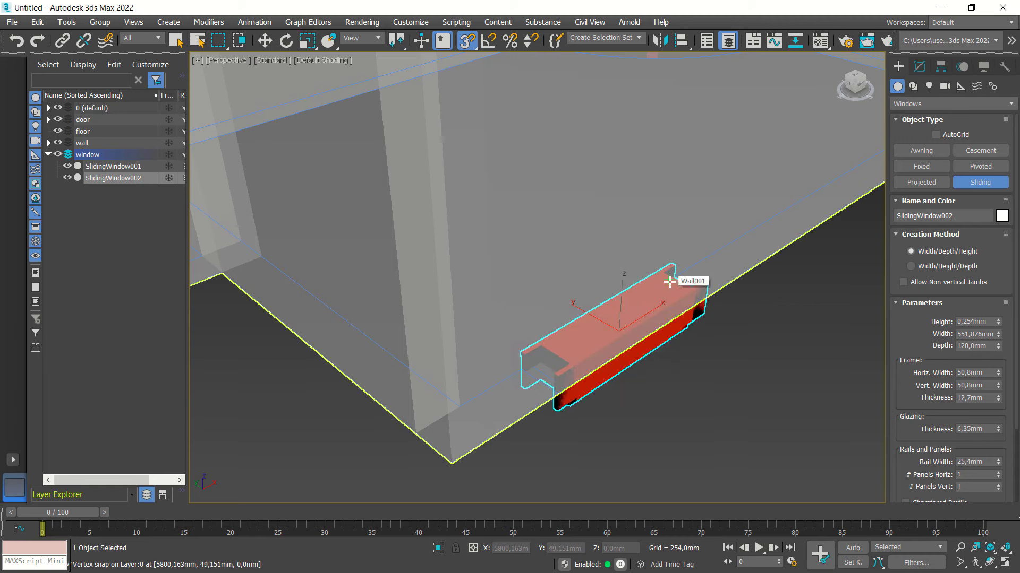
pyautogui.click(690, 281)
pyautogui.click(696, 100)
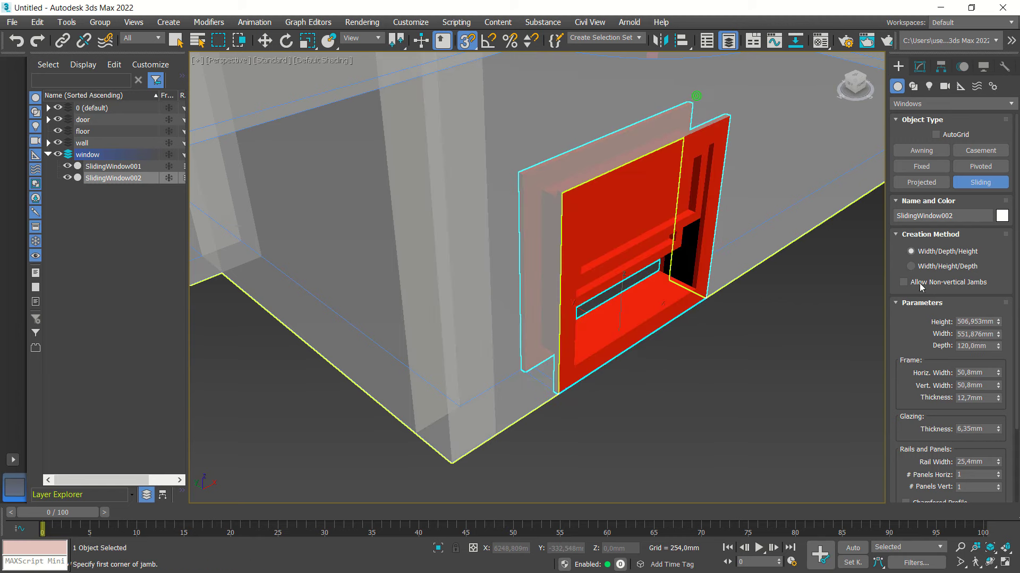
# - Set the second window's width to 550 mm and height to 1000 mm
pyautogui.doubleClick(977, 333)
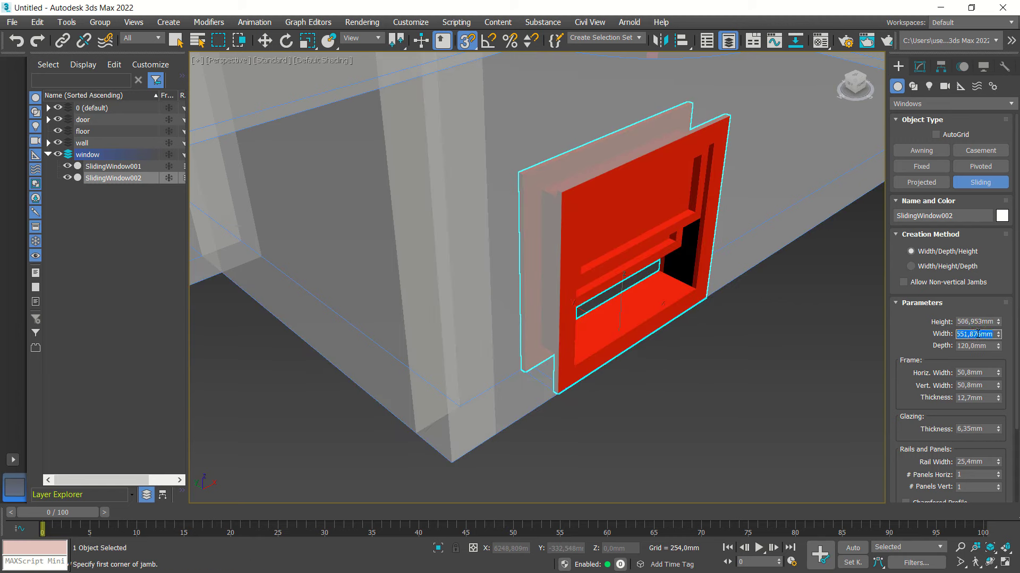
pyautogui.write('550')
pyautogui.click(975, 323)
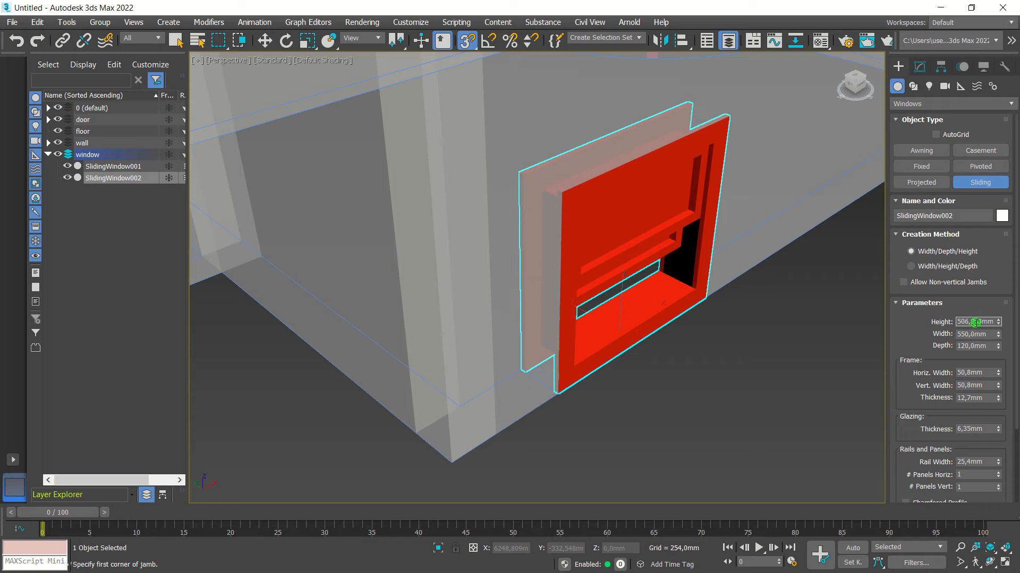
pyautogui.write('1000')
pyautogui.press('Return')
pyautogui.scroll(-3, 733, 362)
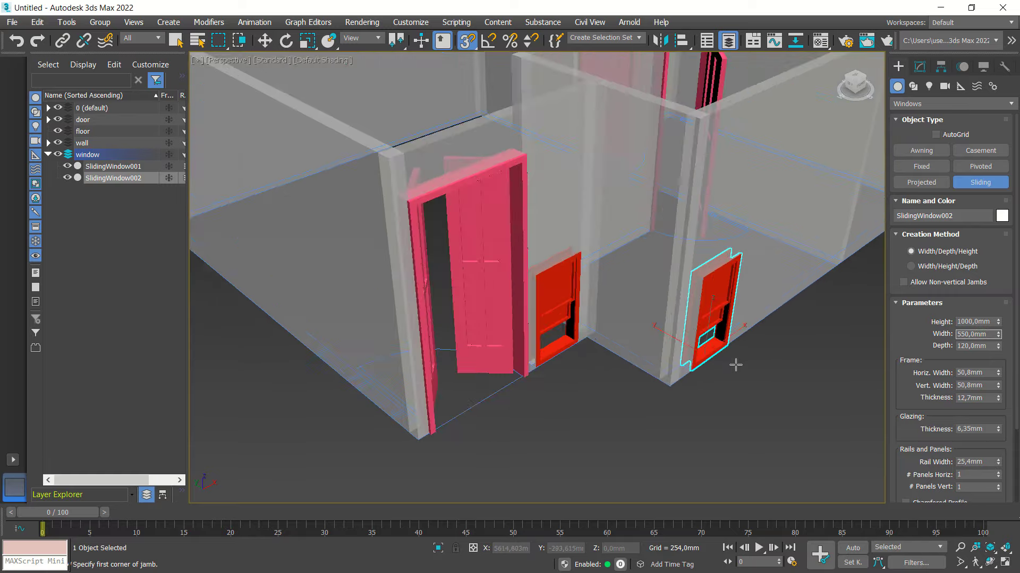
pyautogui.scroll(-3, 733, 362)
pyautogui.moveTo(775, 378); pyautogui.dragTo(679, 355, button='middle')
pyautogui.keyDown('alt'); pyautogui.moveTo(758, 332); pyautogui.dragTo(642, 337, button='middle'); pyautogui.keyUp('alt')
pyautogui.scroll(2, 671, 368)
pyautogui.scroll(-5, 416, 284)
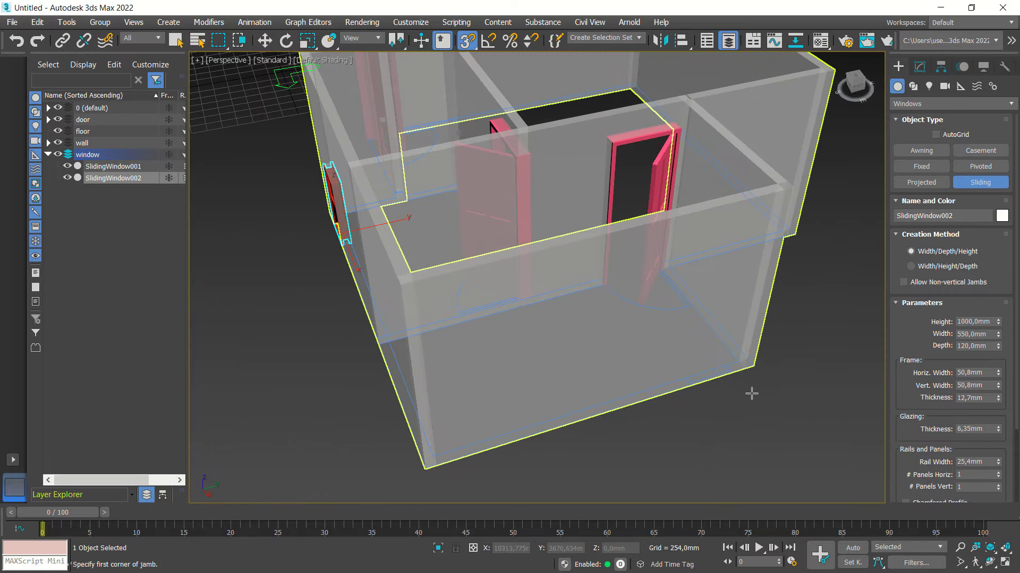
pyautogui.scroll(8, 717, 382)
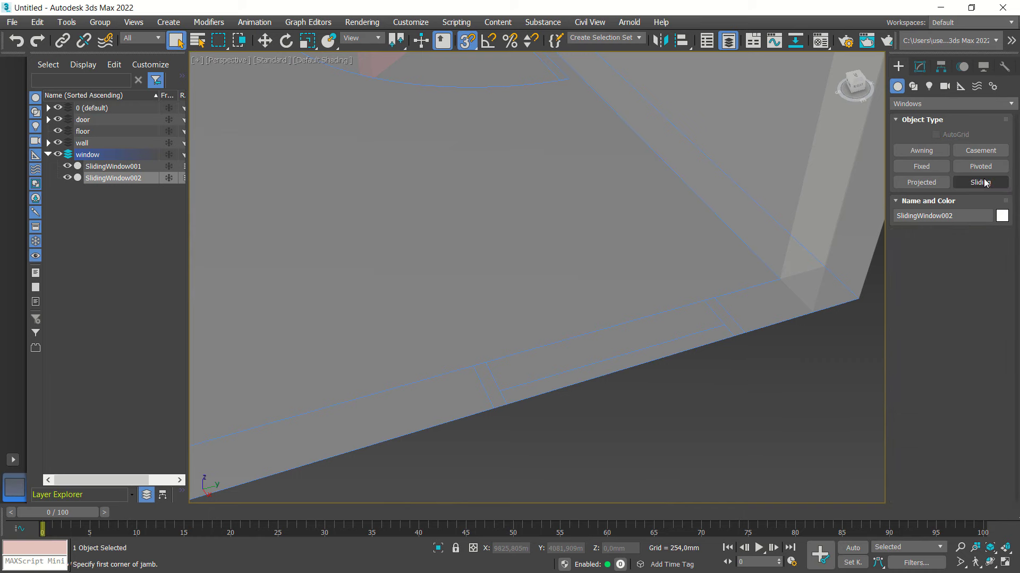
# - Draw SlidingWindow003 along the outer wall edge, spanning the wall's 120 mm depth
pyautogui.click(979, 182)
pyautogui.moveTo(494, 411); pyautogui.dragTo(746, 334)
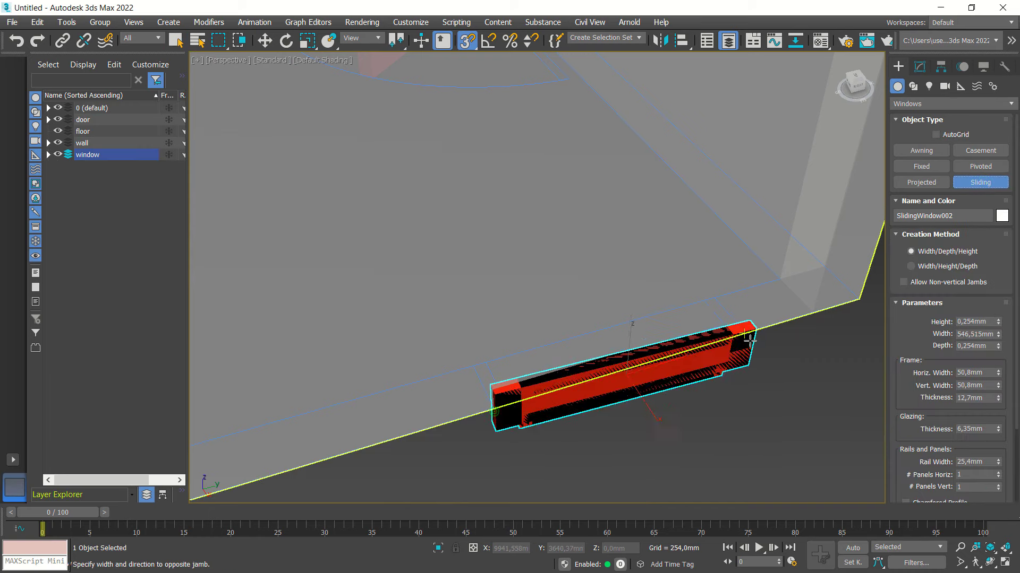
pyautogui.click(725, 307)
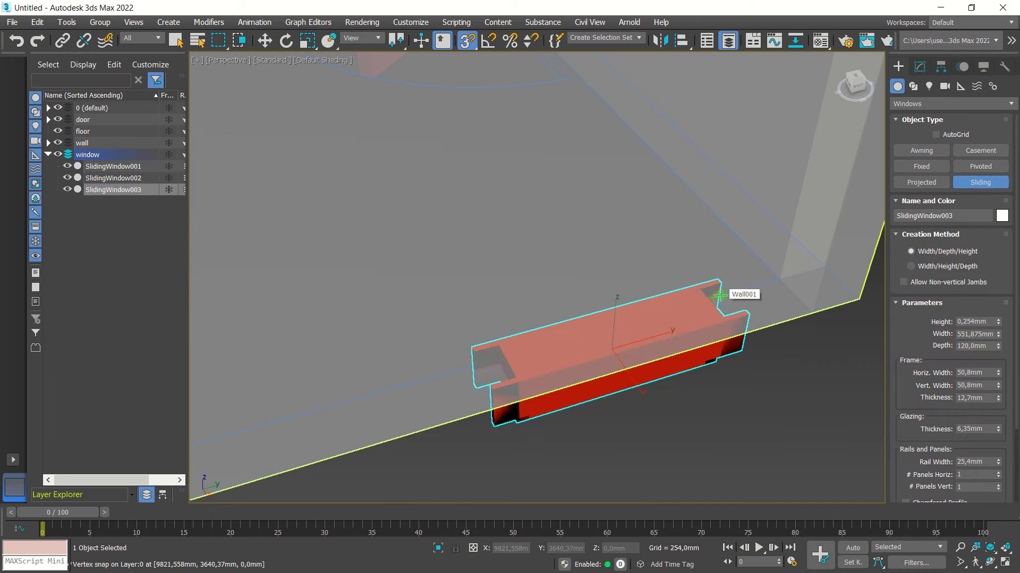
pyautogui.click(728, 291)
pyautogui.click(721, 144)
# - Set SlidingWindow003's height to 1000 mm and width to 550 mm
pyautogui.doubleClick(981, 322)
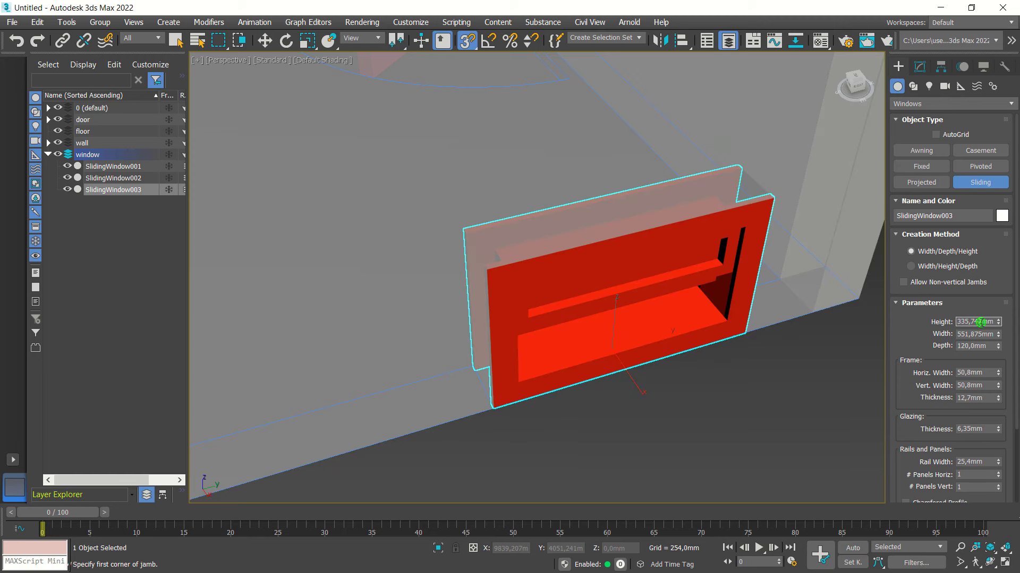
pyautogui.write('1000')
pyautogui.doubleClick(984, 334)
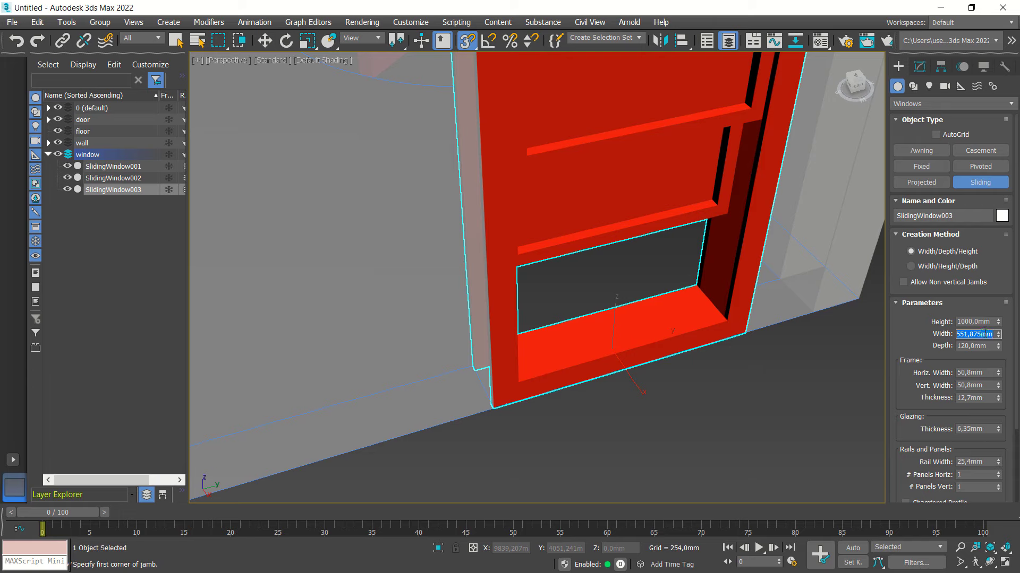
pyautogui.write('550')
pyautogui.press('Return')
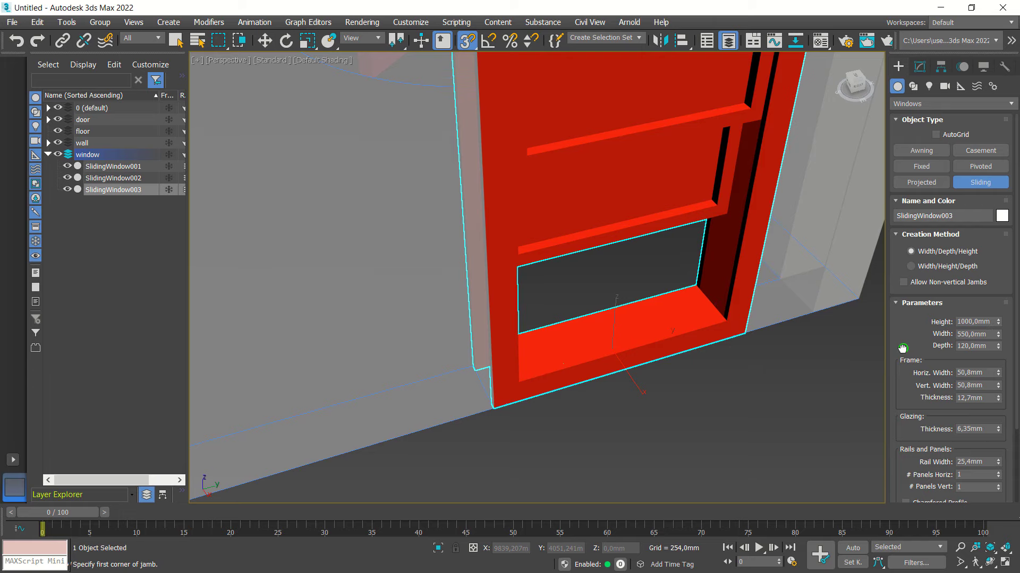
# - Exit window creation and orbit the view to inspect the room
pyautogui.scroll(-3, 799, 375)
pyautogui.rightClick(795, 383)
pyautogui.scroll(-5, 795, 382)
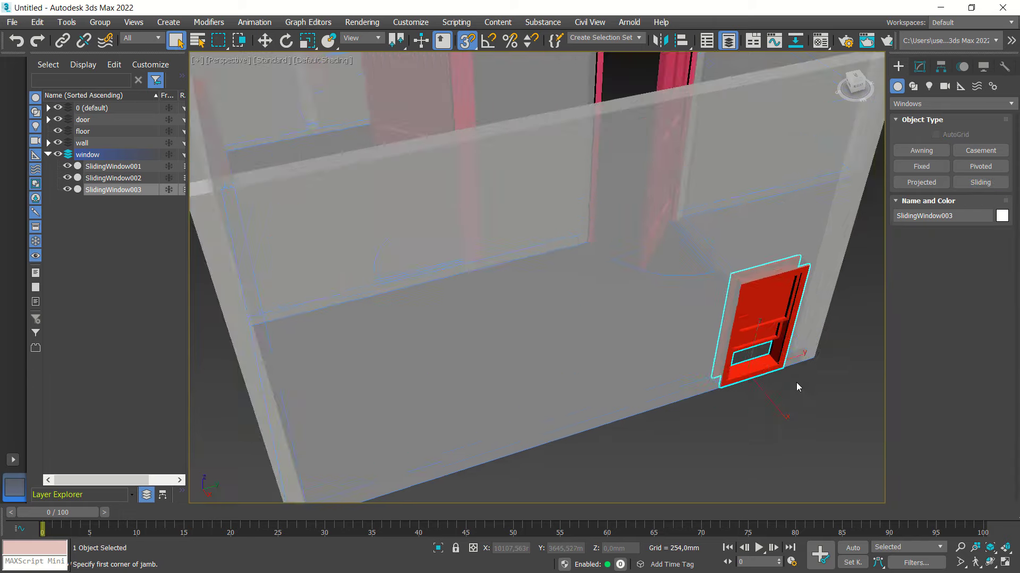
pyautogui.keyDown('alt'); pyautogui.moveTo(795, 382); pyautogui.dragTo(792, 421, button='middle'); pyautogui.keyUp('alt')
pyautogui.click(790, 419)
pyautogui.moveTo(722, 419); pyautogui.dragTo(726, 396, button='middle')
pyautogui.moveTo(478, 340)
pyautogui.keyDown('alt'); pyautogui.mouseDown(button='middle')
pyautogui.moveTo(658, 341)
pyautogui.moveTo(660, 371)
pyautogui.moveTo(619, 381)
pyautogui.mouseUp(button='middle'); pyautogui.keyUp('alt')
pyautogui.scroll(3, 658, 341)
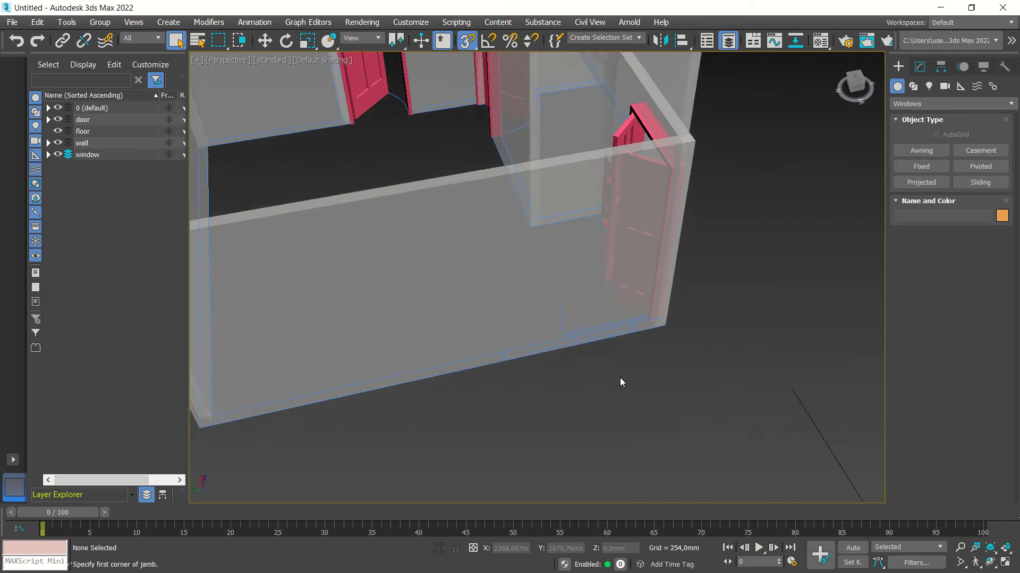
# - Draw SlidingWindow004 along the wall base beside the door
pyautogui.scroll(5, 578, 333)
pyautogui.moveTo(579, 332)
pyautogui.mouseDown(button='middle')
pyautogui.moveTo(606, 321)
pyautogui.moveTo(645, 334)
pyautogui.mouseUp(button='middle')
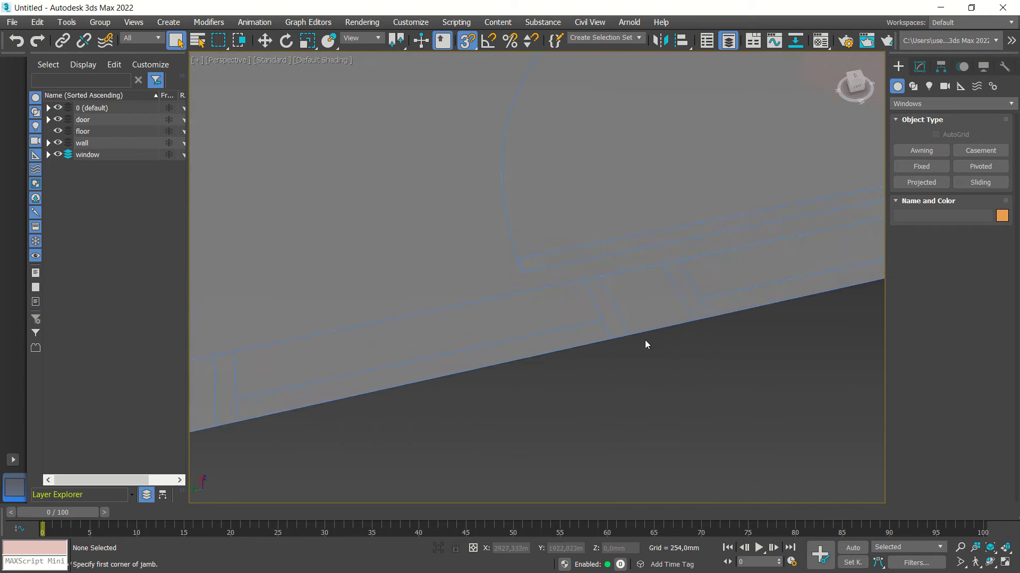
pyautogui.scroll(-3, 645, 340)
pyautogui.scroll(-3, 633, 345)
pyautogui.scroll(-2, 594, 353)
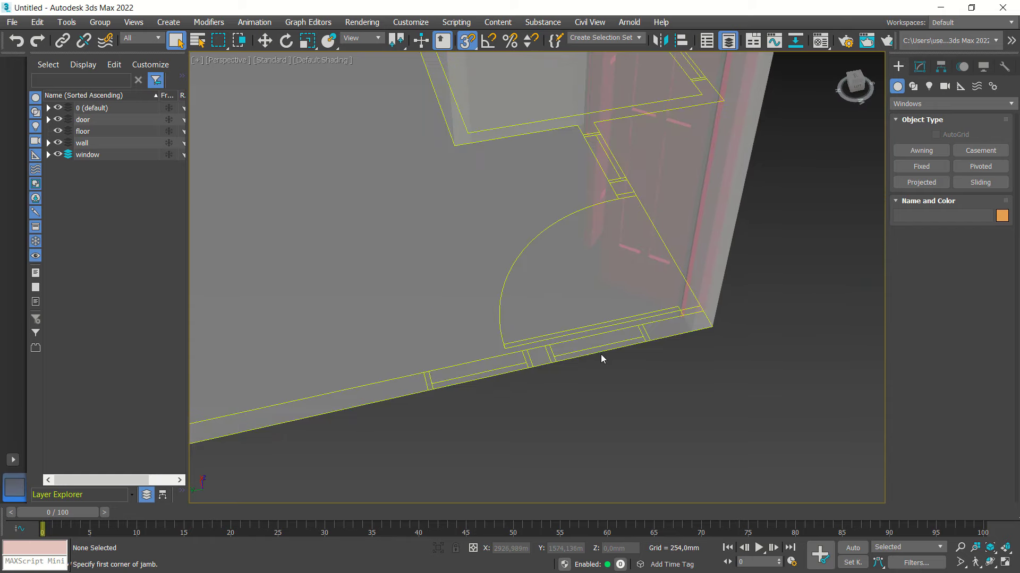
pyautogui.click(980, 182)
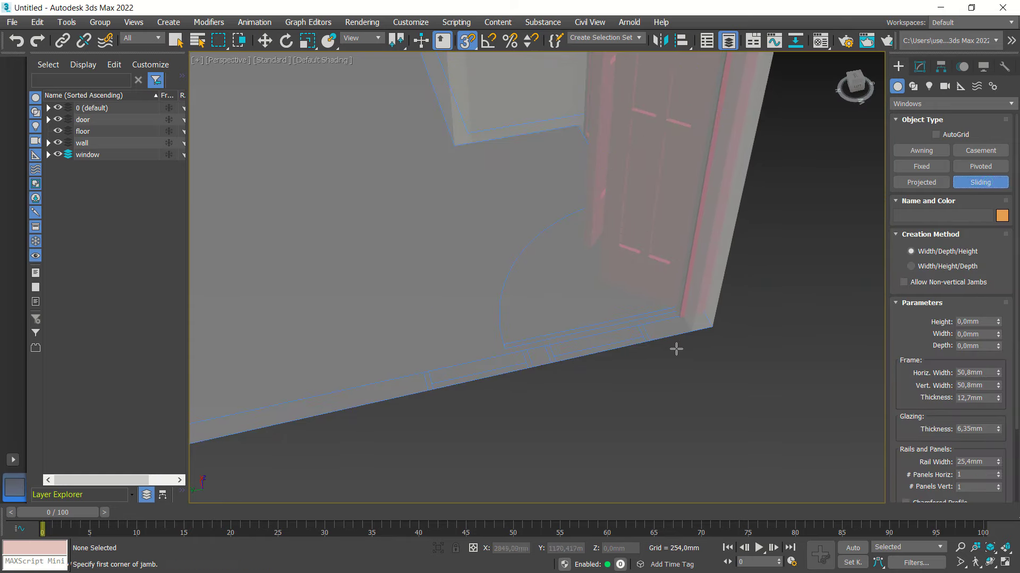
pyautogui.moveTo(553, 374); pyautogui.dragTo(657, 346)
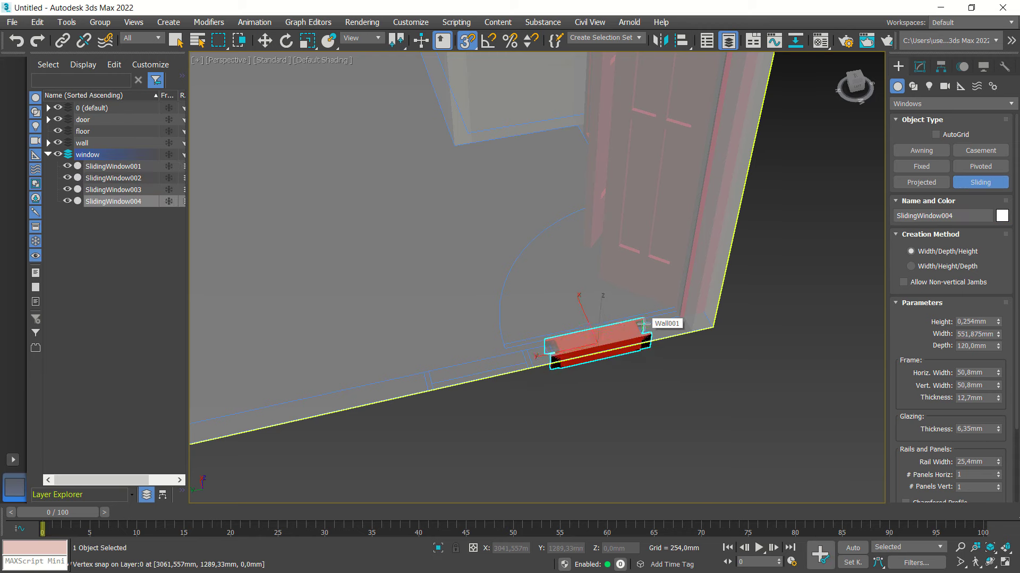
# - Set SlidingWindow004's height to 1000 mm and width to 550 mm
pyautogui.click(643, 182)
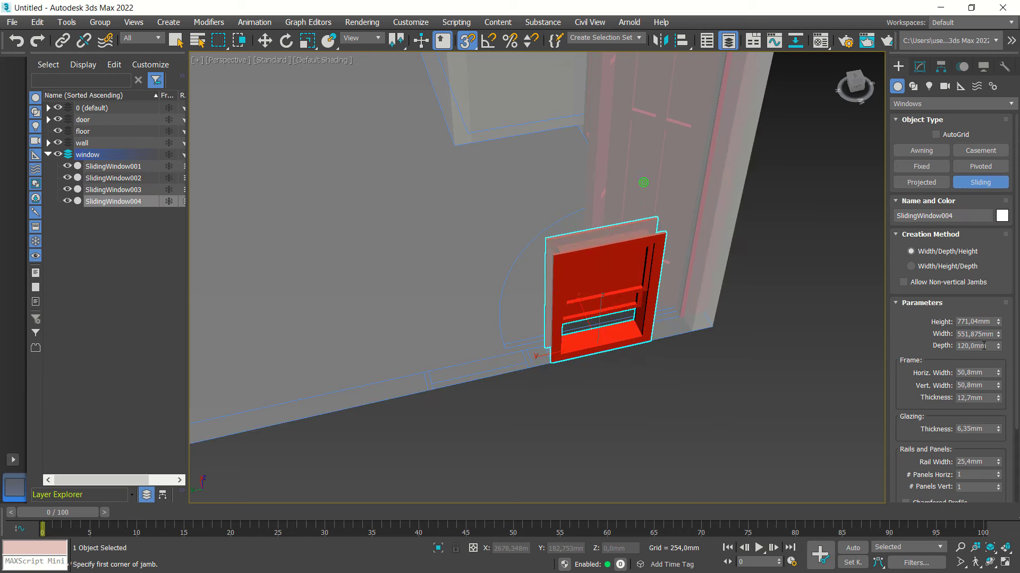
pyautogui.write('1000')
pyautogui.press('Return')
pyautogui.click(977, 334)
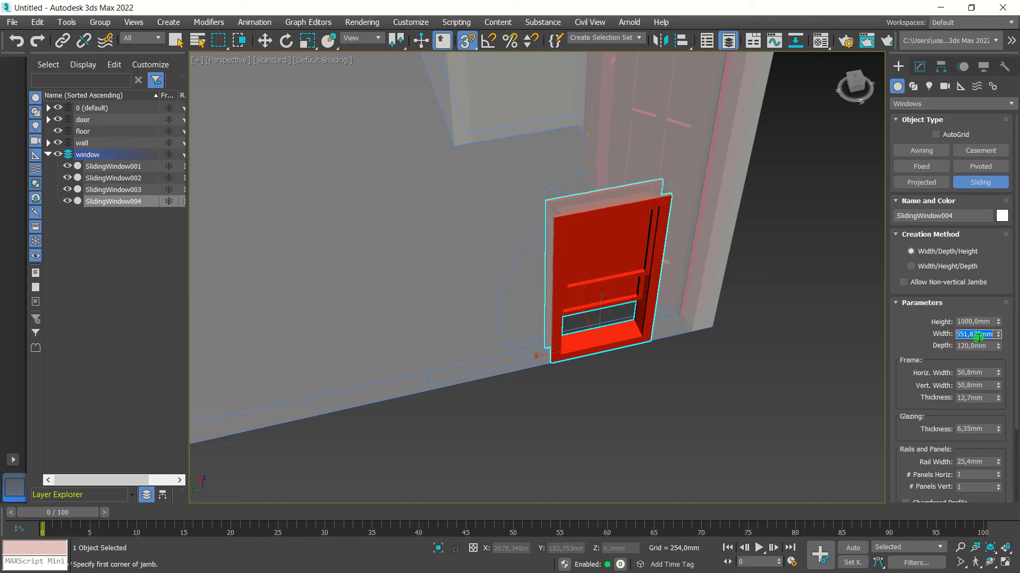
pyautogui.write('550')
pyautogui.click(978, 346)
# - Draw SlidingWindow005 on the same wall next to SlidingWindow004
pyautogui.rightClick(761, 344)
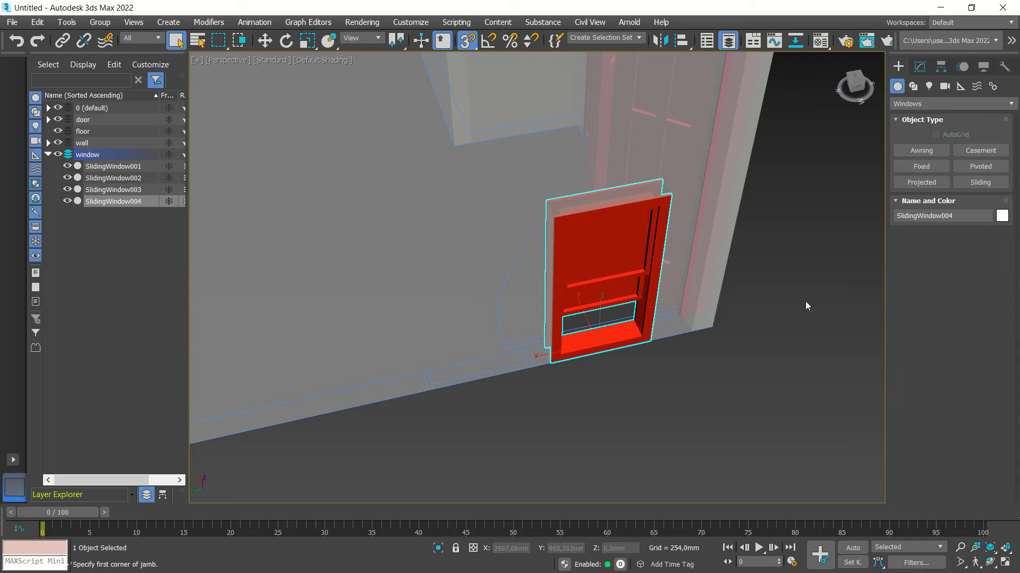
pyautogui.click(979, 183)
pyautogui.moveTo(424, 402); pyautogui.dragTo(525, 361)
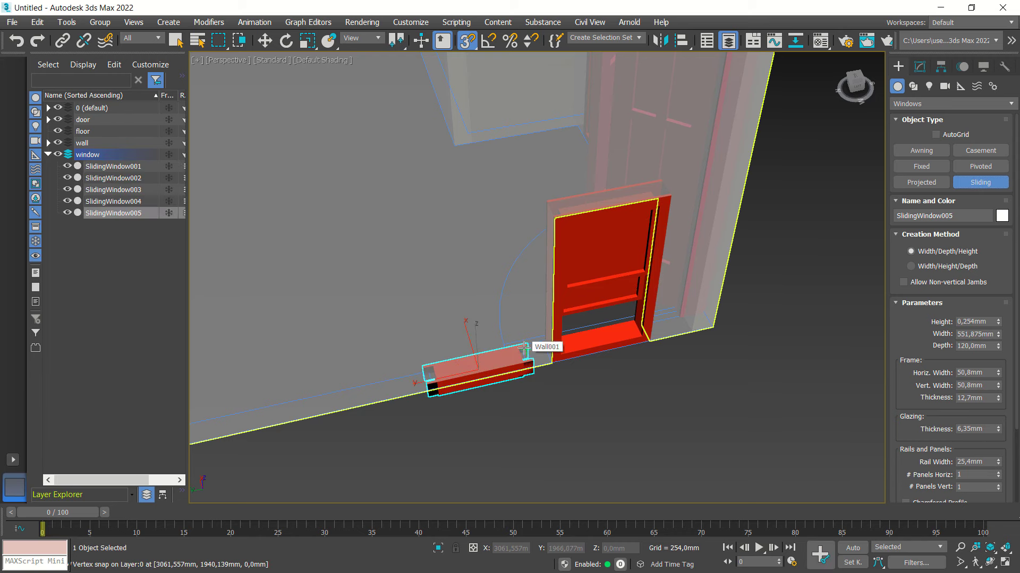
pyautogui.click(505, 209)
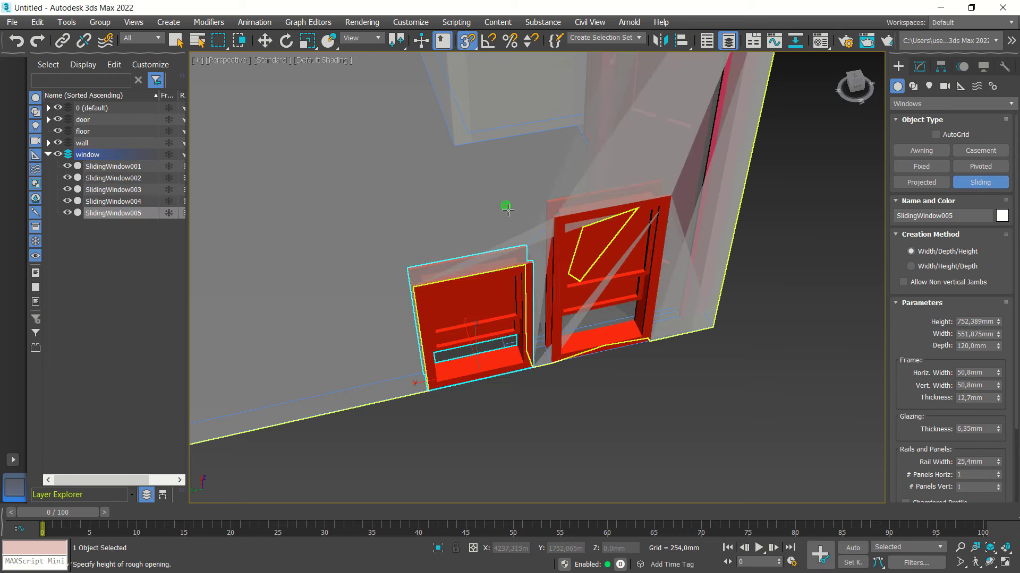
# - Set SlidingWindow005's height to 1000 mm and width to 550 mm
pyautogui.doubleClick(985, 322)
pyautogui.write('1000')
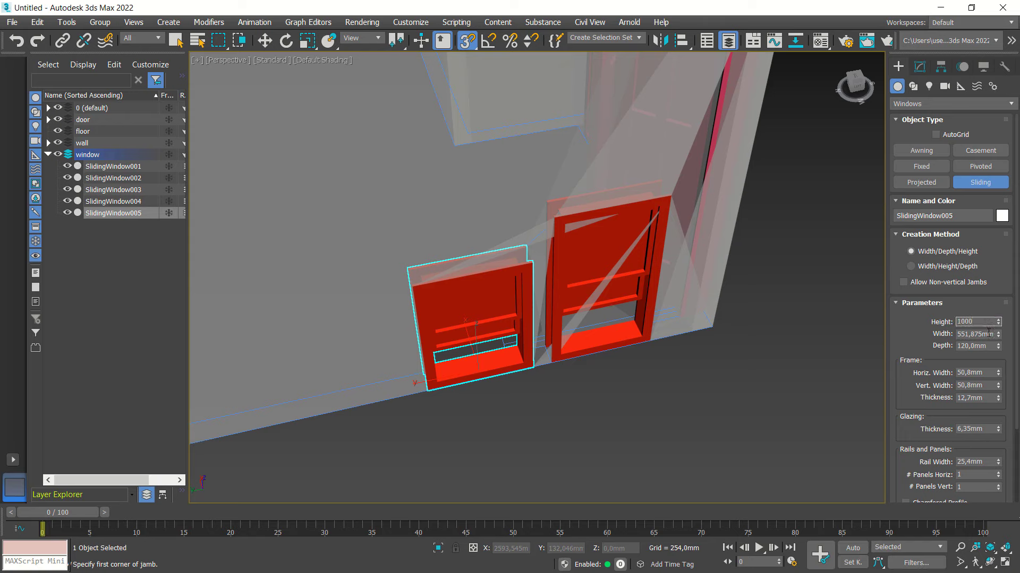
pyautogui.doubleClick(987, 333)
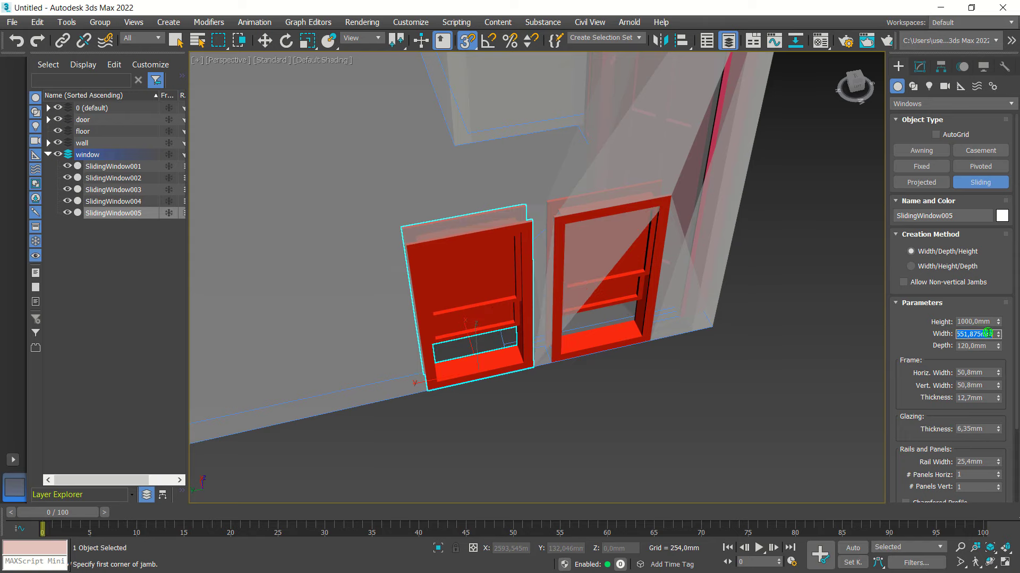
pyautogui.write('55')
# - Exit window creation and select the two newest sliding windows
pyautogui.rightClick(676, 389)
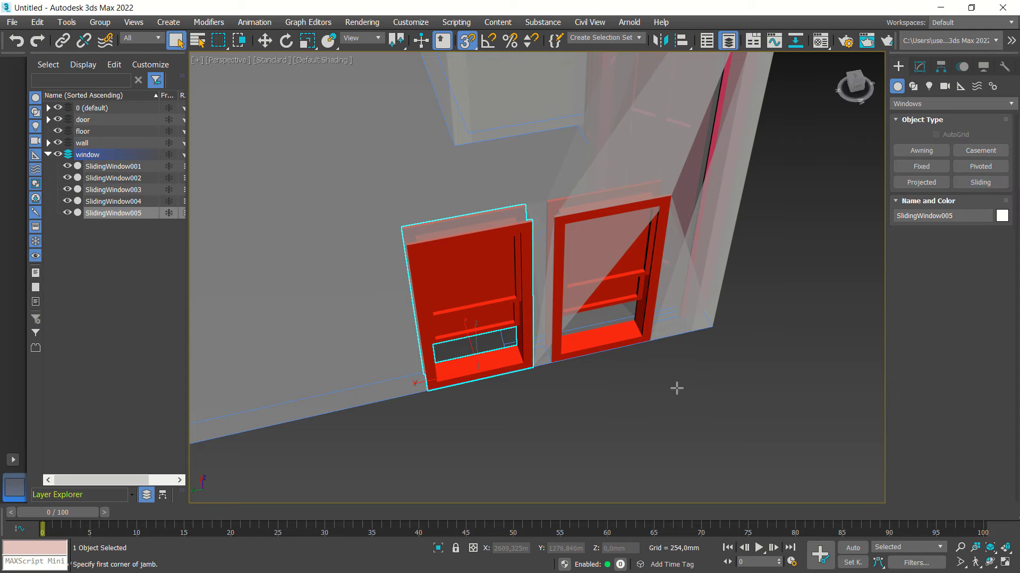
pyautogui.click(672, 394)
pyautogui.click(492, 364)
pyautogui.scroll(-2, 504, 381)
pyautogui.keyDown('ctrl'); pyautogui.click(584, 342); pyautogui.keyUp('ctrl')
pyautogui.scroll(-4, 648, 367)
pyautogui.moveTo(648, 368)
pyautogui.mouseDown(button='middle')
pyautogui.moveTo(690, 386)
pyautogui.moveTo(658, 334)
pyautogui.moveTo(561, 338)
pyautogui.mouseUp(button='middle')
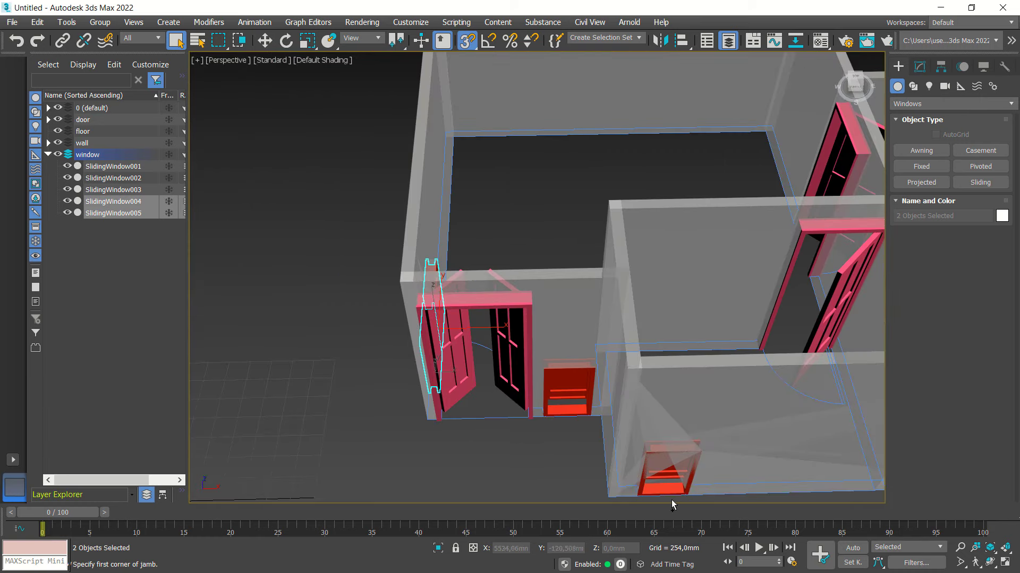
# - Add the remaining three sliding windows to the selection
pyautogui.keyDown('ctrl'); pyautogui.click(658, 488); pyautogui.keyUp('ctrl')
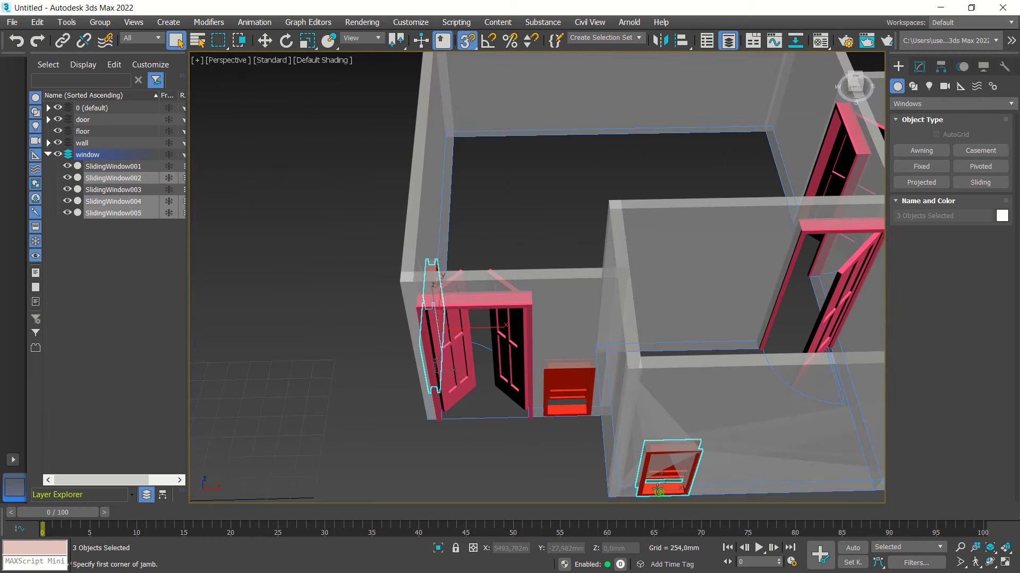
pyautogui.keyDown('ctrl'); pyautogui.click(575, 415); pyautogui.keyUp('ctrl')
pyautogui.moveTo(575, 416)
pyautogui.mouseDown(button='middle')
pyautogui.moveTo(555, 405)
pyautogui.moveTo(463, 464)
pyautogui.mouseUp(button='middle')
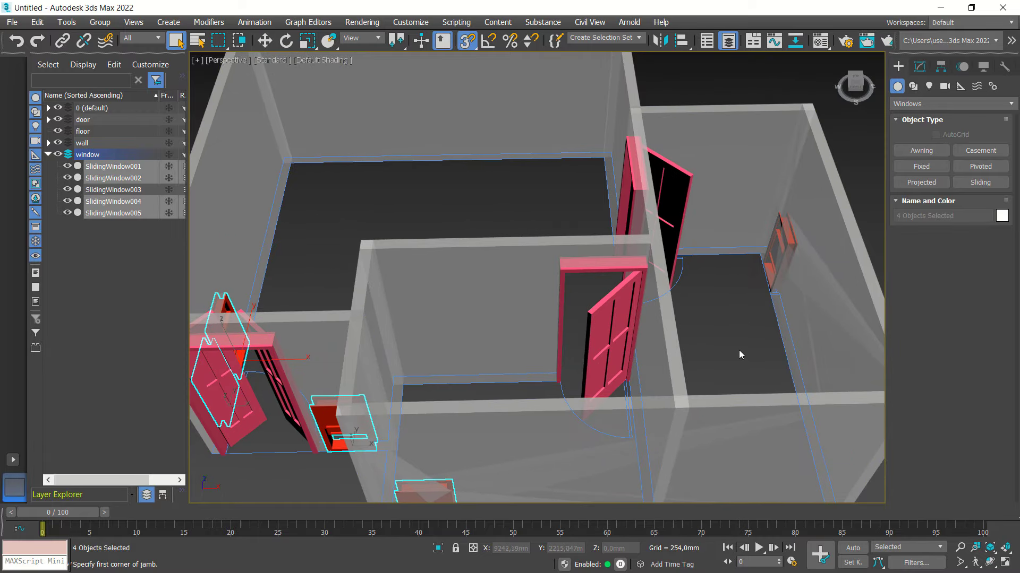
pyautogui.moveTo(739, 351)
pyautogui.keyDown('alt'); pyautogui.mouseDown(button='middle')
pyautogui.moveTo(687, 334)
pyautogui.moveTo(587, 271)
pyautogui.moveTo(682, 258)
pyautogui.mouseUp(button='middle'); pyautogui.keyUp('alt')
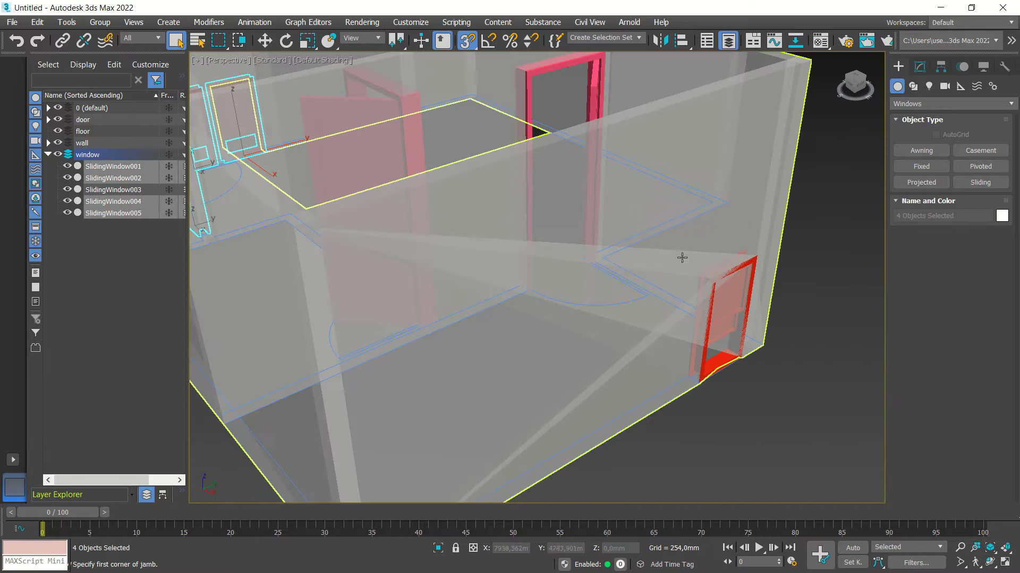
pyautogui.keyDown('ctrl'); pyautogui.click(730, 345); pyautogui.keyUp('ctrl')
pyautogui.scroll(-5, 744, 387)
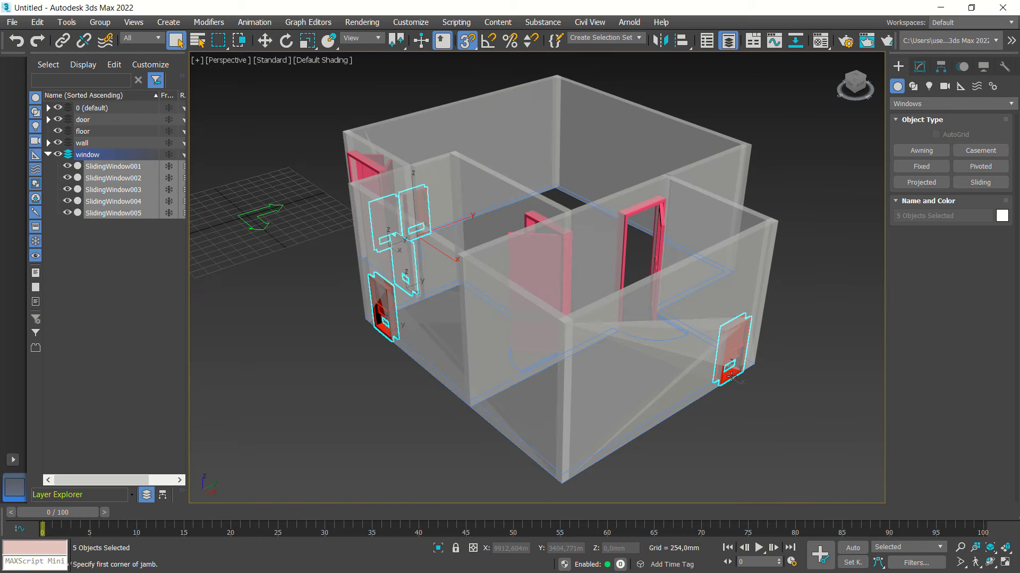
# - Raise the five selected windows 1000 mm along Z, then deselect them
pyautogui.rightClick(732, 376)
pyautogui.click(754, 387)
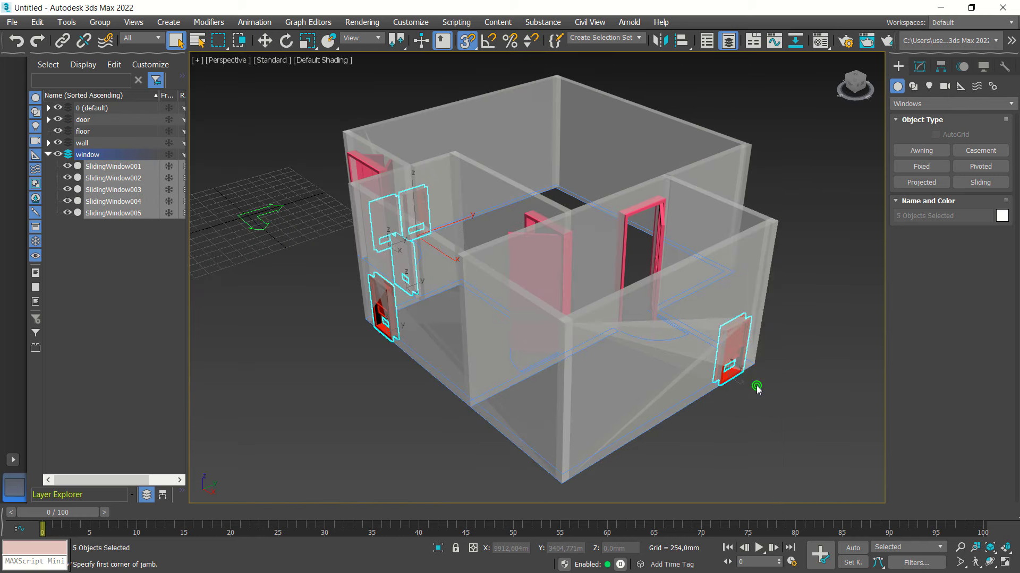
pyautogui.click(625, 548)
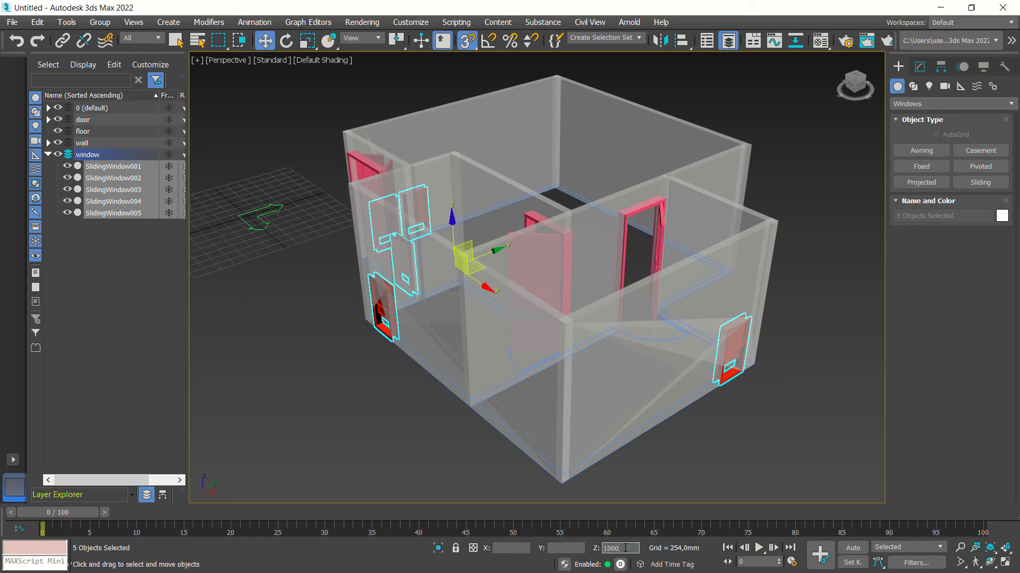
pyautogui.press('Return')
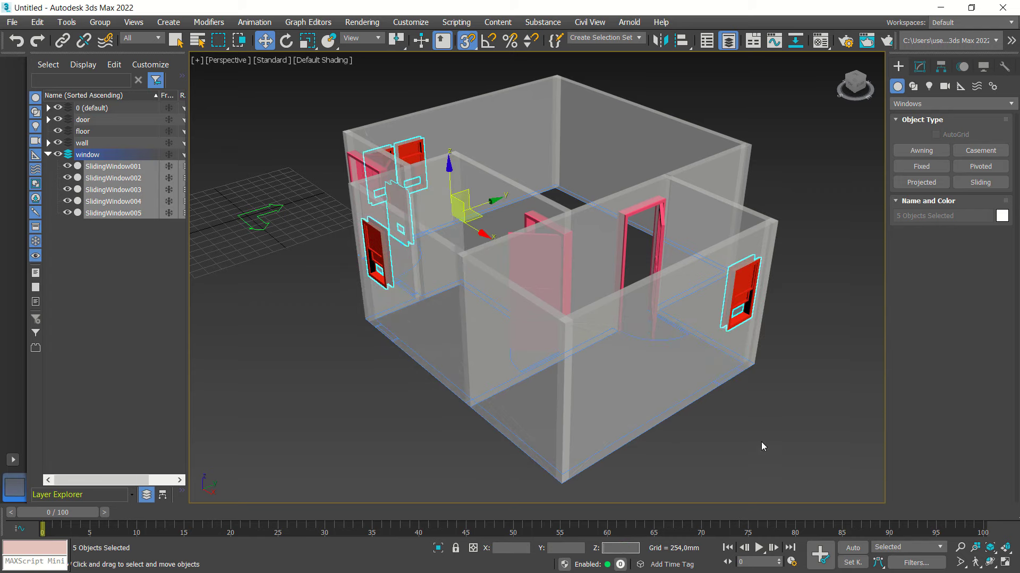
pyautogui.moveTo(514, 395); pyautogui.dragTo(605, 360, button='middle')
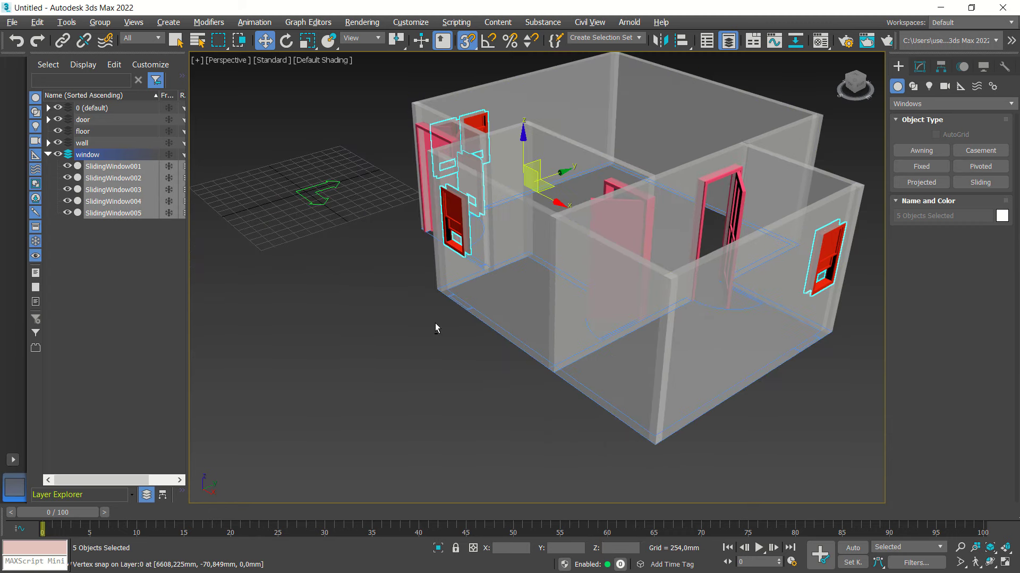
pyautogui.moveTo(434, 323)
pyautogui.keyDown('alt'); pyautogui.mouseDown(button='middle')
pyautogui.moveTo(534, 310)
pyautogui.moveTo(651, 342)
pyautogui.moveTo(637, 403)
pyautogui.moveTo(701, 355)
pyautogui.mouseUp(button='middle'); pyautogui.keyUp('alt')
pyautogui.click(537, 320)
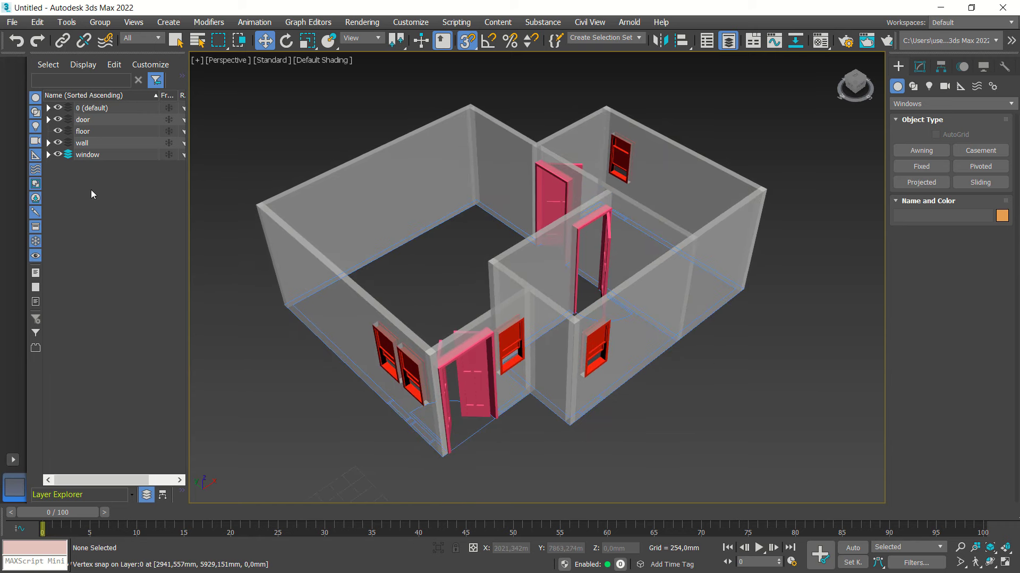
# - On the floor layer, begin a Line floor outline along the front wall corners
pyautogui.click(84, 132)
pyautogui.click(68, 132)
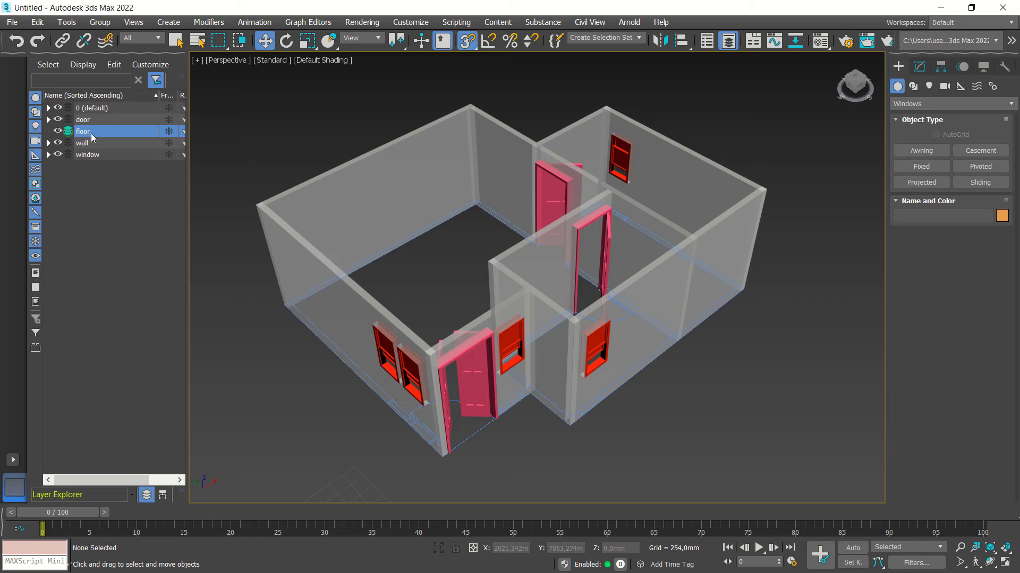
pyautogui.click(914, 86)
pyautogui.click(916, 166)
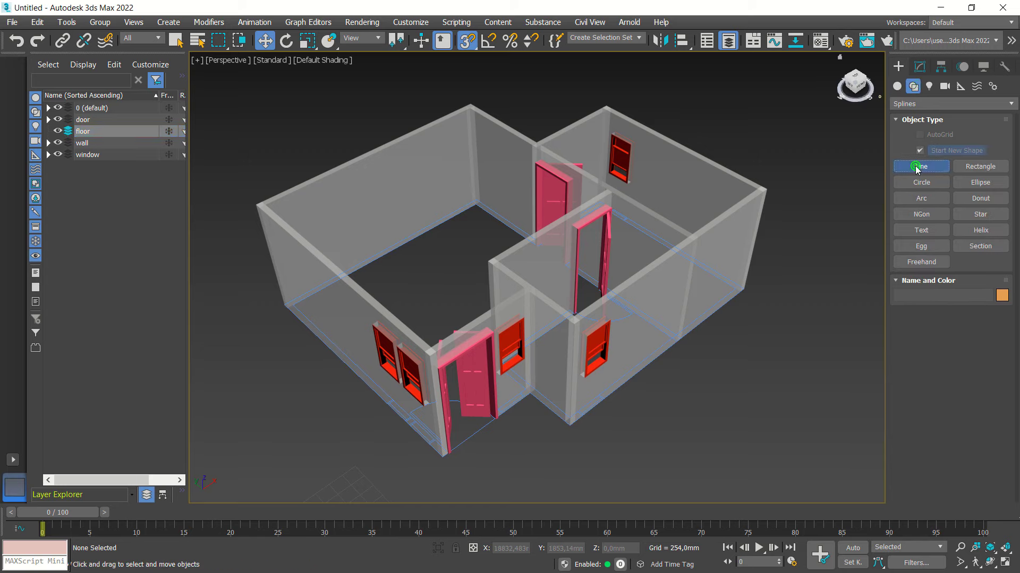
pyautogui.click(281, 309)
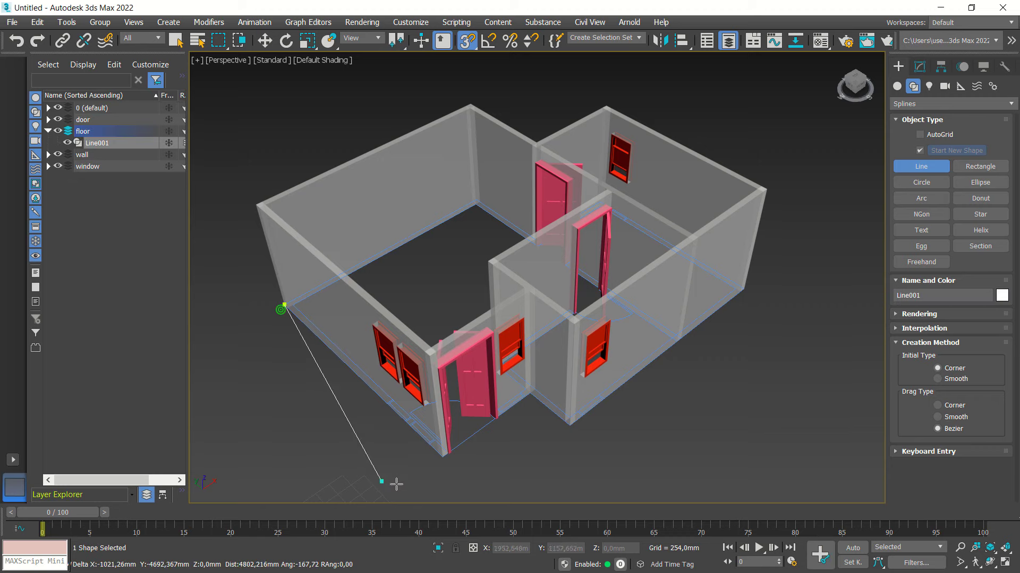
pyautogui.click(442, 458)
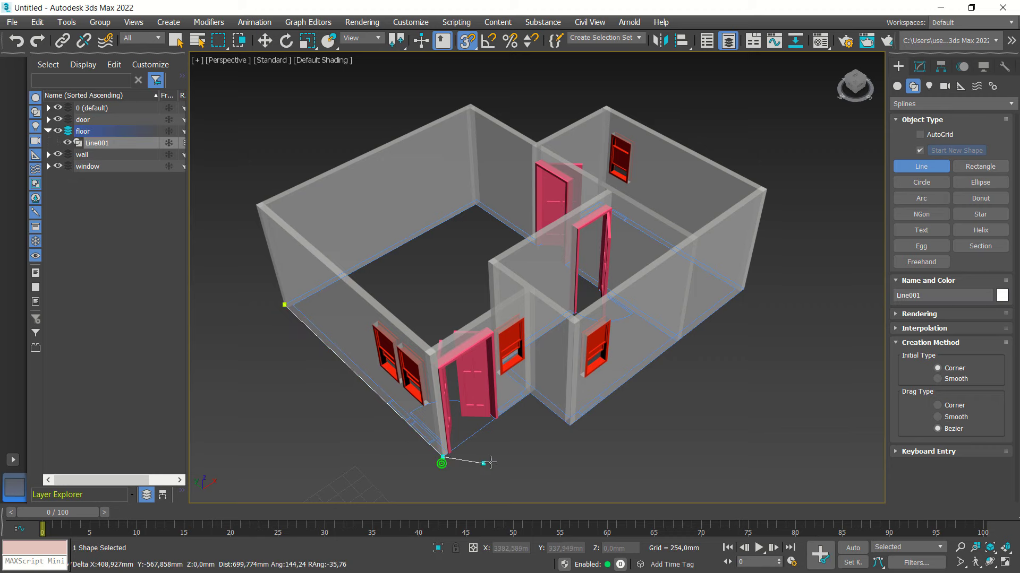
pyautogui.click(530, 393)
pyautogui.click(569, 425)
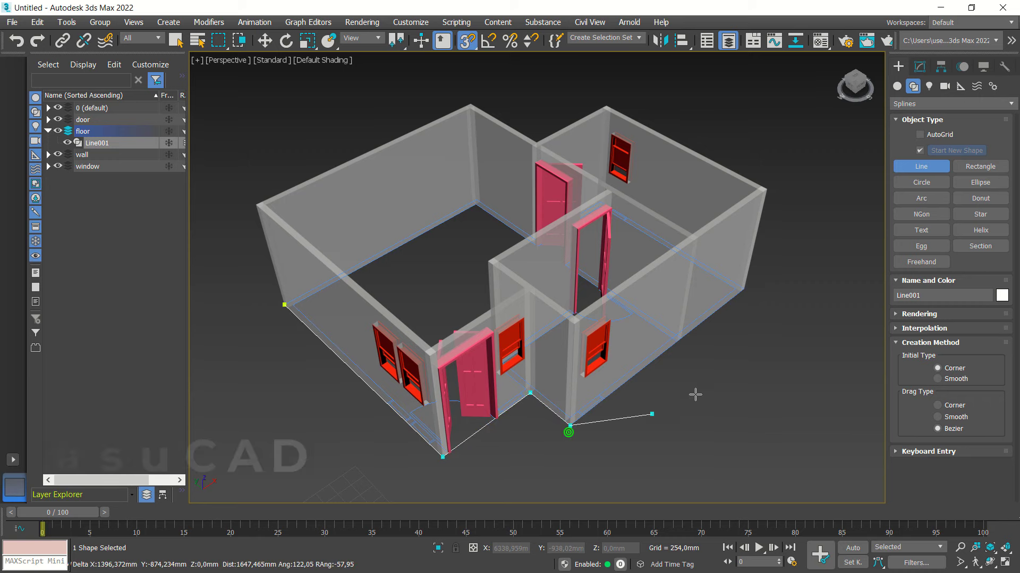
# - Continue the floor outline through the right, back and inner wall corners
pyautogui.click(744, 288)
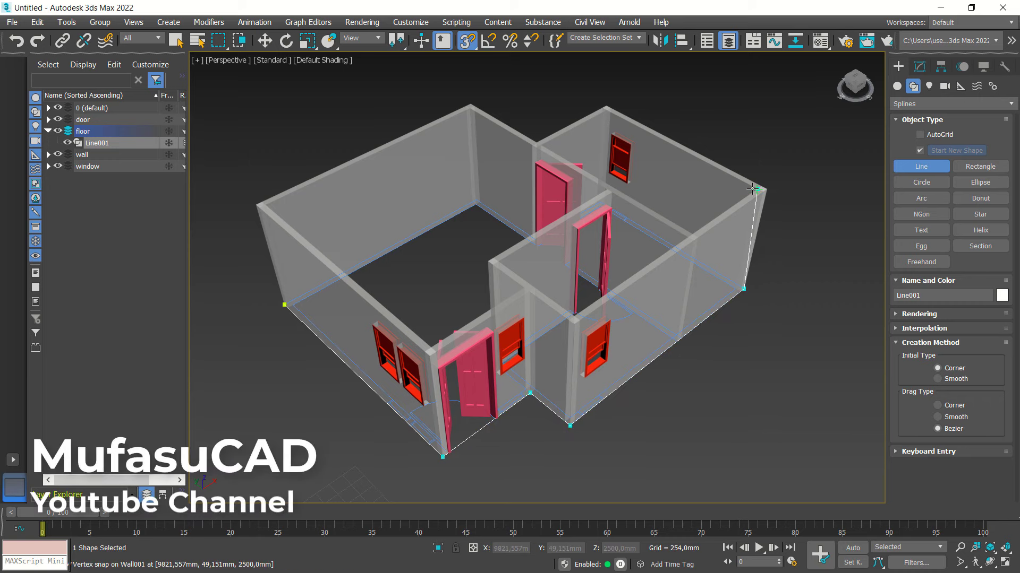
pyautogui.keyDown('alt'); pyautogui.moveTo(752, 188); pyautogui.dragTo(675, 170, button='middle'); pyautogui.keyUp('alt')
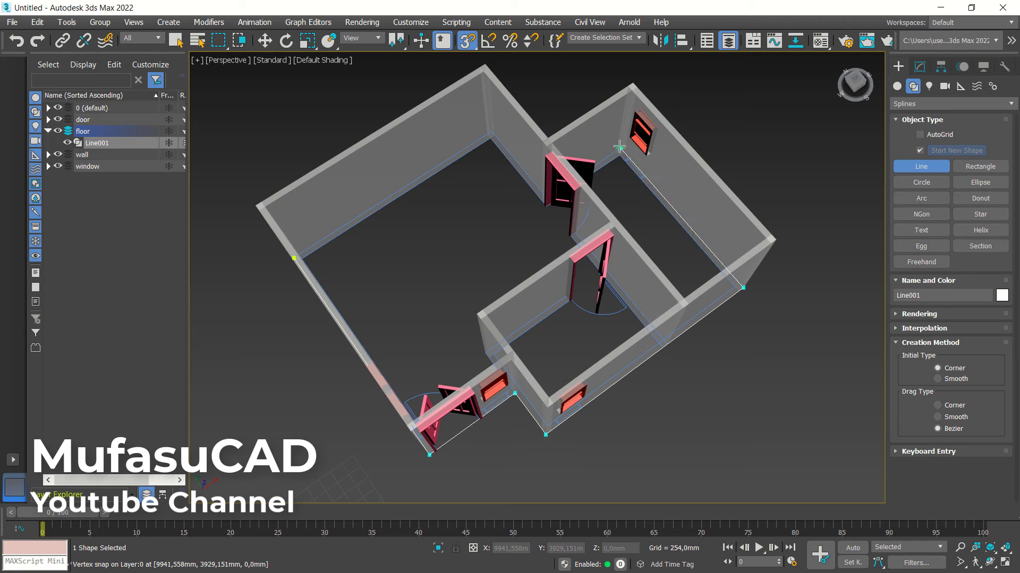
pyautogui.click(619, 147)
pyautogui.keyDown('alt'); pyautogui.moveTo(520, 229); pyautogui.dragTo(473, 213, button='middle'); pyautogui.keyUp('alt')
pyautogui.click(439, 148)
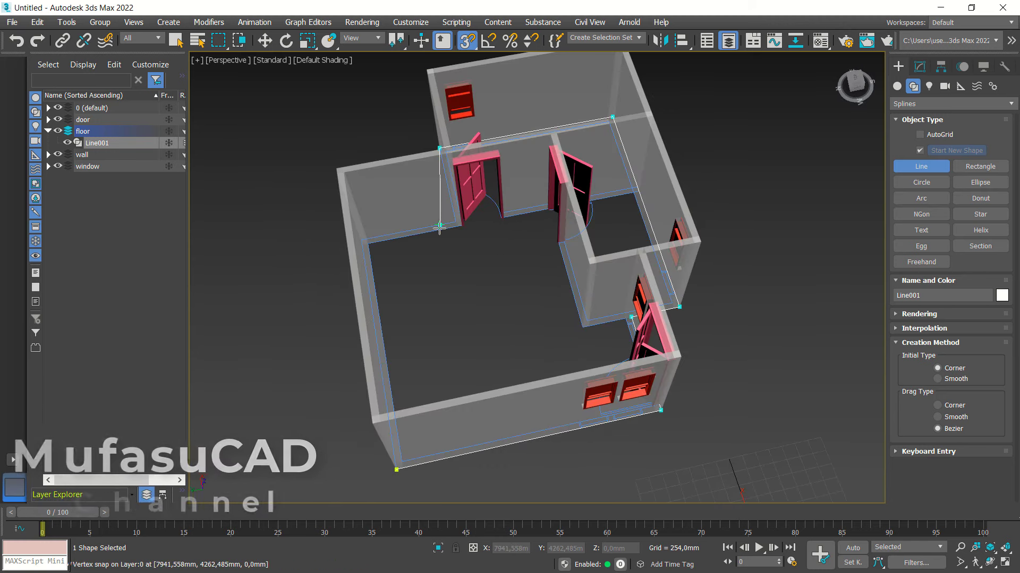
pyautogui.click(455, 221)
pyautogui.click(363, 240)
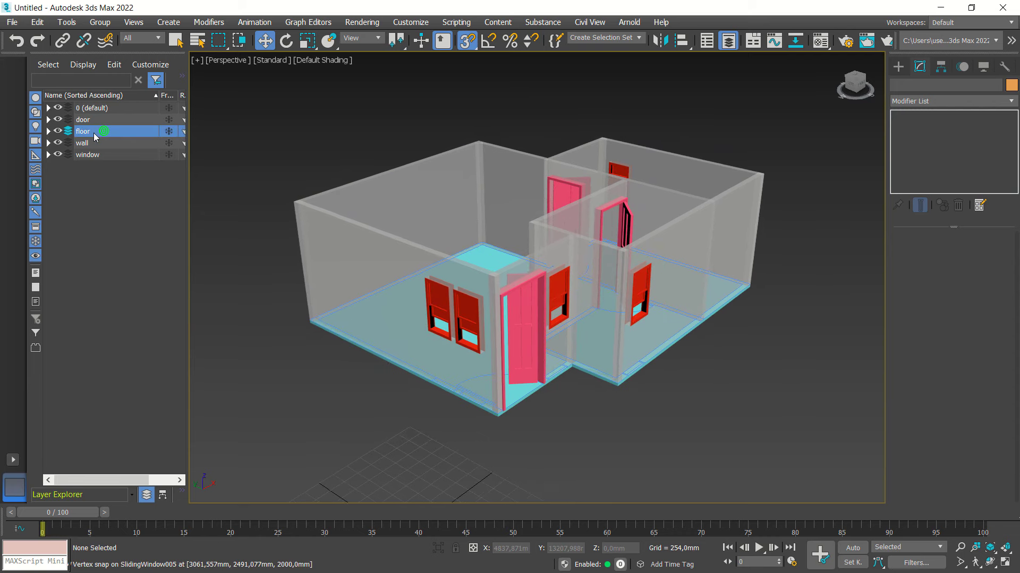
# - Draw a 1000 x 2000 mm rectangle out from the front floor corner
pyautogui.click(898, 66)
pyautogui.click(913, 86)
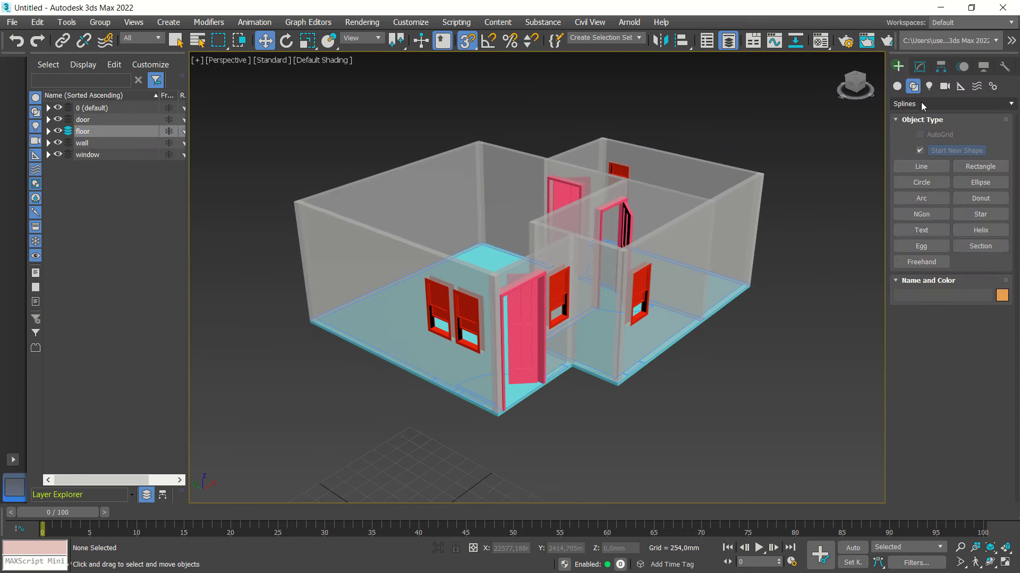
pyautogui.click(962, 167)
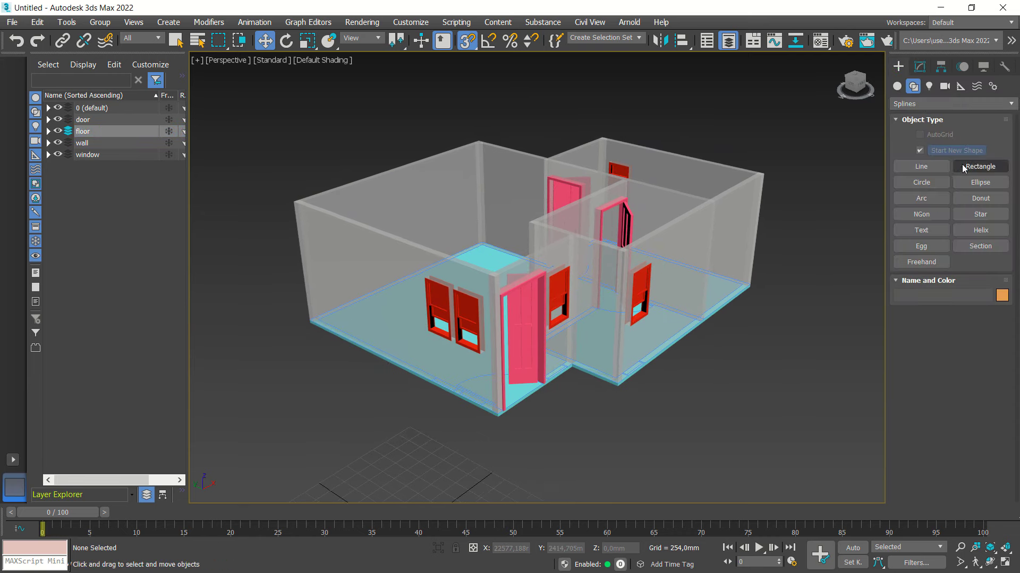
pyautogui.click(991, 167)
pyautogui.scroll(5, 542, 424)
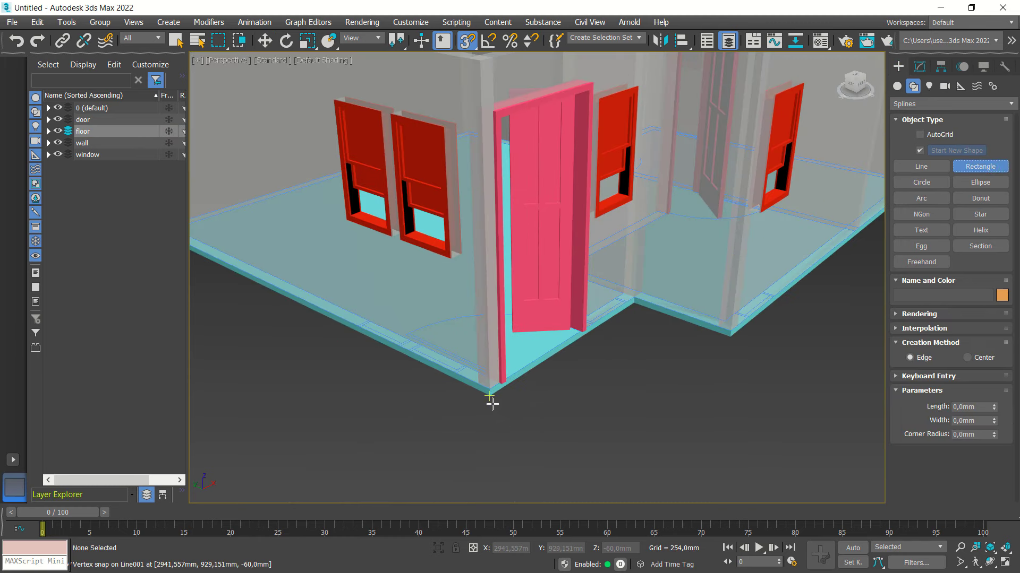
pyautogui.moveTo(489, 396)
pyautogui.mouseDown()
pyautogui.moveTo(730, 345)
pyautogui.moveTo(729, 336)
pyautogui.mouseUp()
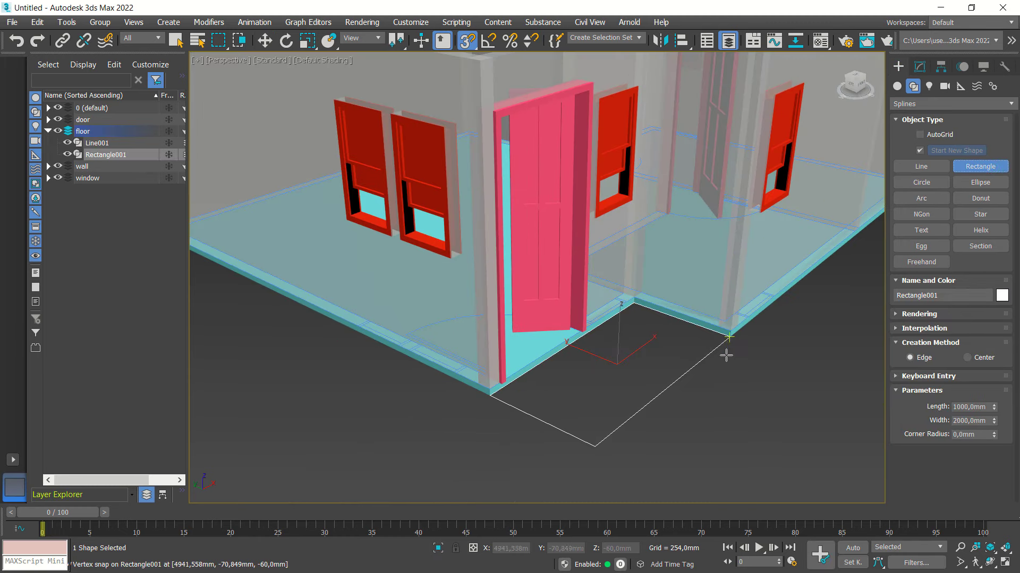
# - Apply an Extrude modifier to Rectangle001 to form the entrance floor slab
pyautogui.click(922, 66)
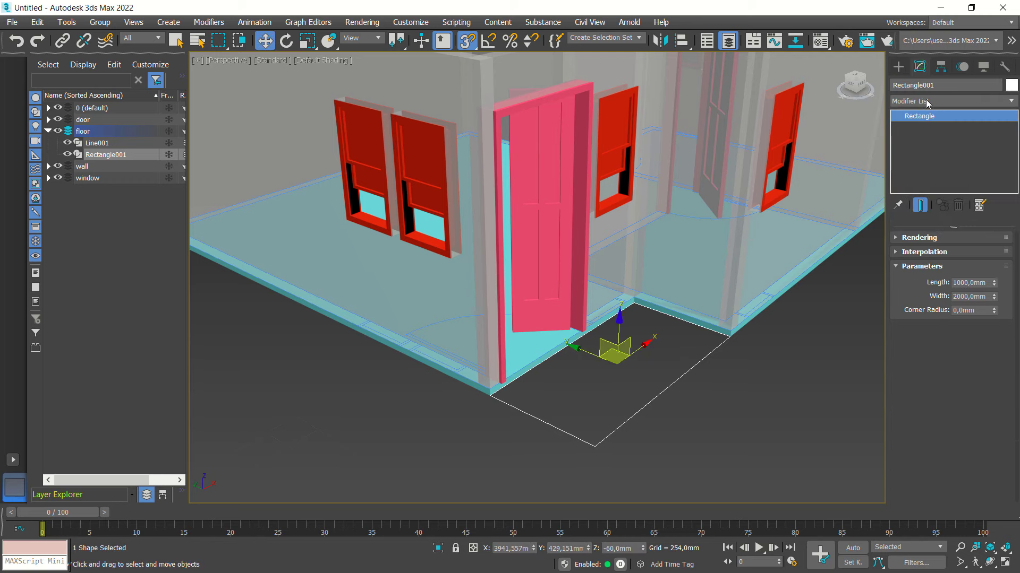
pyautogui.click(927, 101)
pyautogui.scroll(-2, 928, 485)
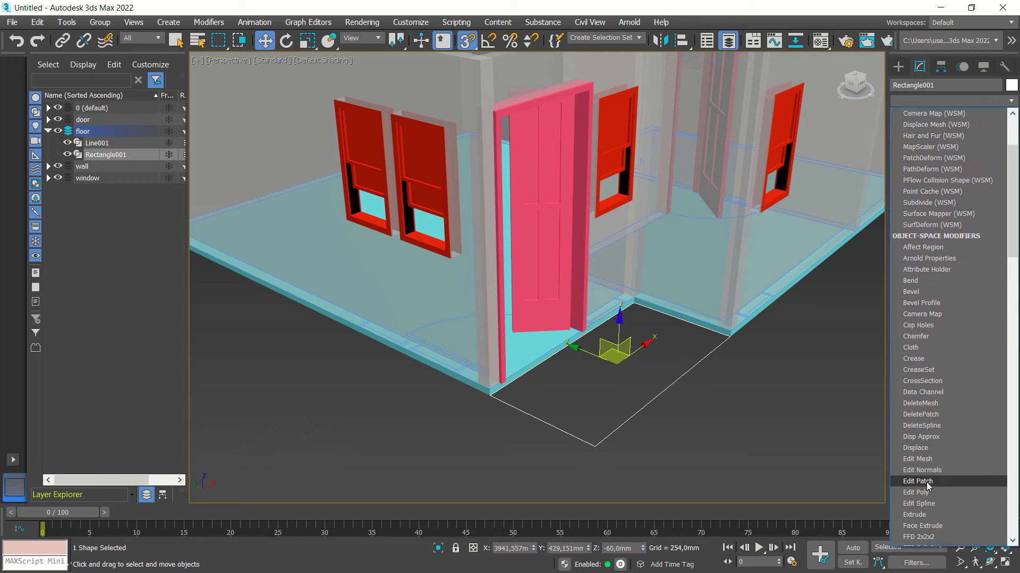
pyautogui.scroll(-1, 927, 485)
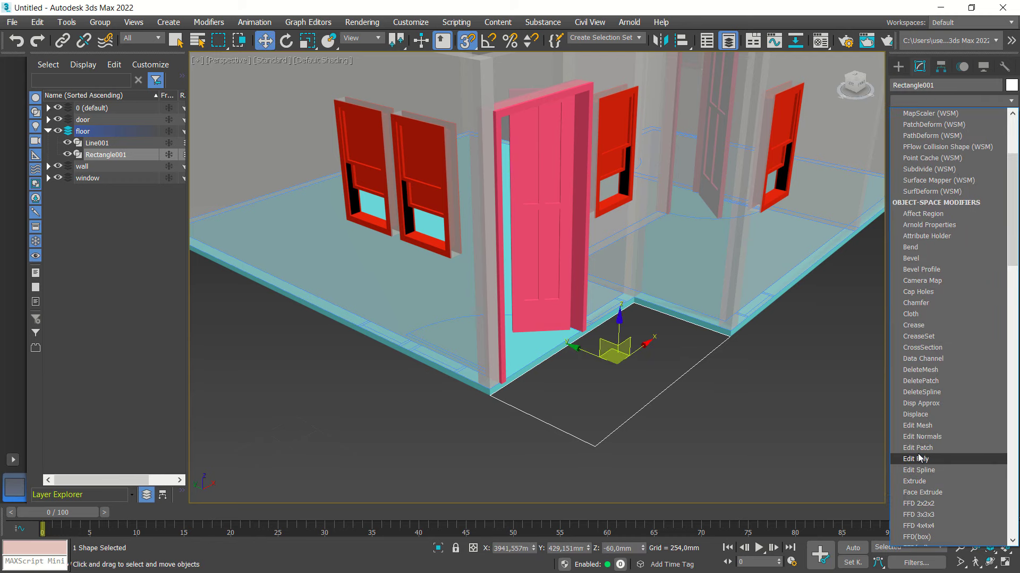
pyautogui.click(915, 481)
pyautogui.click(980, 254)
pyautogui.write('40')
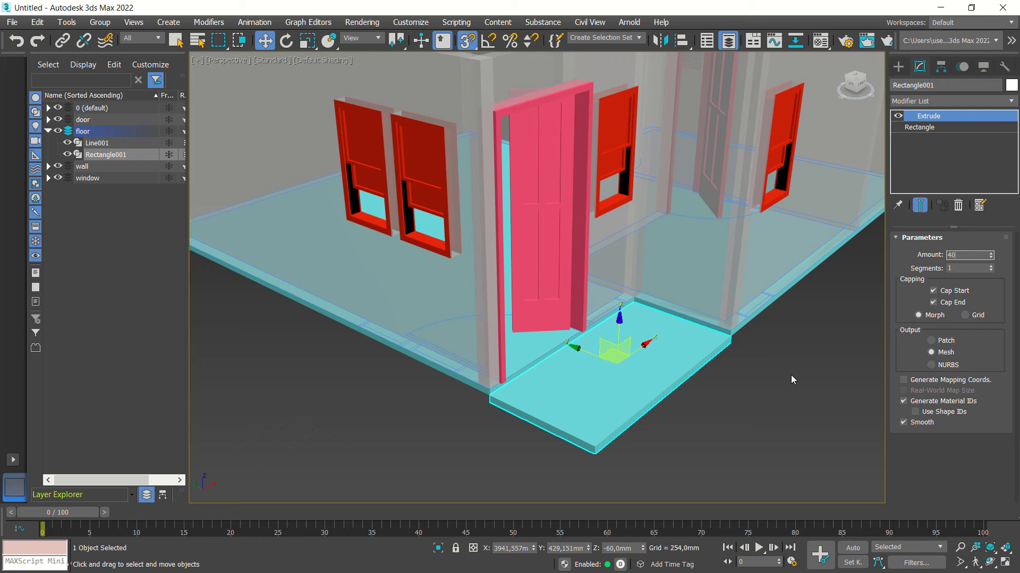
pyautogui.click(792, 379)
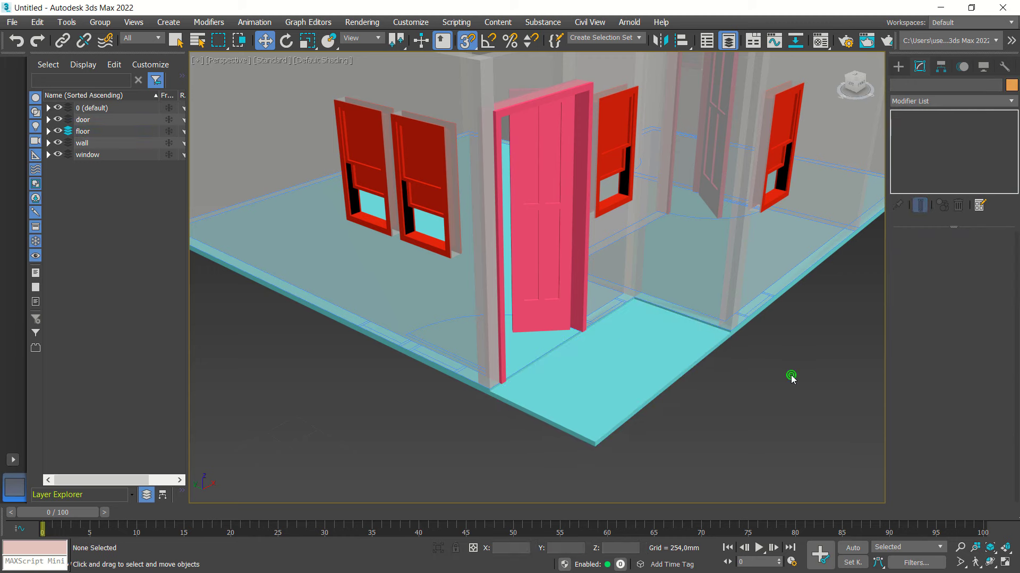
pyautogui.scroll(-4, 779, 348)
pyautogui.moveTo(779, 348)
pyautogui.mouseDown(button='middle')
pyautogui.moveTo(720, 346)
pyautogui.moveTo(769, 327)
pyautogui.moveTo(758, 317)
pyautogui.moveTo(746, 330)
pyautogui.mouseUp(button='middle')
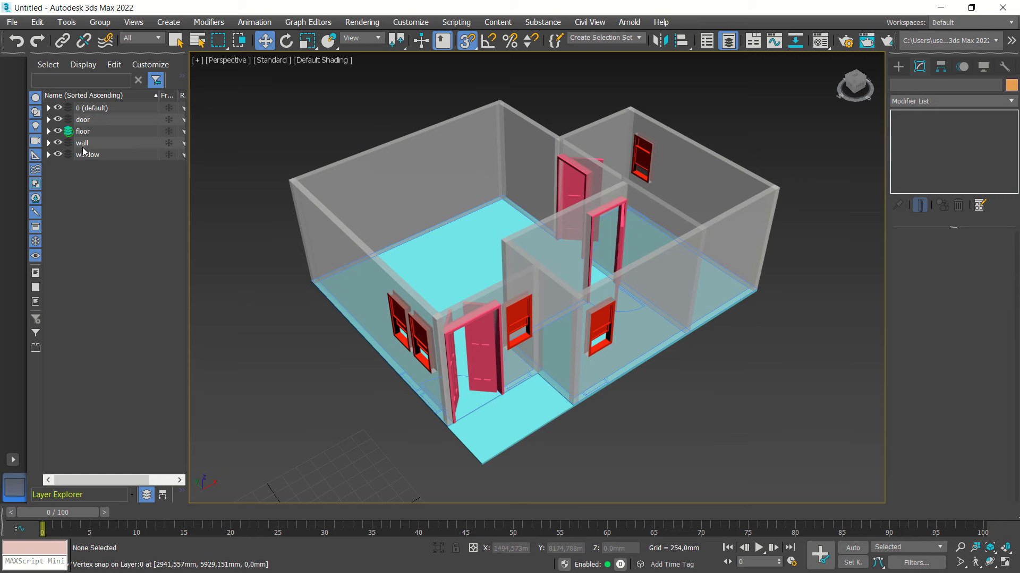
# - Make wall the active layer and turn off See-Through in its layer properties
pyautogui.click(104, 139)
pyautogui.click(68, 143)
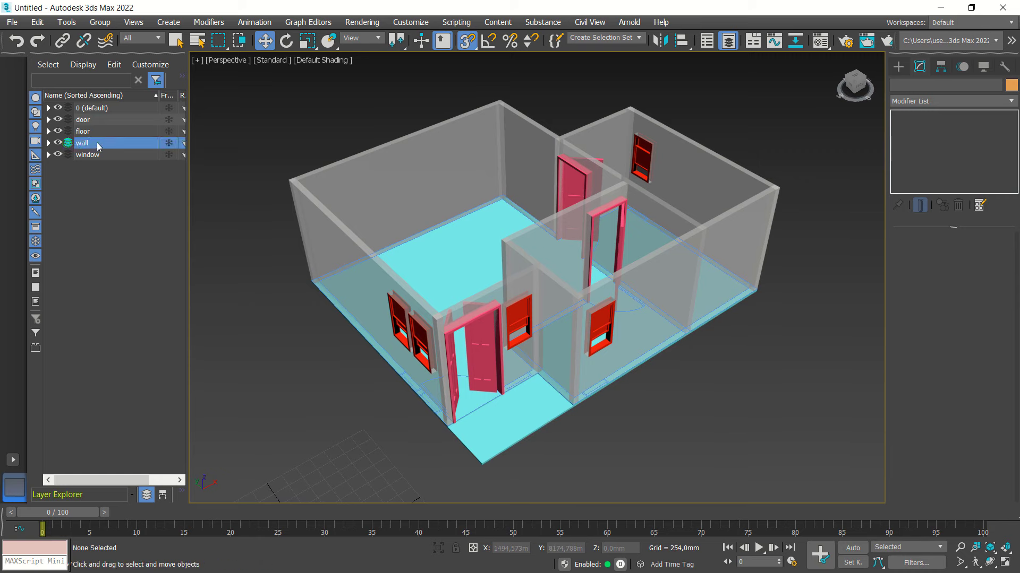
pyautogui.rightClick(97, 146)
pyautogui.click(168, 233)
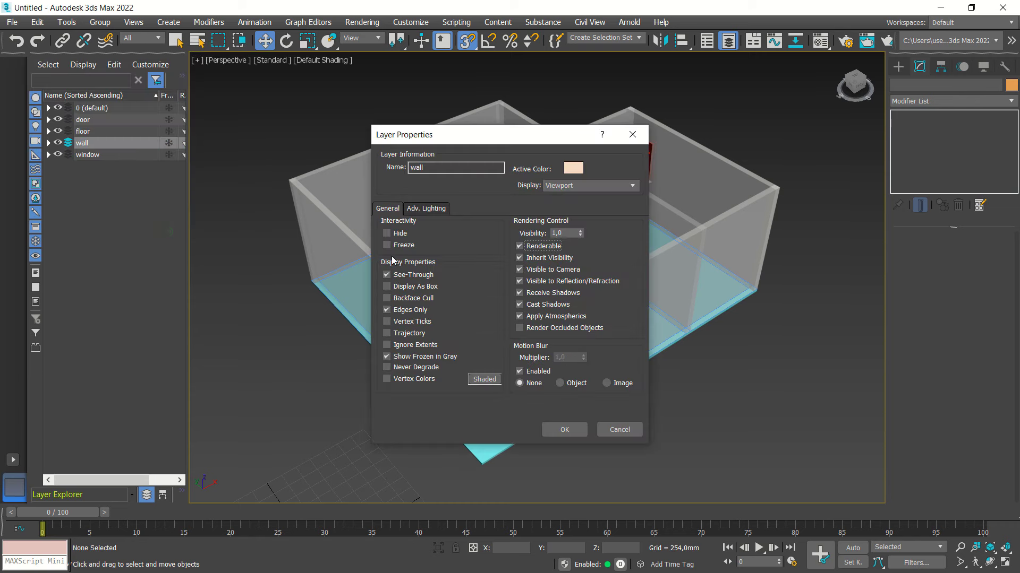
pyautogui.click(389, 276)
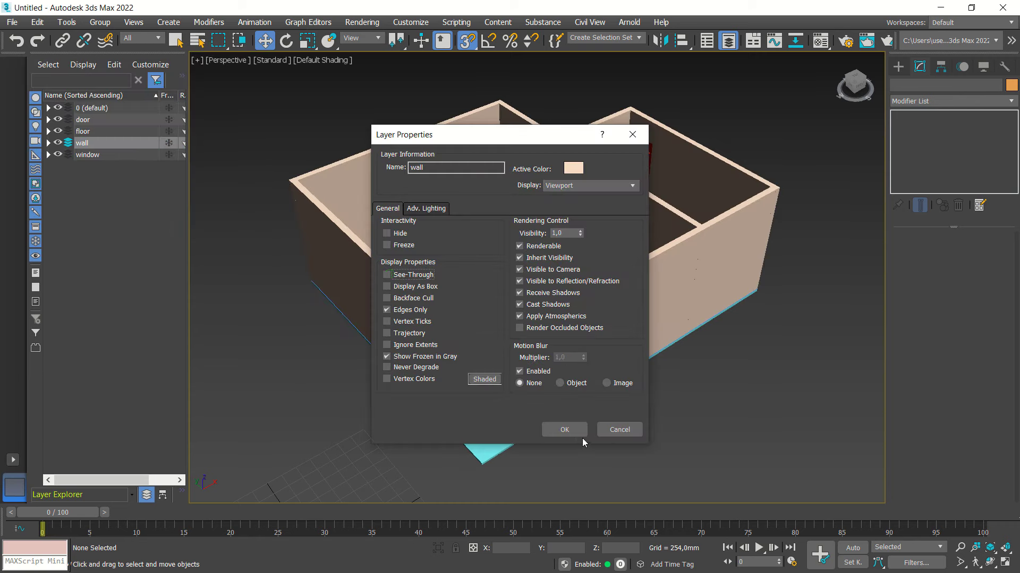
pyautogui.click(564, 430)
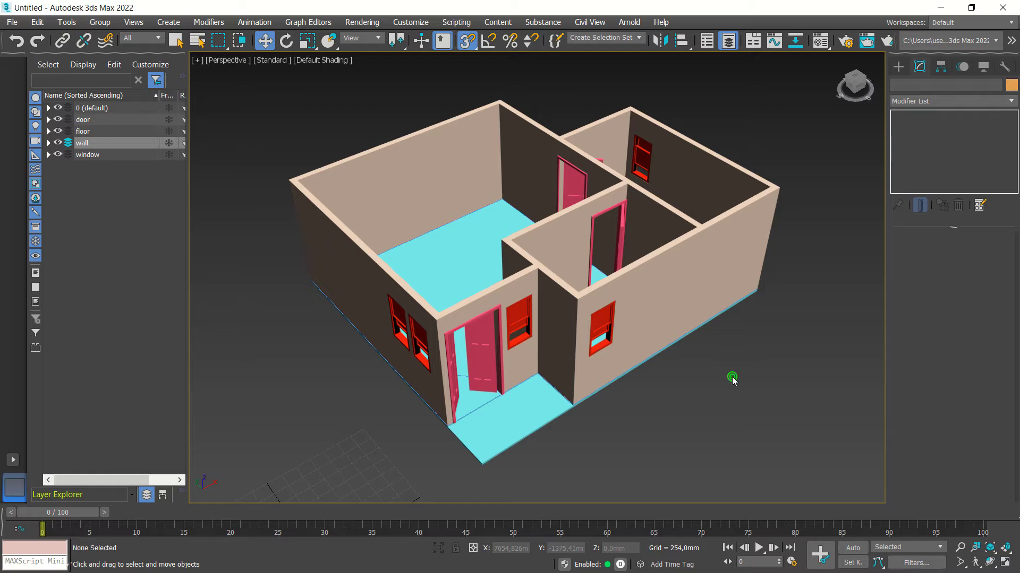
# - Pan, zoom and orbit around the house to check the opaque walls
pyautogui.scroll(-3, 687, 371)
pyautogui.moveTo(683, 364)
pyautogui.mouseDown(button='middle')
pyautogui.moveTo(631, 378)
pyautogui.moveTo(627, 352)
pyautogui.moveTo(721, 394)
pyautogui.moveTo(671, 419)
pyautogui.moveTo(623, 394)
pyautogui.mouseUp(button='middle')
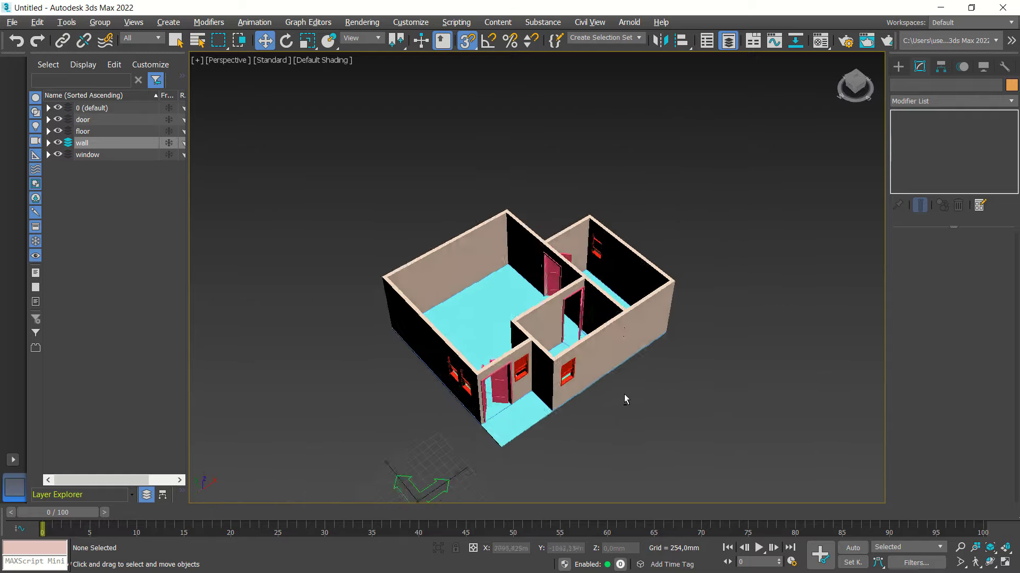
pyautogui.scroll(3, 623, 394)
pyautogui.scroll(3, 553, 358)
pyautogui.scroll(3, 522, 374)
pyautogui.moveTo(521, 374)
pyautogui.keyDown('alt'); pyautogui.mouseDown(button='middle')
pyautogui.moveTo(714, 370)
pyautogui.moveTo(613, 314)
pyautogui.moveTo(609, 325)
pyautogui.moveTo(613, 312)
pyautogui.mouseUp(button='middle'); pyautogui.keyUp('alt')
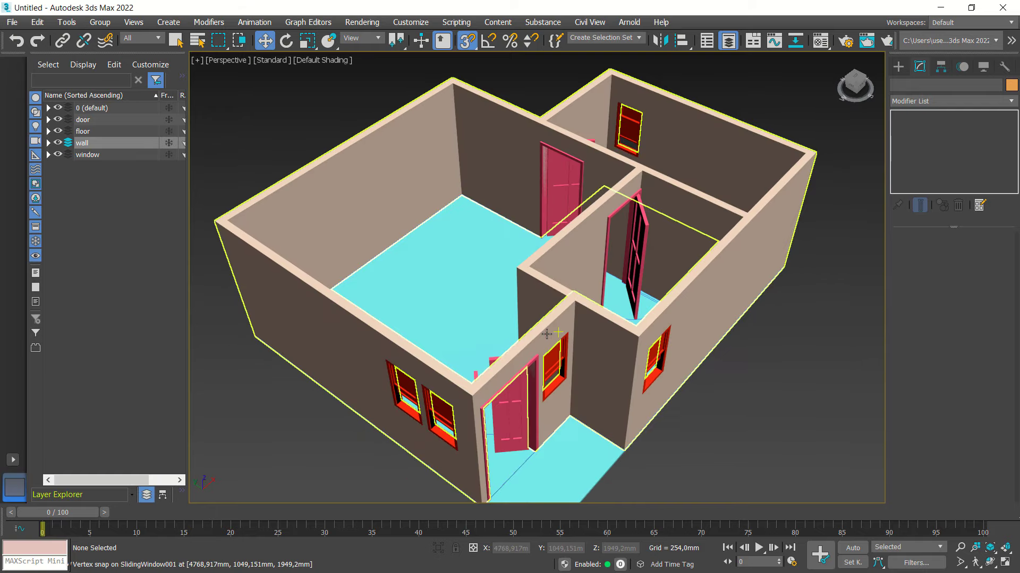
pyautogui.scroll(-3, 613, 312)
pyautogui.scroll(-2, 584, 321)
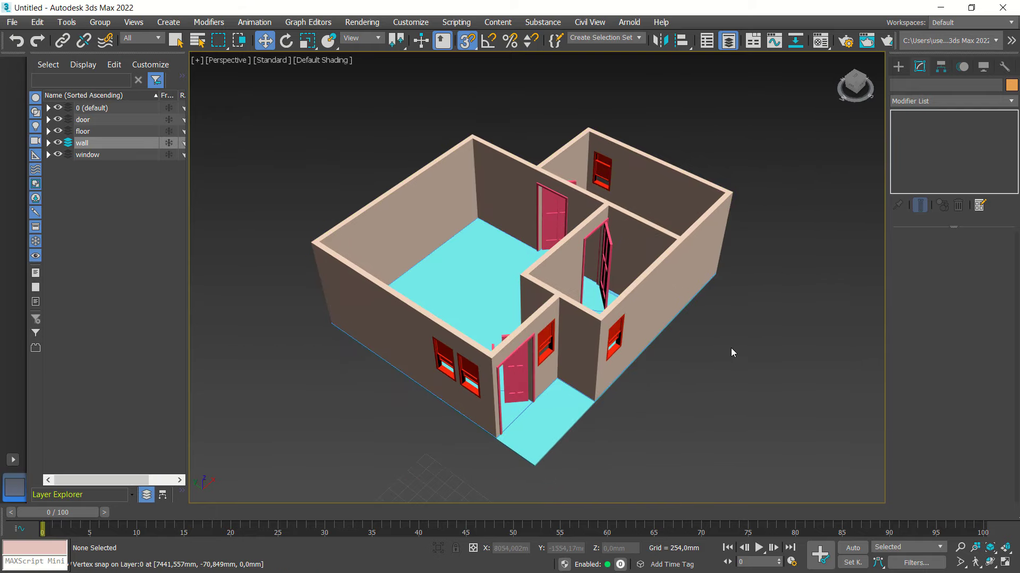
# - Save the scene with Save As under the name Training AEC.max
pyautogui.click(13, 22)
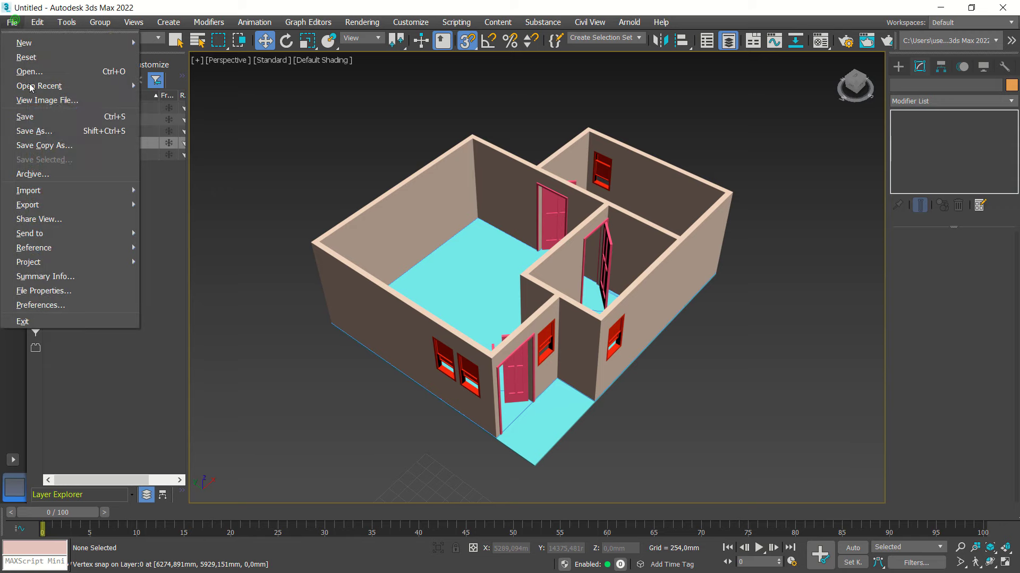
pyautogui.click(35, 131)
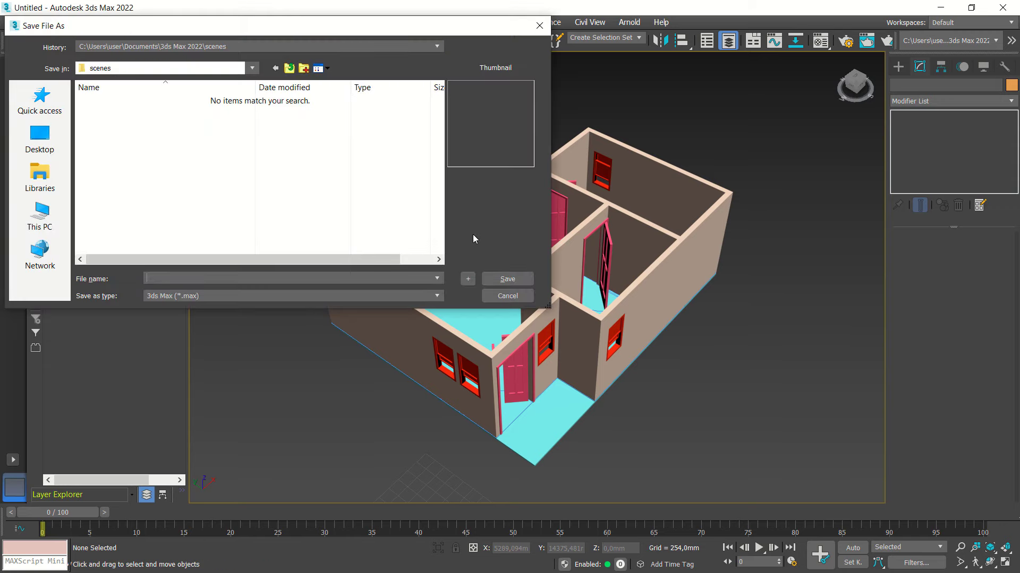
pyautogui.write('Training A')
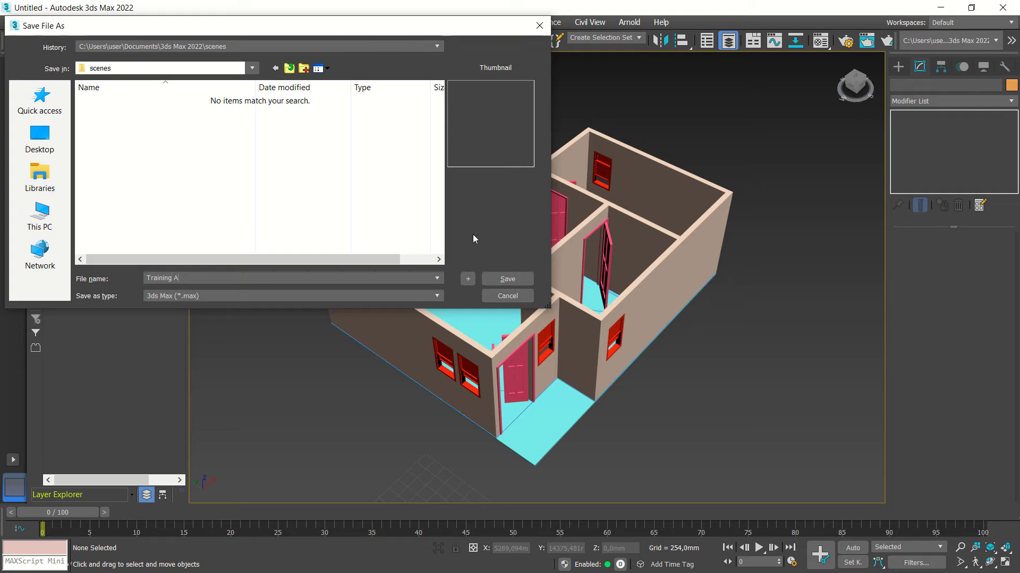
pyautogui.write('EC')
pyautogui.click(519, 281)
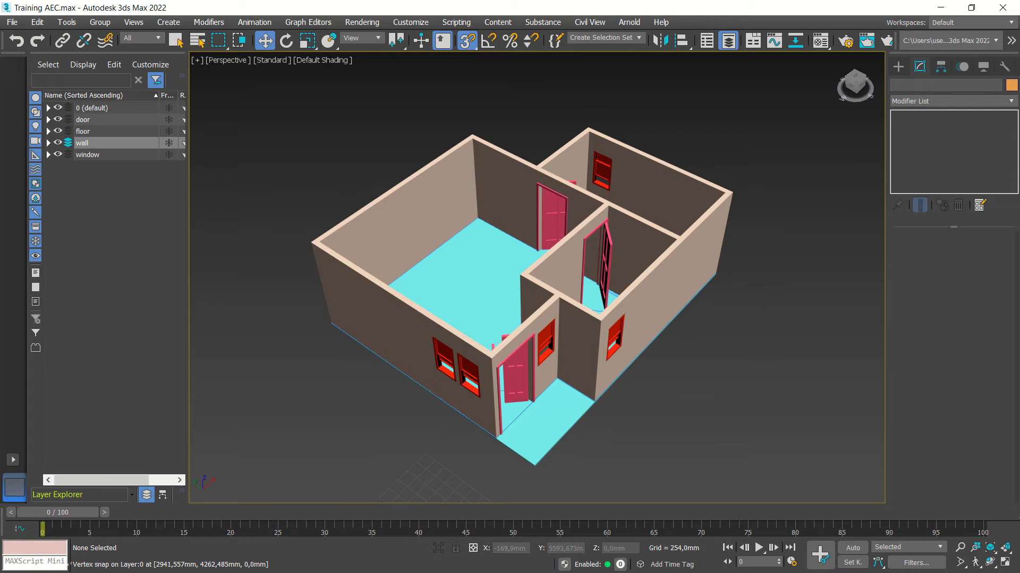